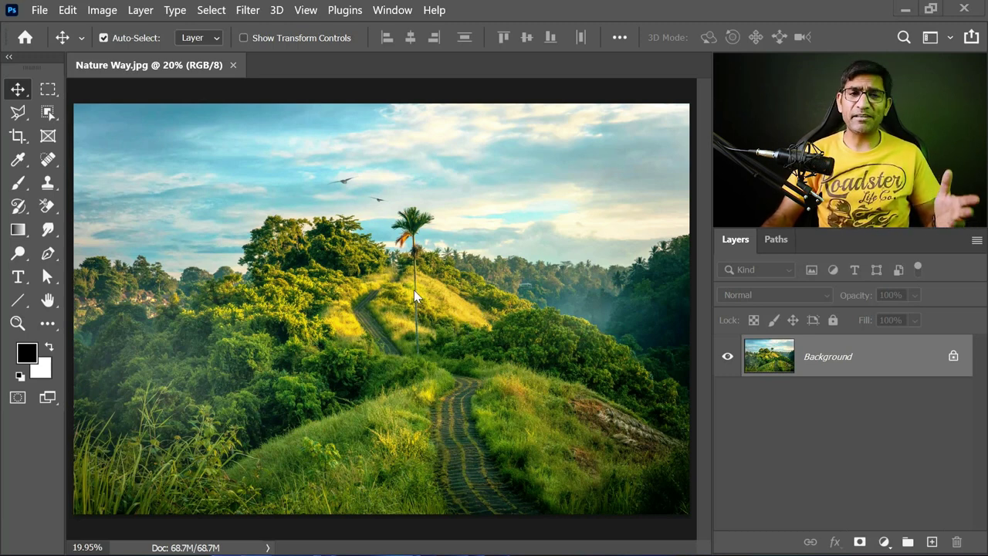
Show the File menu commands while Nature Way.jpg is open.
{"action": "left_click", "coordinate": [38, 11]}
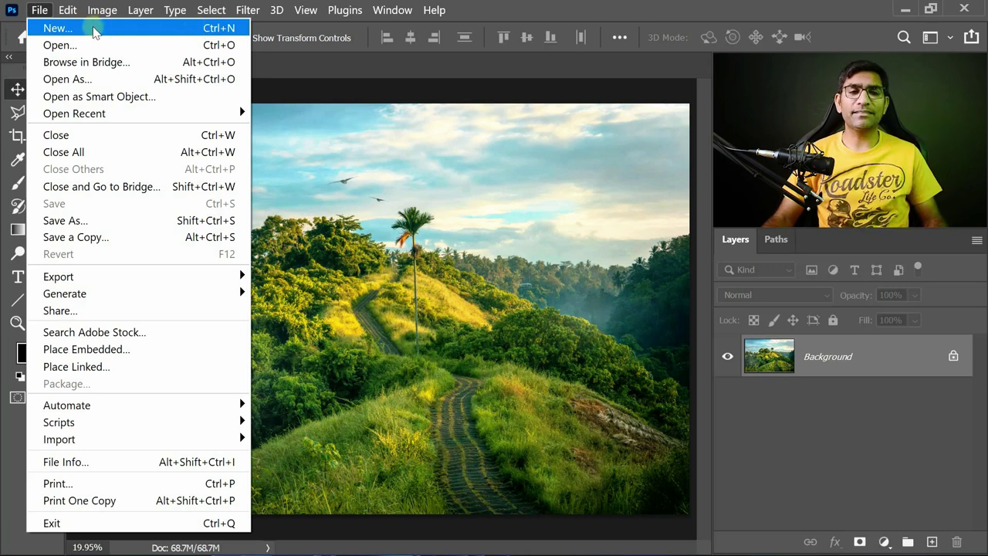
{"action": "left_click", "coordinate": [94, 29]}
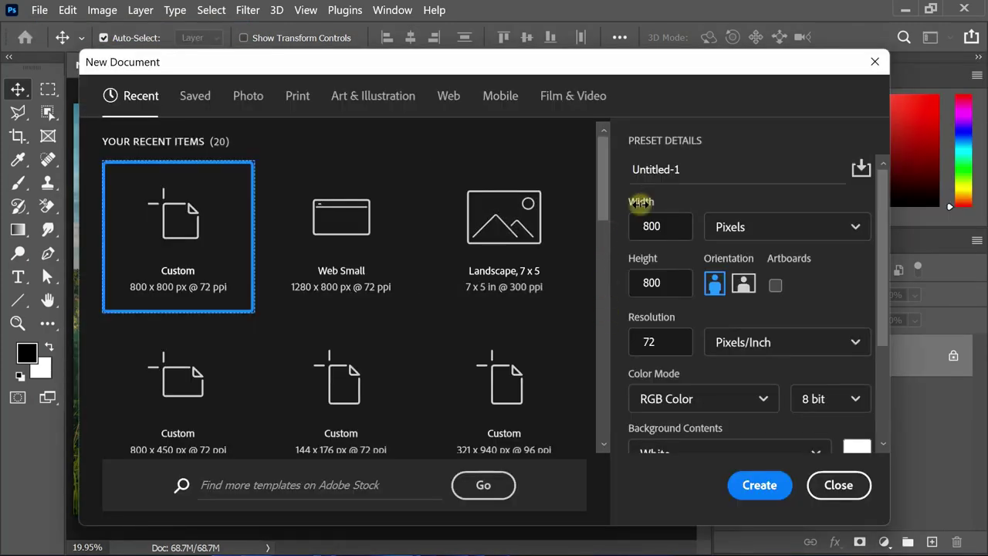
{"action": "left_click_drag", "start_coordinate": [633, 69], "coordinate": [633, 49]}
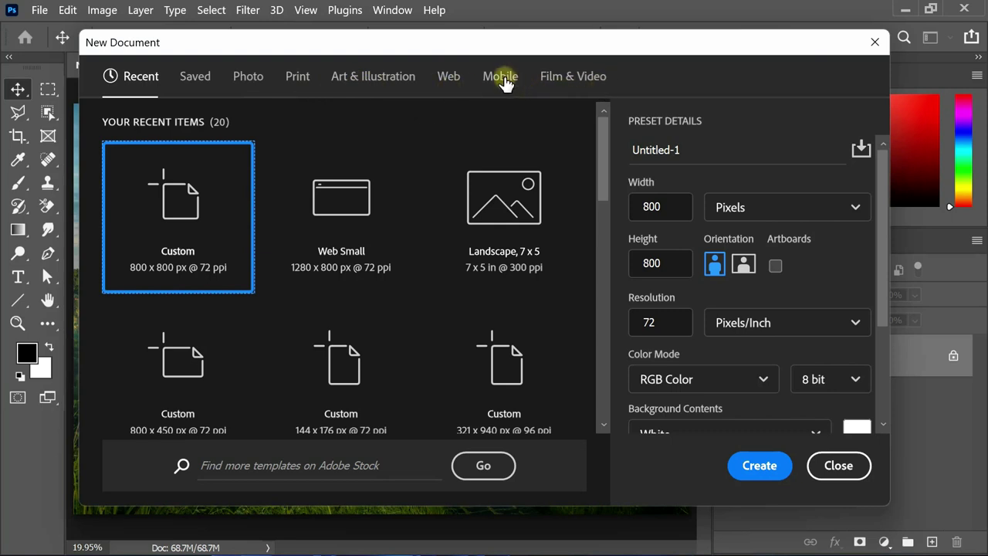
{"action": "left_click", "coordinate": [502, 77]}
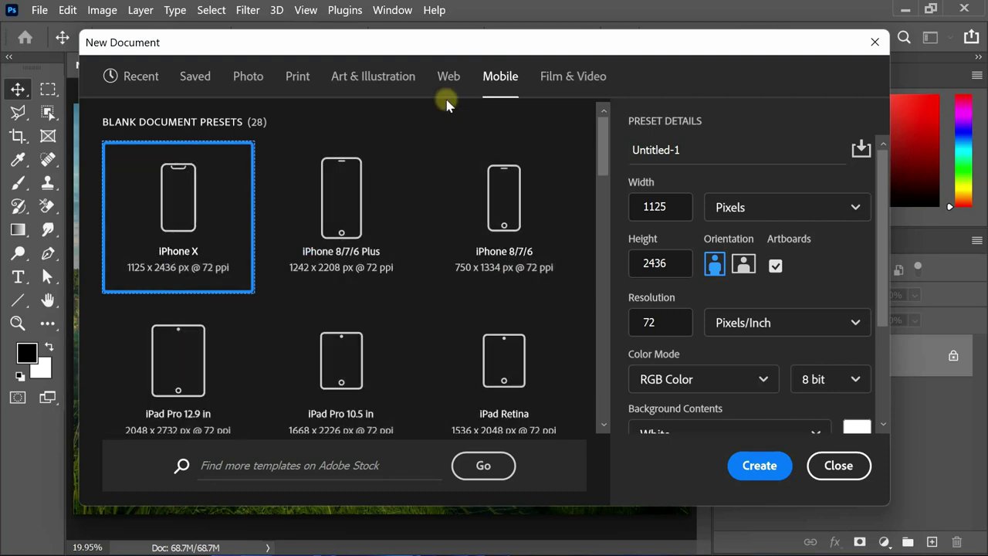
{"action": "left_click", "coordinate": [448, 76]}
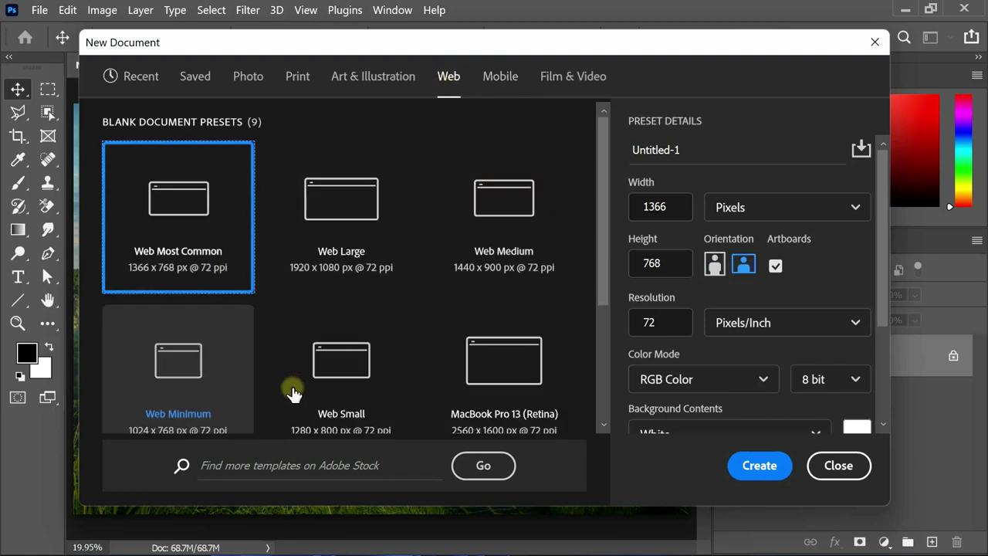
{"action": "left_click", "coordinate": [294, 78]}
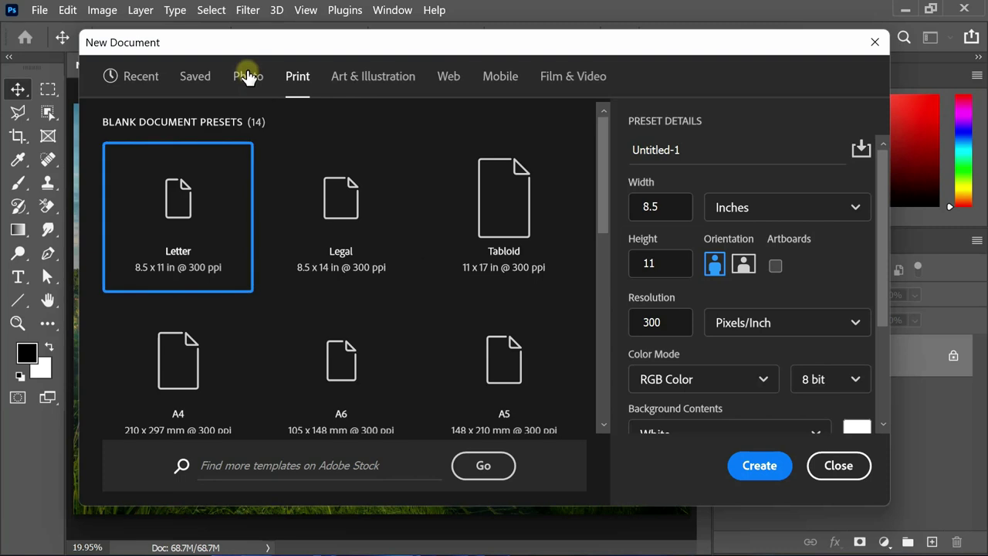
{"action": "left_click", "coordinate": [247, 76]}
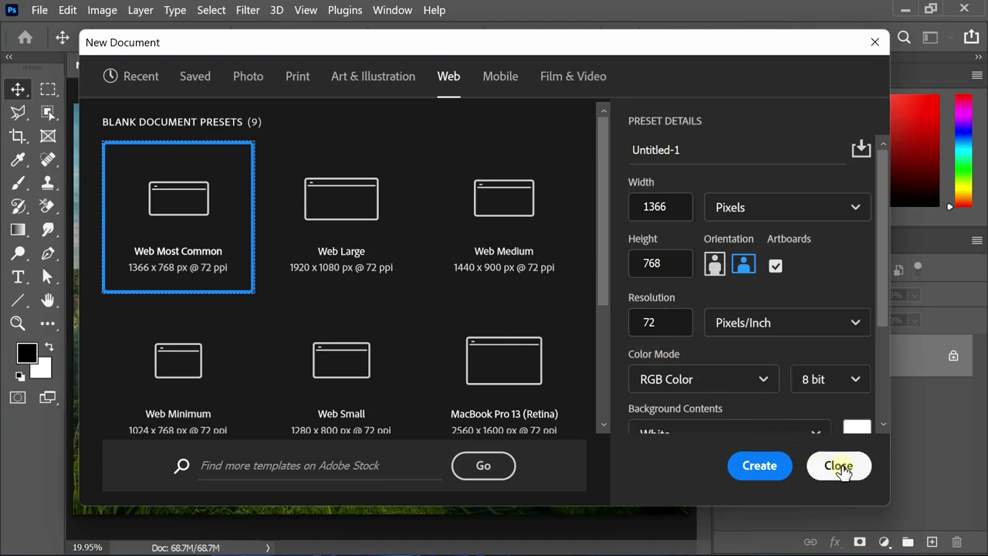
{"action": "left_click", "coordinate": [838, 466]}
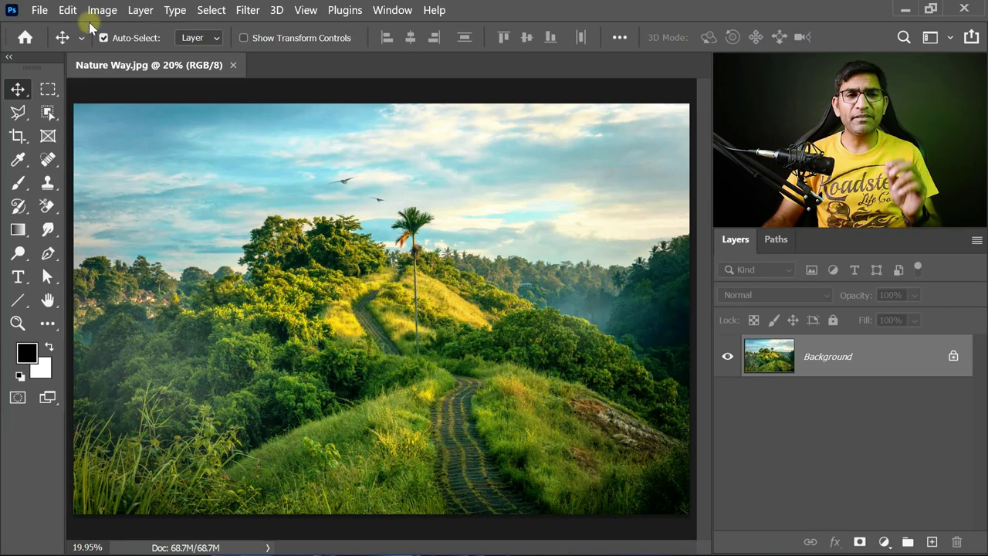
Open pexels-pixabay-414122.jpg from the Hill Station folder, then bring up the Open dialog again.
{"action": "left_click", "coordinate": [39, 10]}
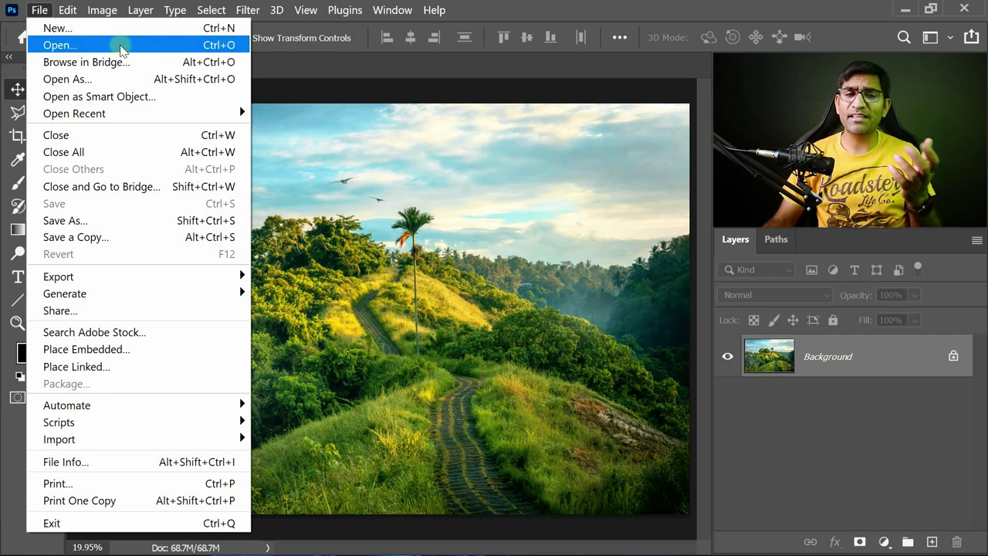
{"action": "left_click", "coordinate": [103, 48]}
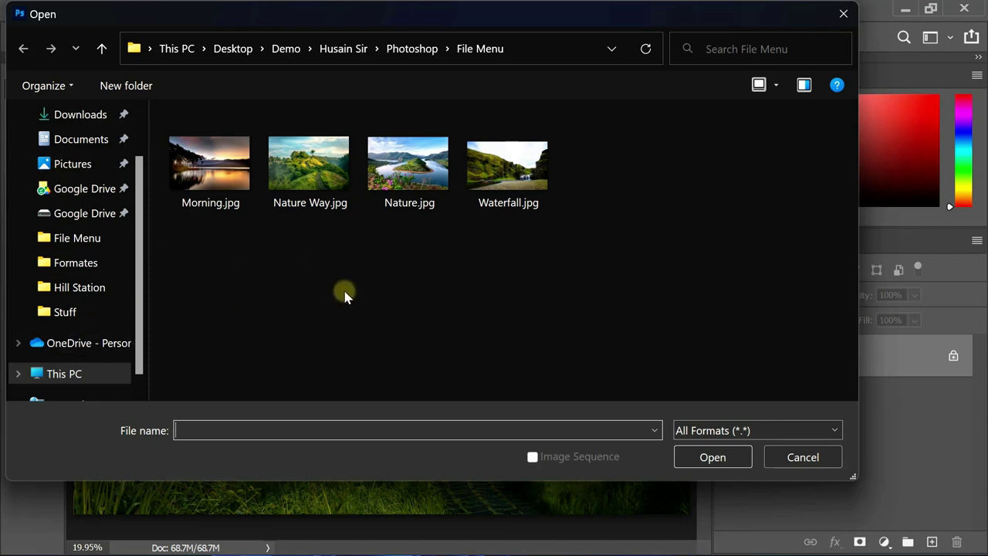
{"action": "left_click", "coordinate": [94, 292]}
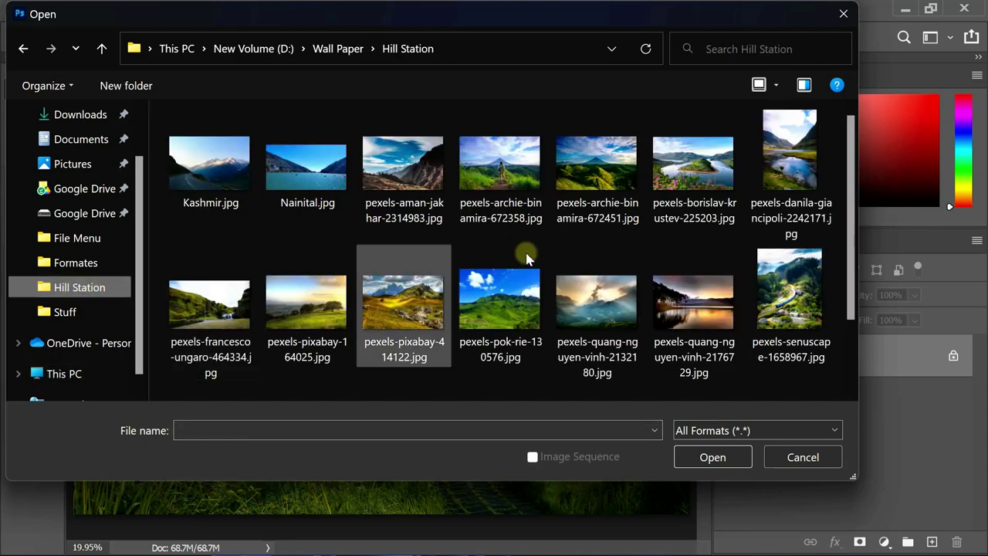
{"action": "scroll", "coordinate": [385, 179], "scroll_direction": "down", "scroll_amount": 2}
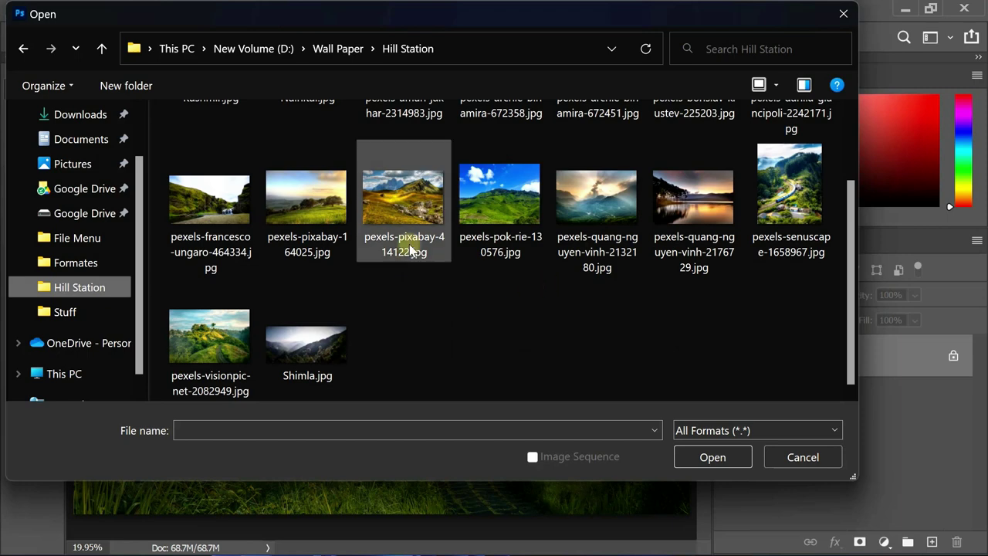
{"action": "left_click", "coordinate": [414, 210]}
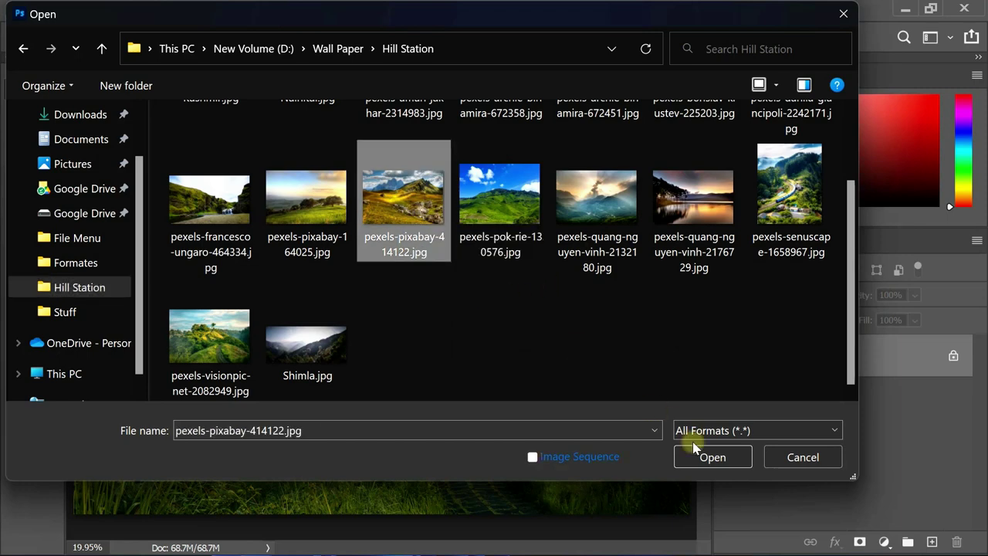
{"action": "left_click", "coordinate": [714, 458]}
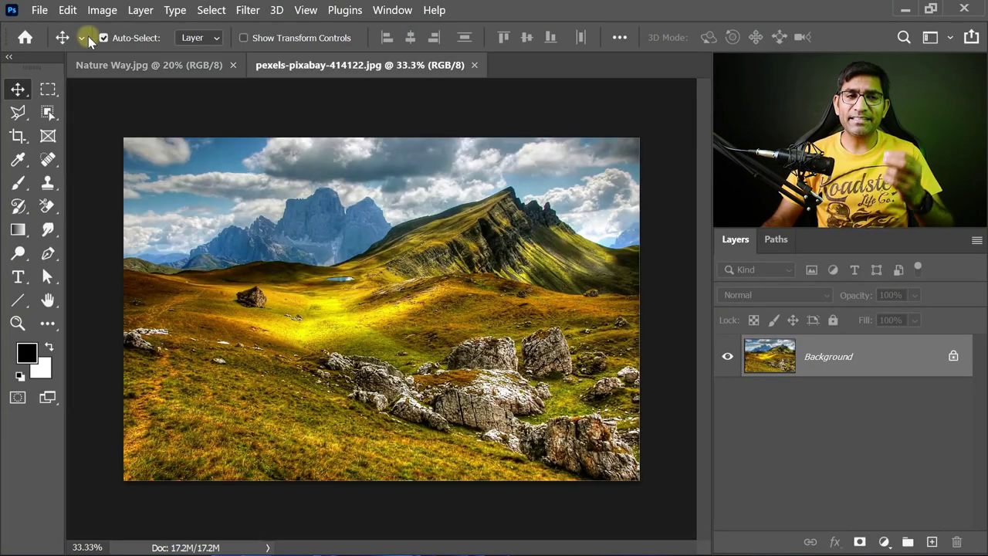
{"action": "left_click", "coordinate": [39, 9]}
{"action": "left_click", "coordinate": [56, 45]}
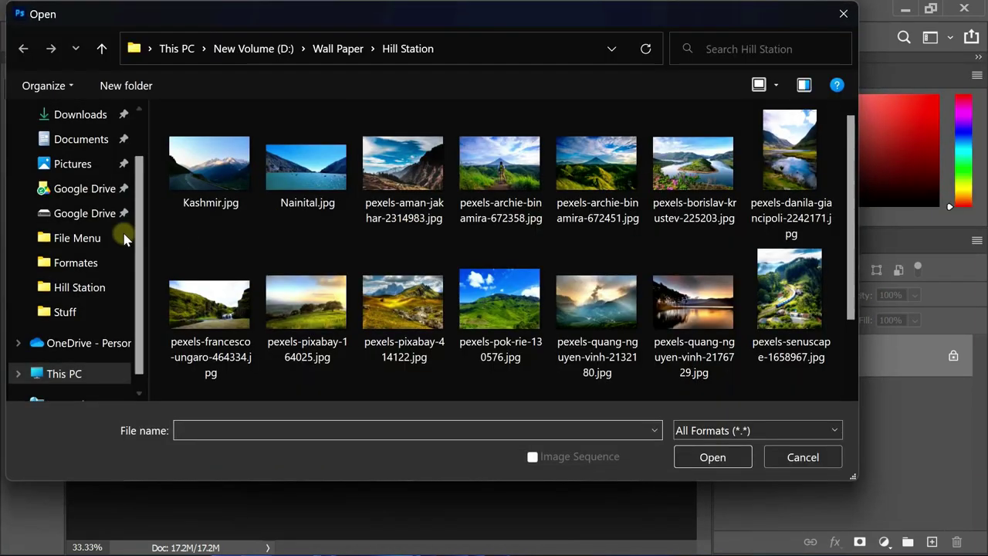
Open Morning.jpg from the File Menu folder.
{"action": "left_click", "coordinate": [129, 239]}
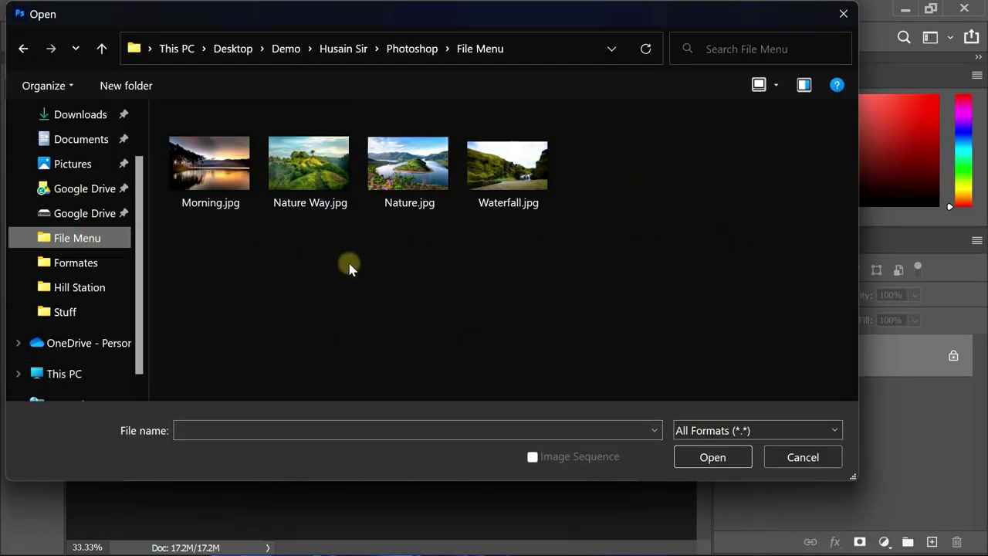
{"action": "left_click", "coordinate": [229, 168]}
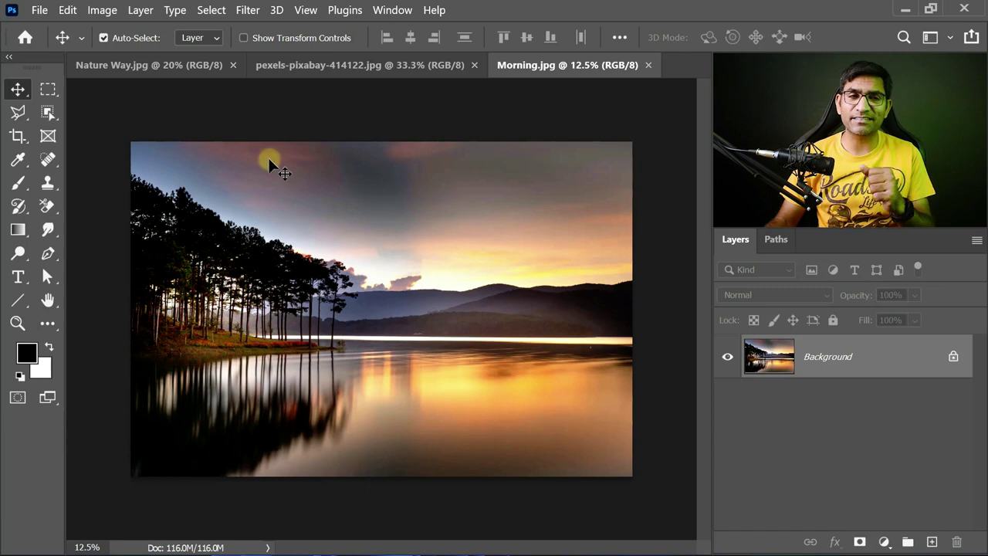
{"action": "left_click", "coordinate": [40, 10]}
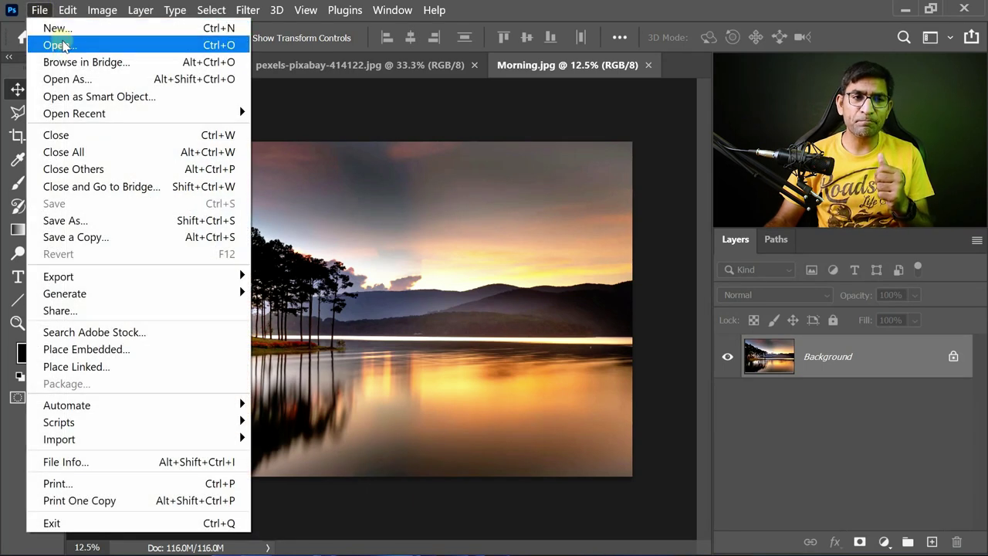
{"action": "key", "text": "Escape"}
Browse the Open dialog's supported file types, keep All Formats, and cancel without opening anything.
{"action": "key", "text": "ctrl+o"}
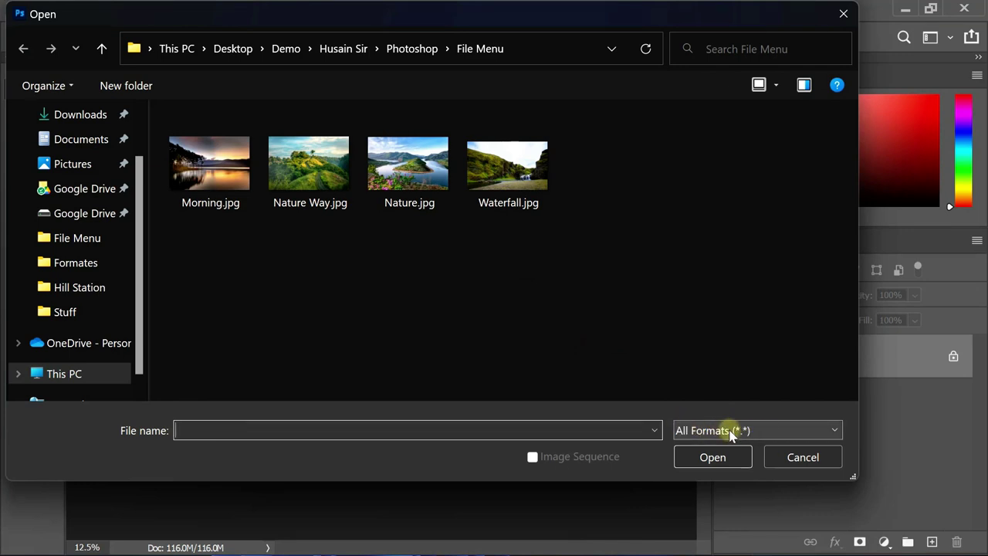
{"action": "left_click", "coordinate": [760, 431]}
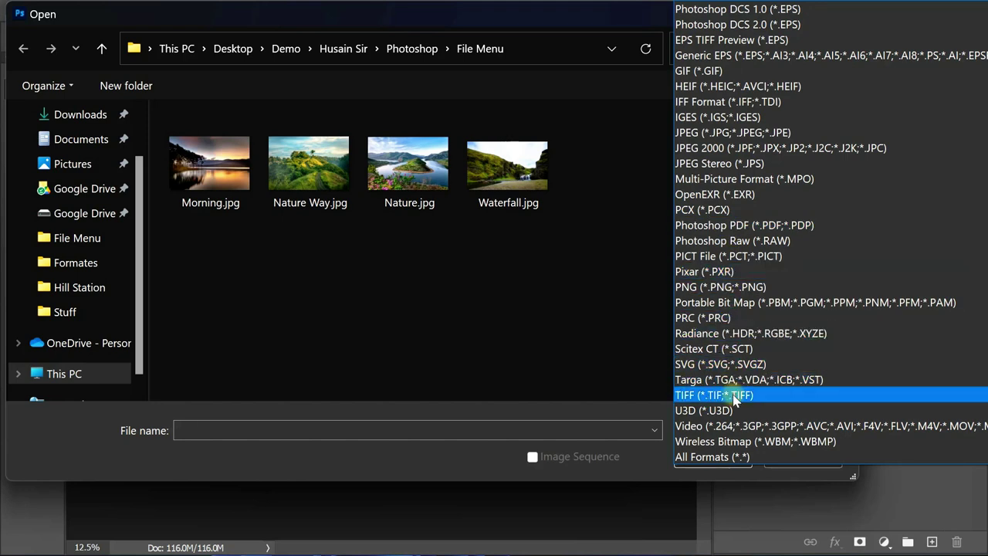
{"action": "left_click", "coordinate": [718, 456]}
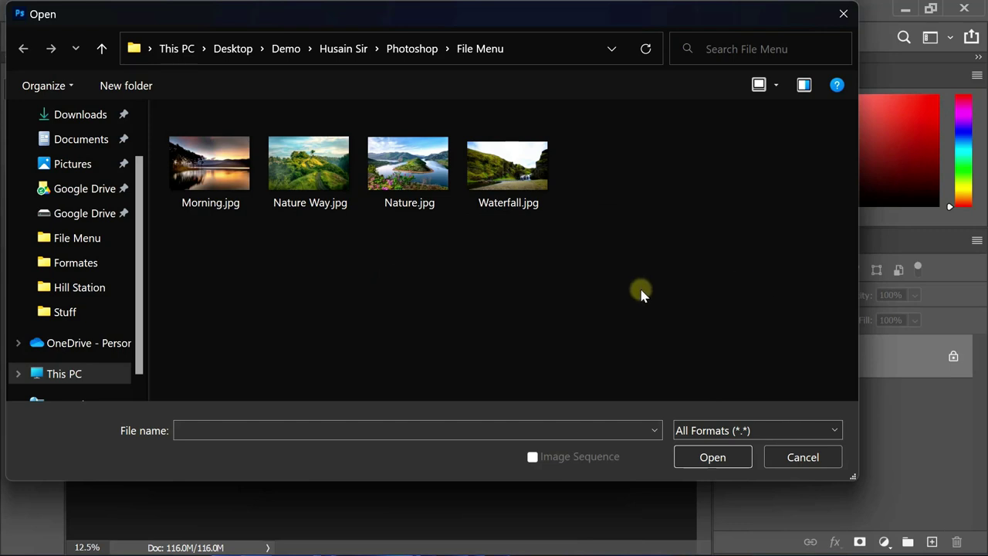
{"action": "left_click", "coordinate": [775, 431]}
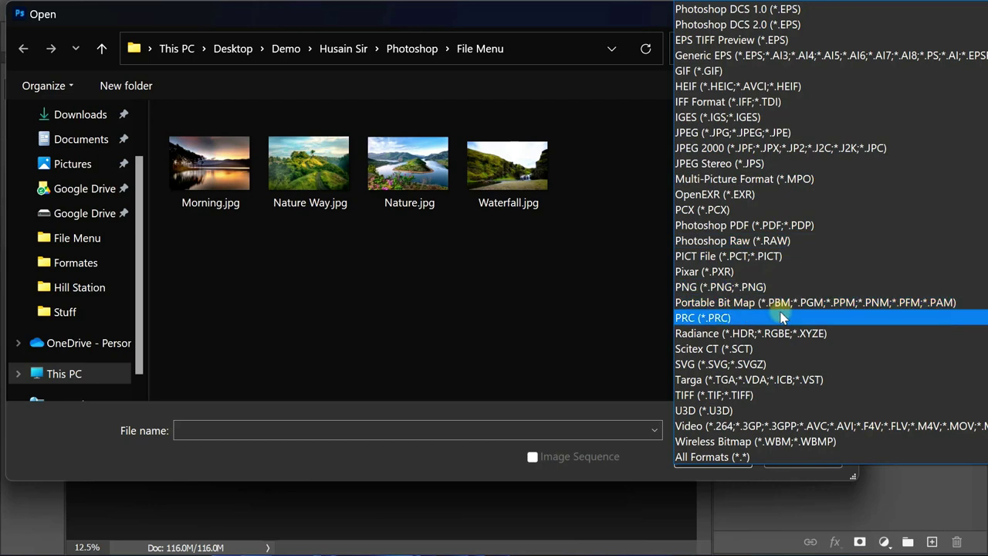
{"action": "left_click", "coordinate": [592, 311]}
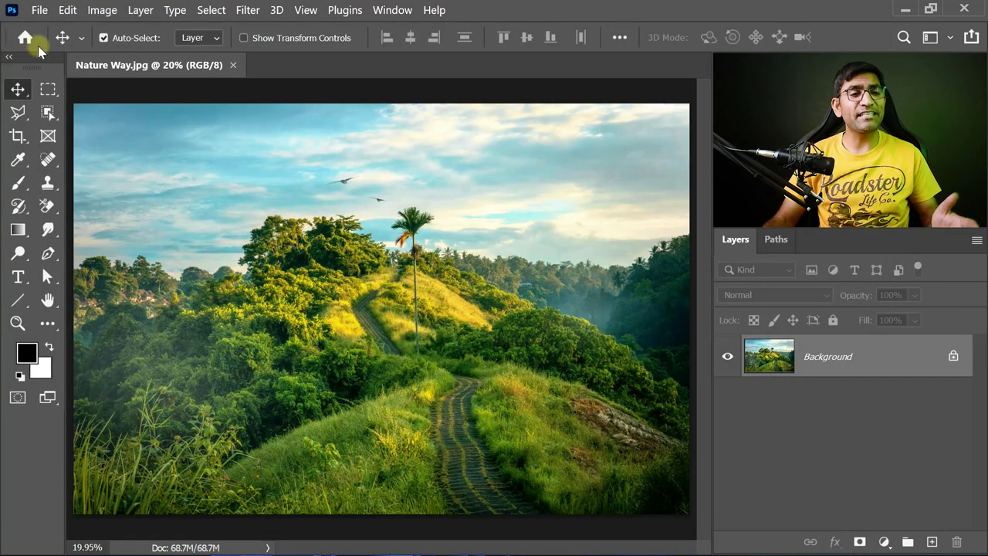
Launch Adobe Bridge from Photoshop and shift its window to the left.
{"action": "left_click", "coordinate": [39, 11]}
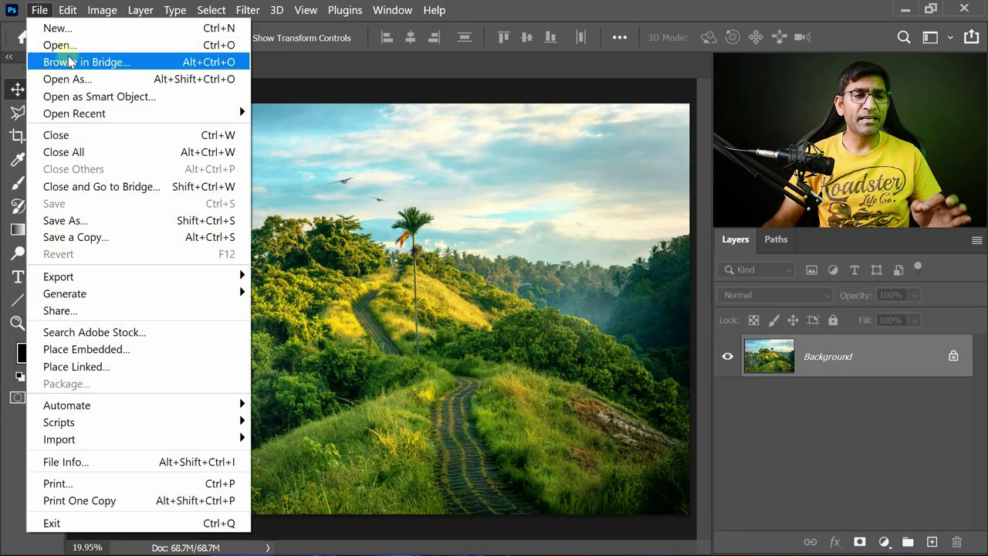
{"action": "left_click", "coordinate": [75, 65]}
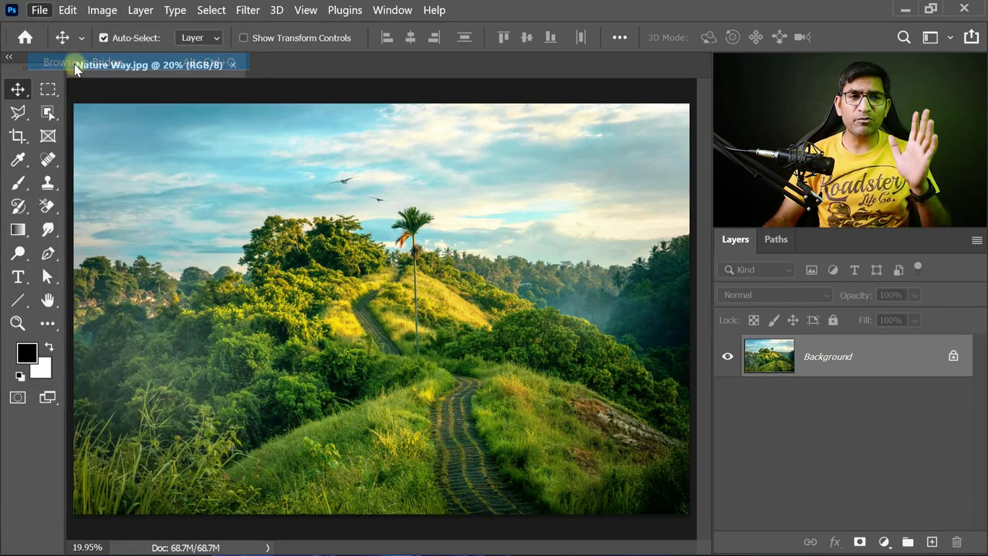
{"action": "left_click_drag", "start_coordinate": [709, 88], "coordinate": [589, 88]}
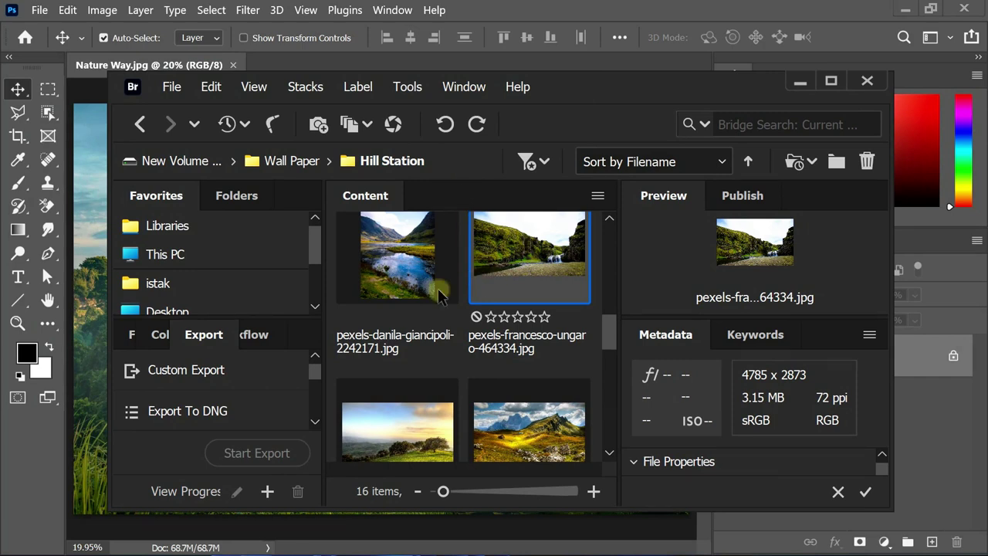
{"action": "mouse_move", "coordinate": [315, 251]}
{"action": "left_mouse_down"}
{"action": "mouse_move", "coordinate": [317, 297]}
{"action": "mouse_move", "coordinate": [317, 234]}
{"action": "left_mouse_up"}
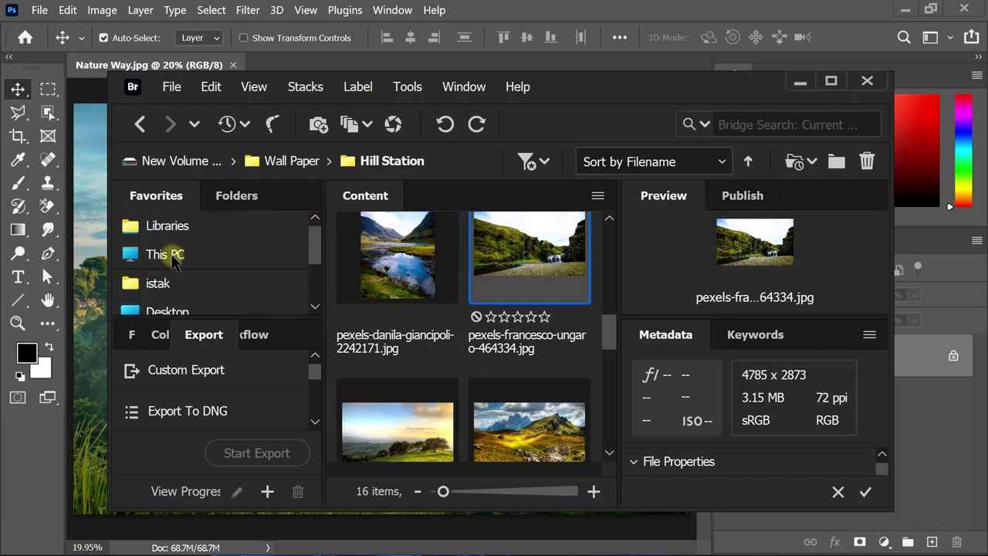
Go to New Volume (D:) > Wall Paper > Hill Station and drag Kashmir.jpg into Photoshop.
{"action": "left_click", "coordinate": [175, 260]}
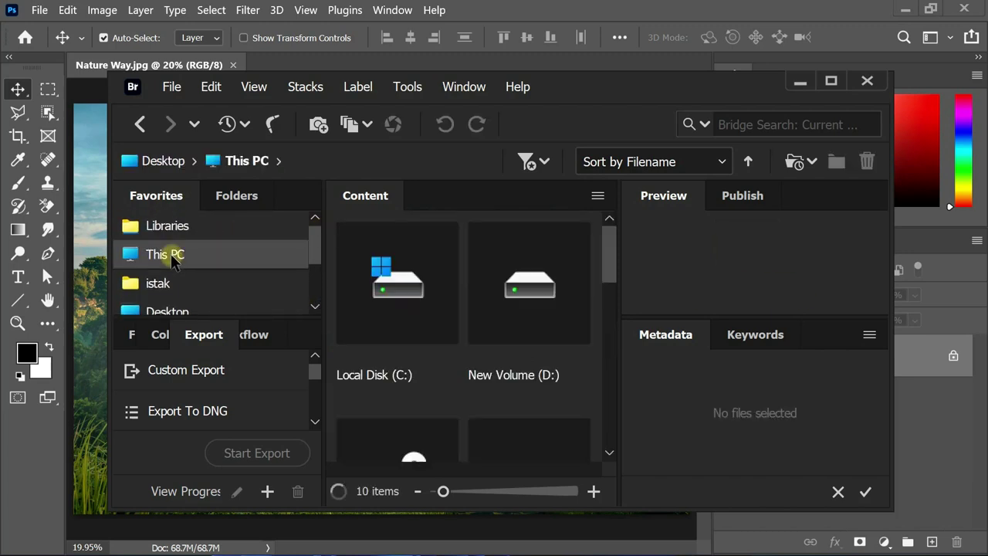
{"action": "double_click", "coordinate": [538, 291]}
{"action": "scroll", "coordinate": [525, 328], "scroll_direction": "down", "scroll_amount": 5}
{"action": "scroll", "coordinate": [525, 328], "scroll_direction": "down", "scroll_amount": 3}
{"action": "scroll", "coordinate": [528, 325], "scroll_direction": "down", "scroll_amount": 3}
{"action": "scroll", "coordinate": [530, 322], "scroll_direction": "down", "scroll_amount": 1}
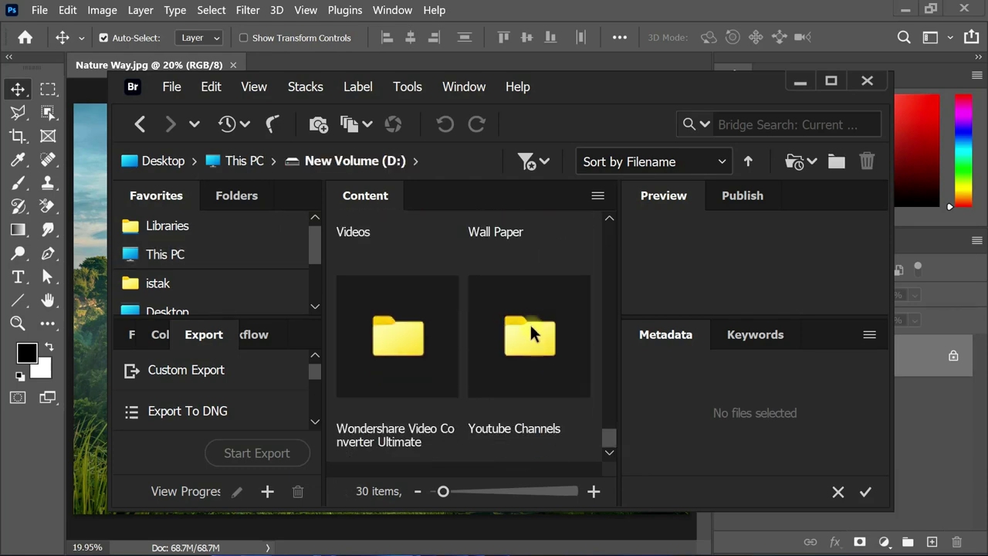
{"action": "double_click", "coordinate": [530, 323]}
{"action": "left_click", "coordinate": [387, 306]}
{"action": "double_click", "coordinate": [387, 306]}
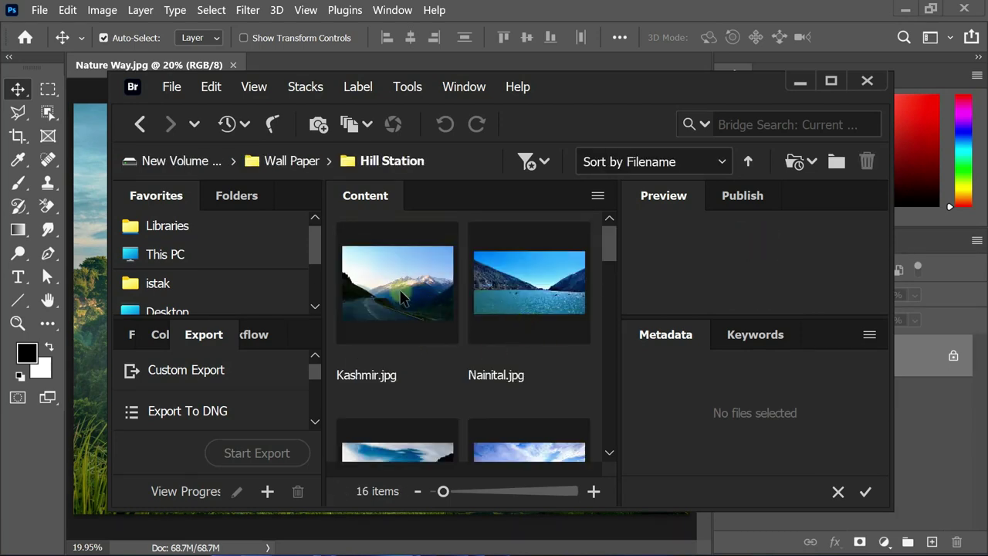
{"action": "left_click_drag", "start_coordinate": [405, 300], "coordinate": [315, 68]}
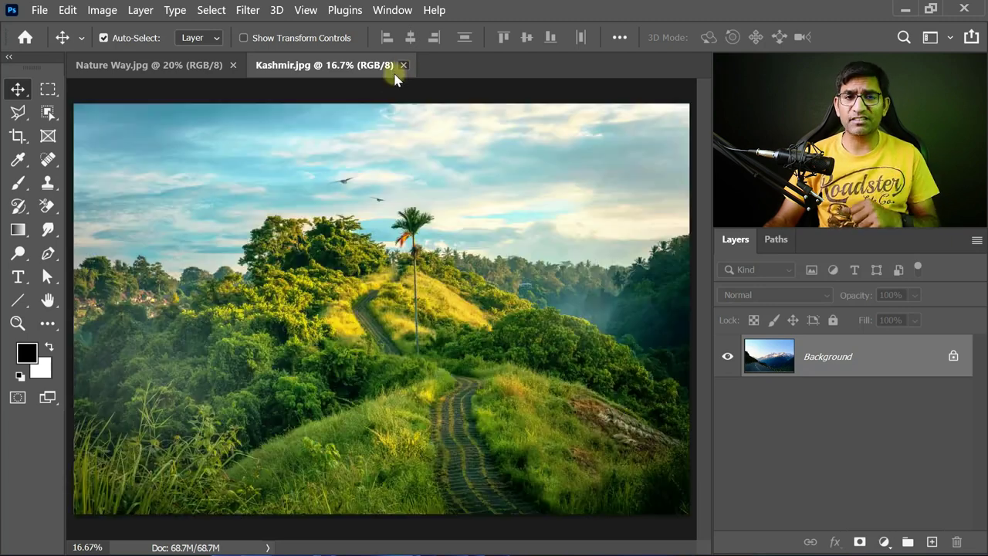
{"action": "left_click", "coordinate": [403, 64]}
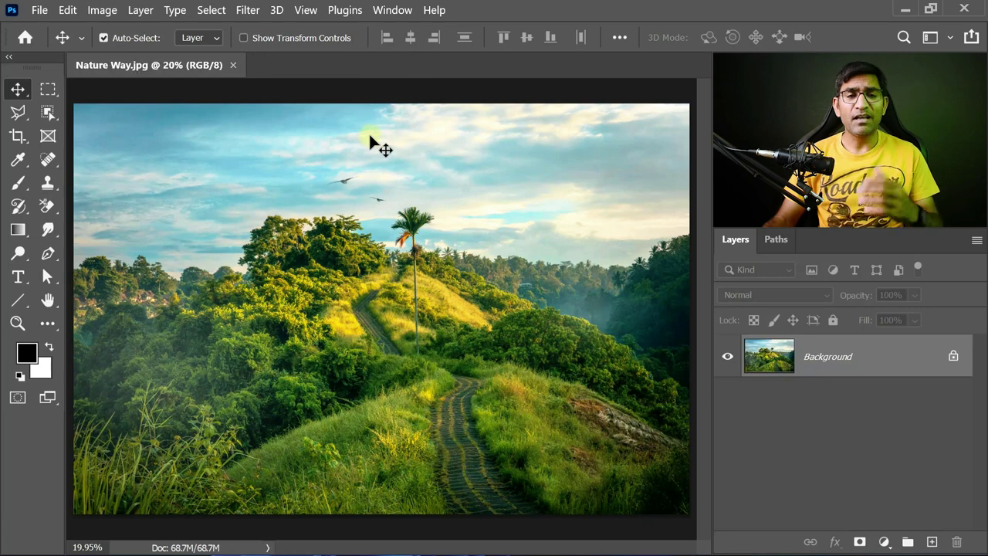
{"action": "left_click", "coordinate": [41, 11]}
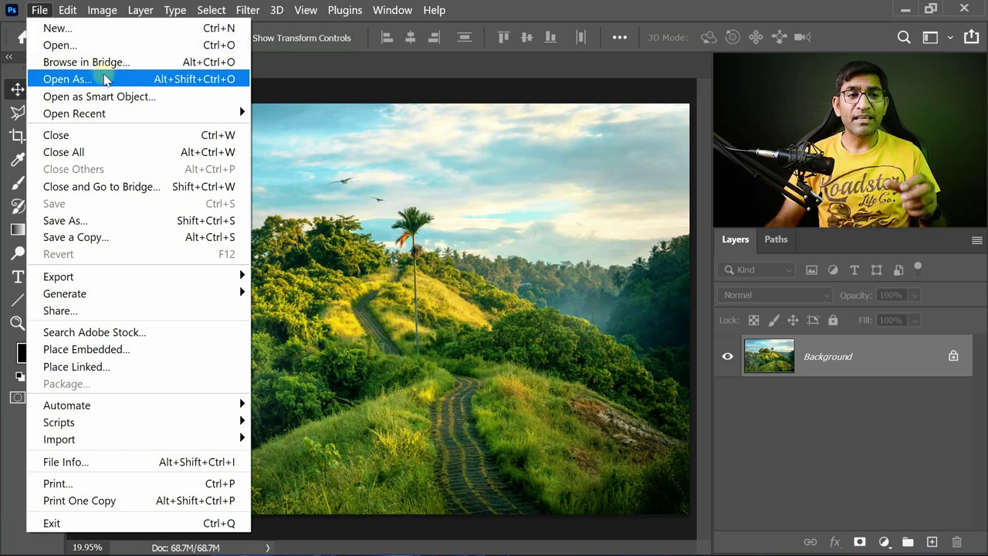
{"action": "key", "text": "Escape"}
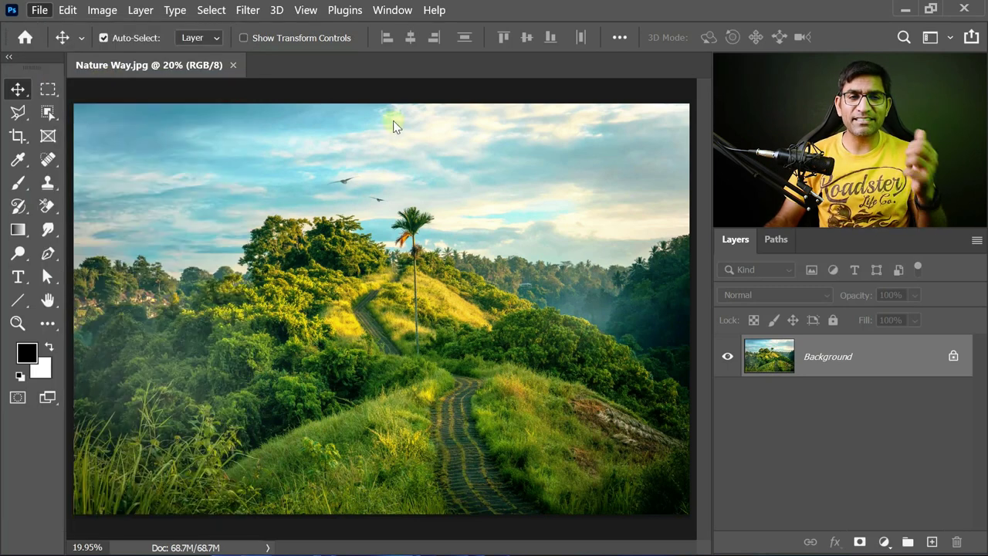
{"action": "key", "text": "ctrl+o"}
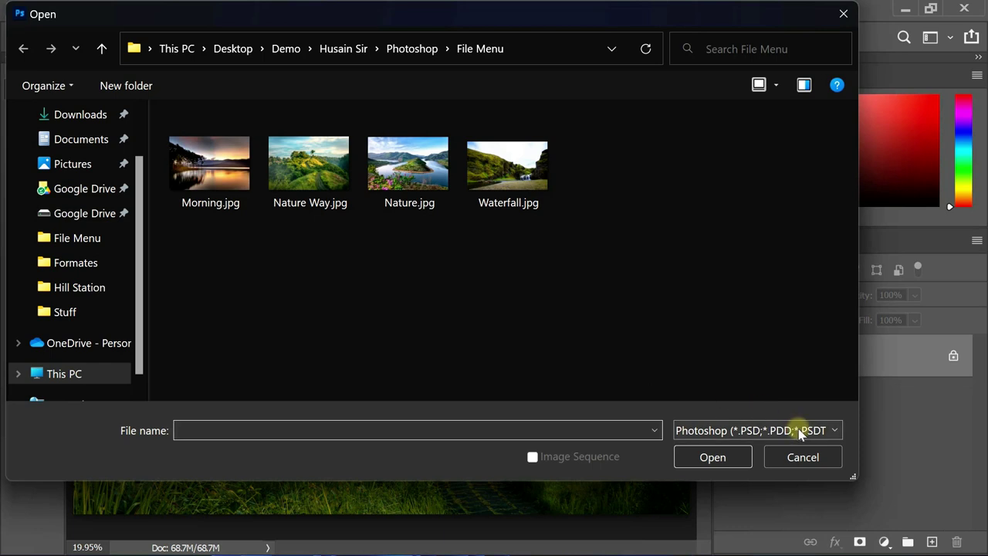
{"action": "left_click", "coordinate": [799, 429]}
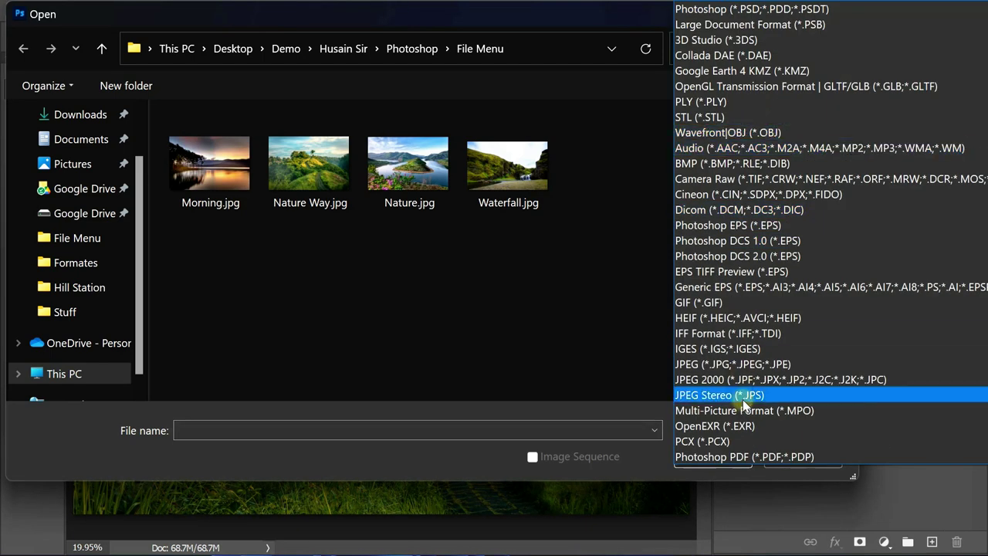
{"action": "left_click", "coordinate": [711, 9]}
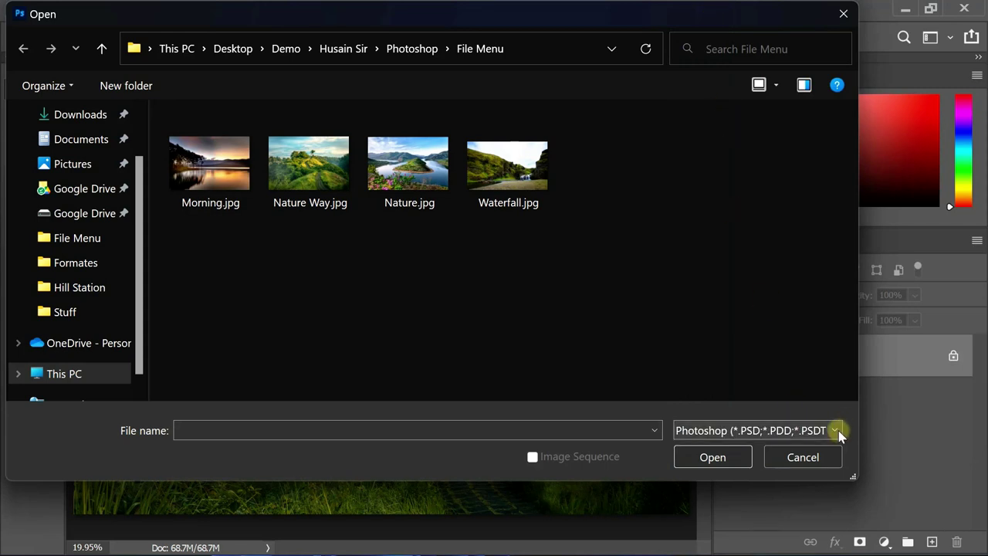
{"action": "left_click", "coordinate": [805, 434]}
{"action": "scroll", "coordinate": [833, 332], "scroll_direction": "down", "scroll_amount": 3}
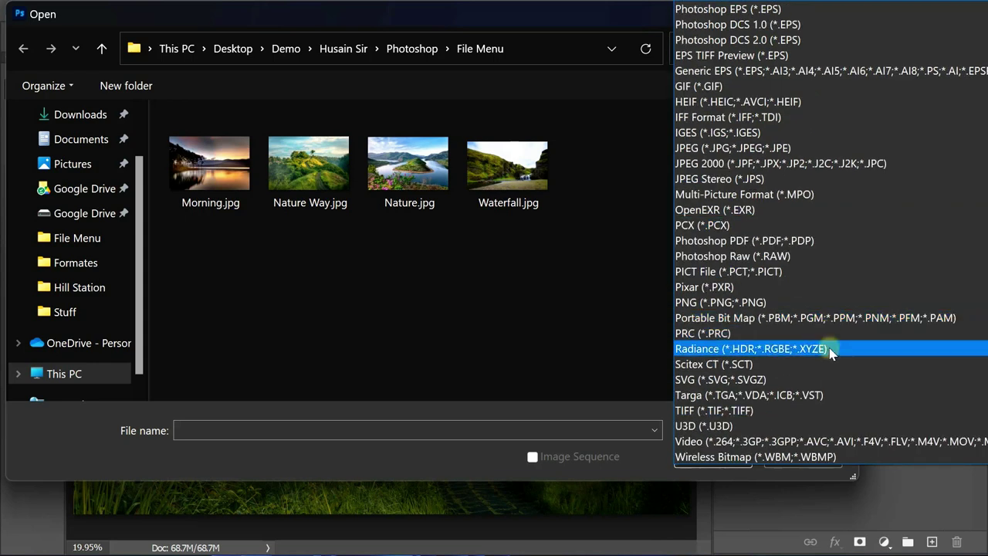
{"action": "scroll", "coordinate": [838, 325], "scroll_direction": "up", "scroll_amount": 5}
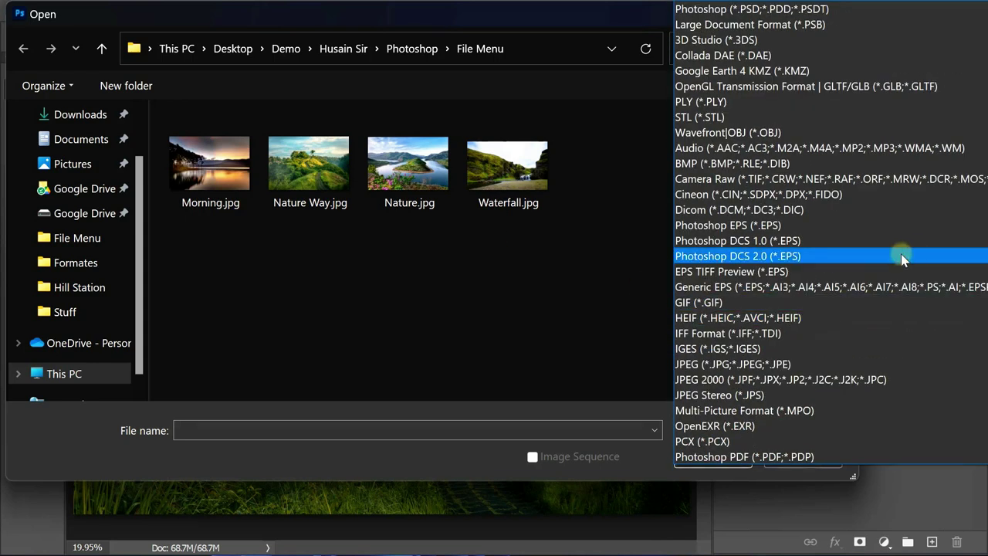
{"action": "left_click", "coordinate": [865, 9]}
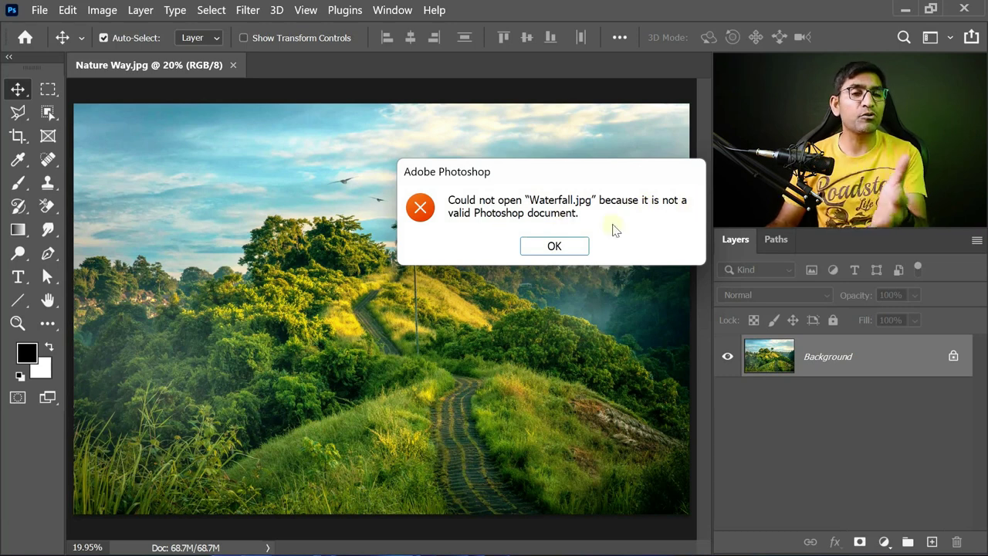
{"action": "left_click", "coordinate": [555, 247]}
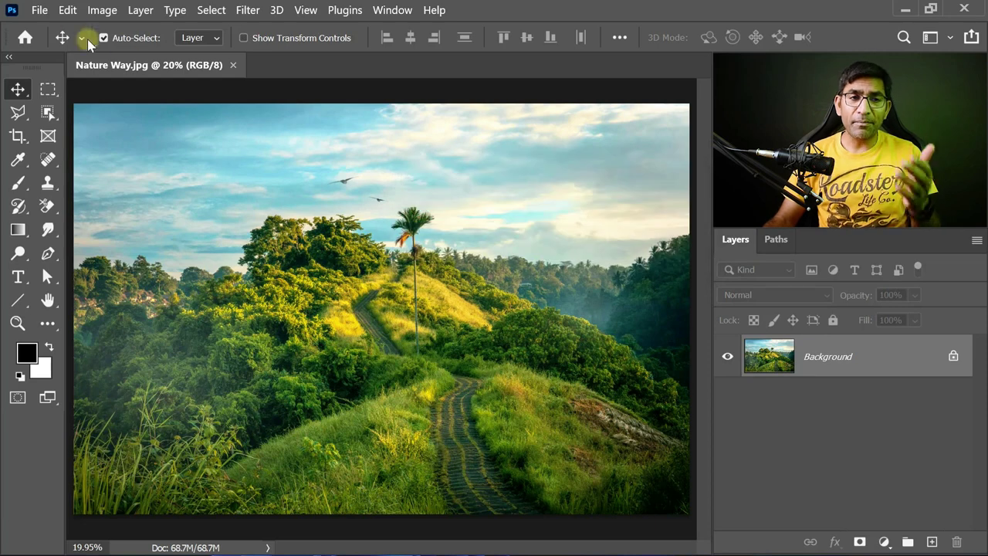
{"action": "left_click", "coordinate": [36, 10]}
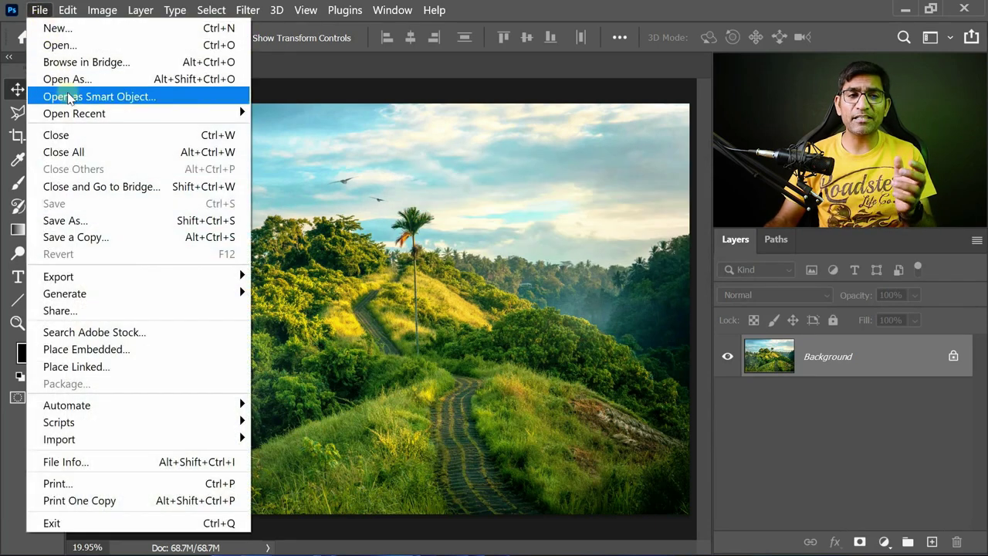
{"action": "key", "text": "Escape"}
{"action": "key", "text": "ctrl+o"}
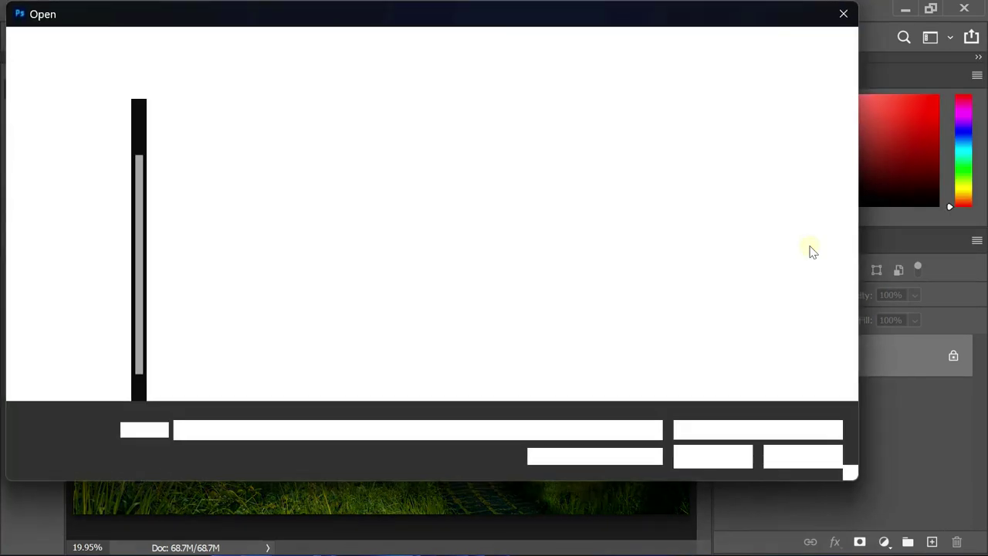
{"action": "left_click", "coordinate": [787, 430]}
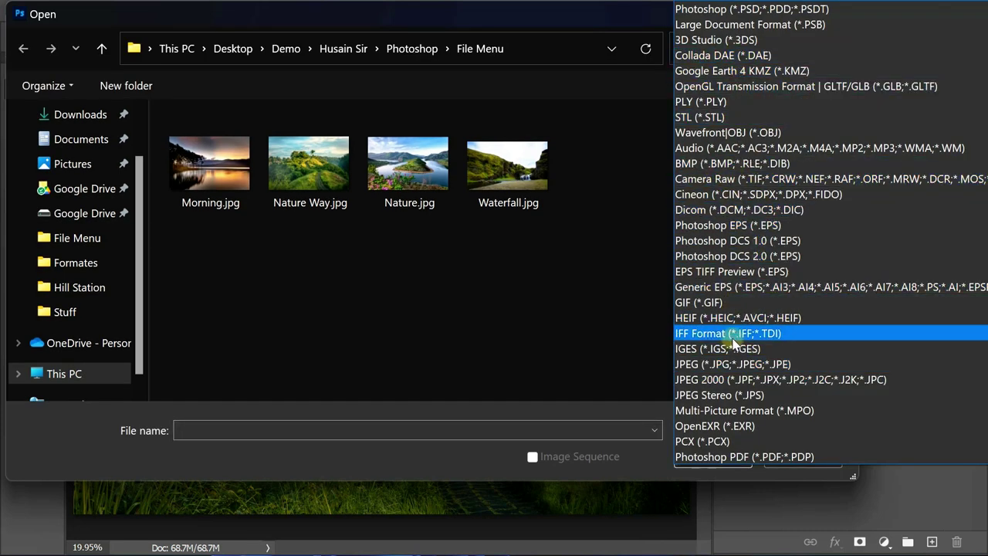
{"action": "left_click", "coordinate": [716, 369]}
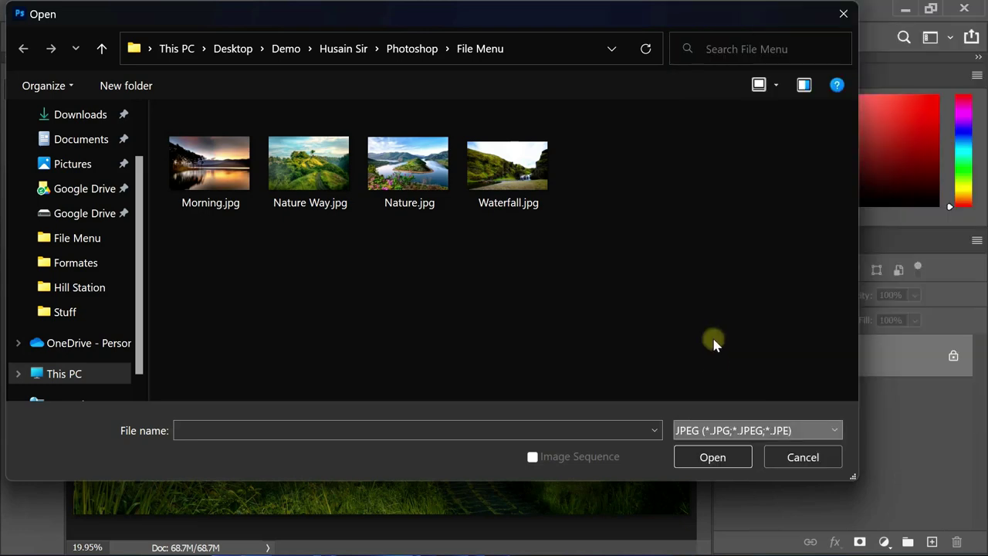
{"action": "key", "text": "Escape"}
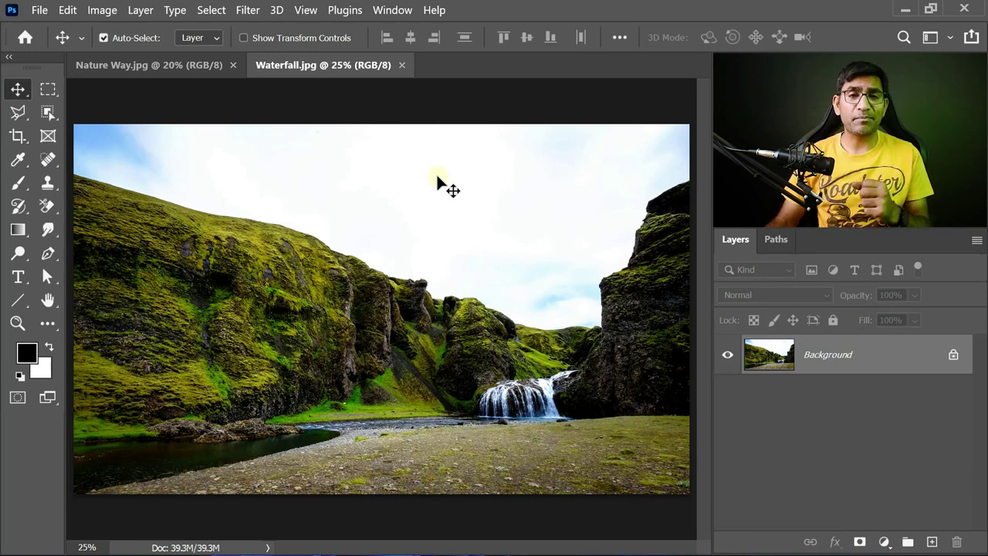
{"action": "key", "text": "ctrl+w"}
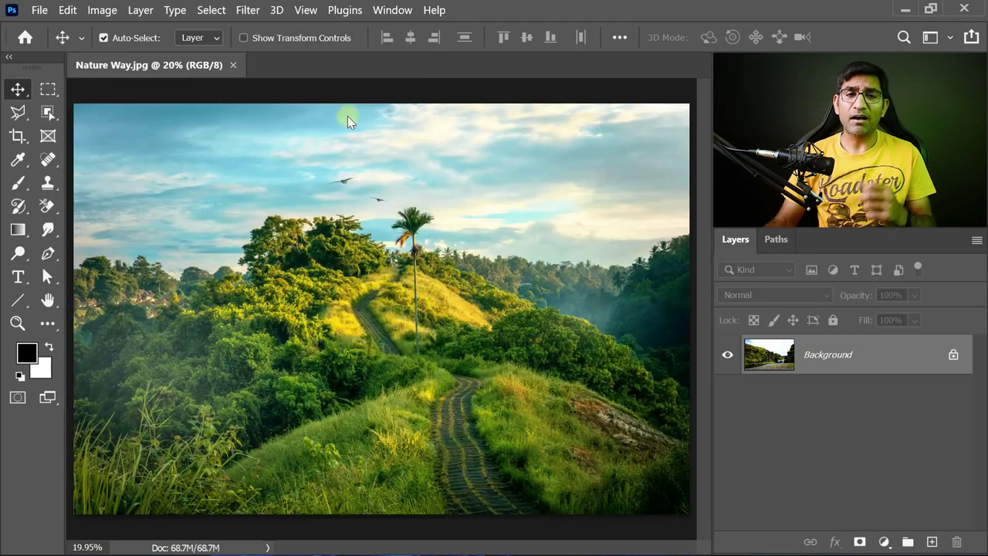
{"action": "left_click", "coordinate": [39, 9]}
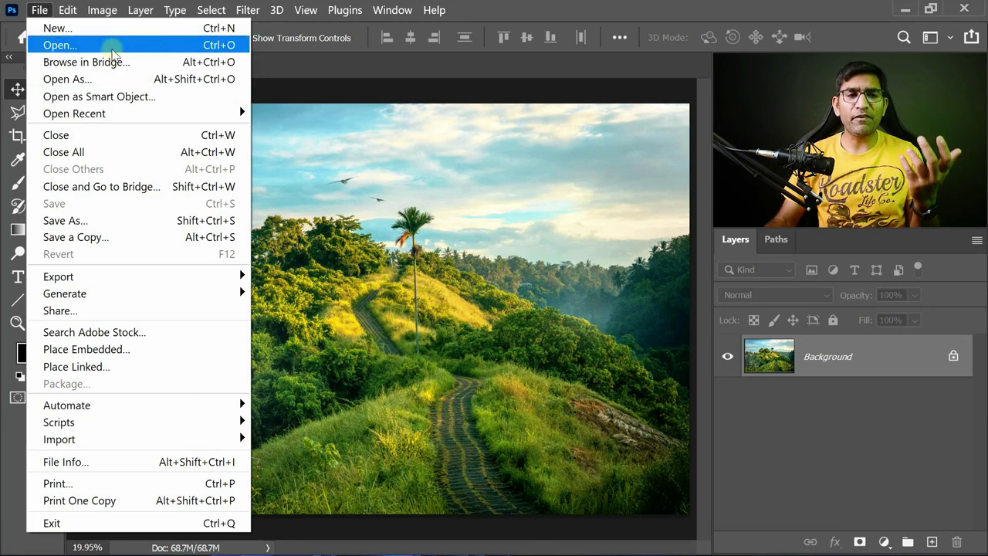
{"action": "left_click", "coordinate": [249, 84]}
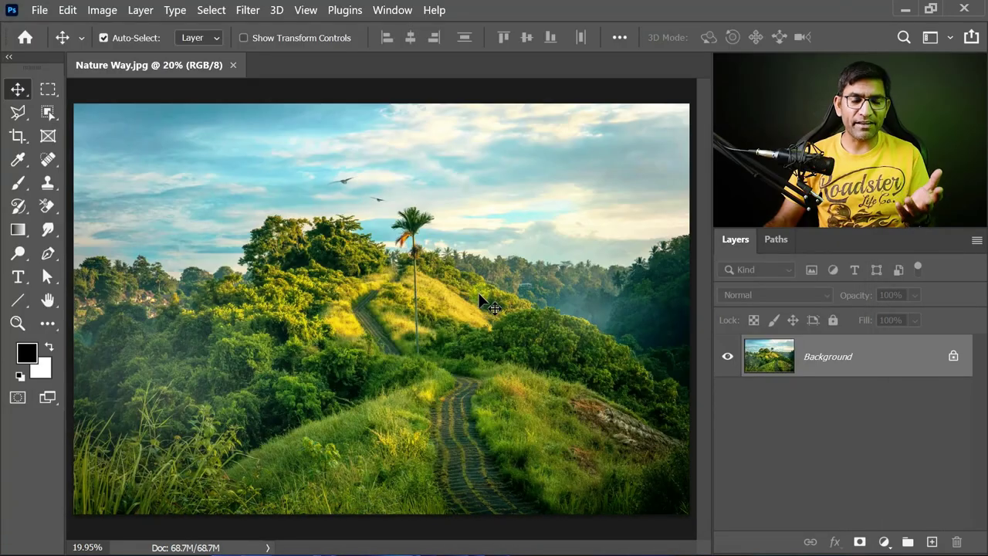
{"action": "left_click", "coordinate": [39, 11]}
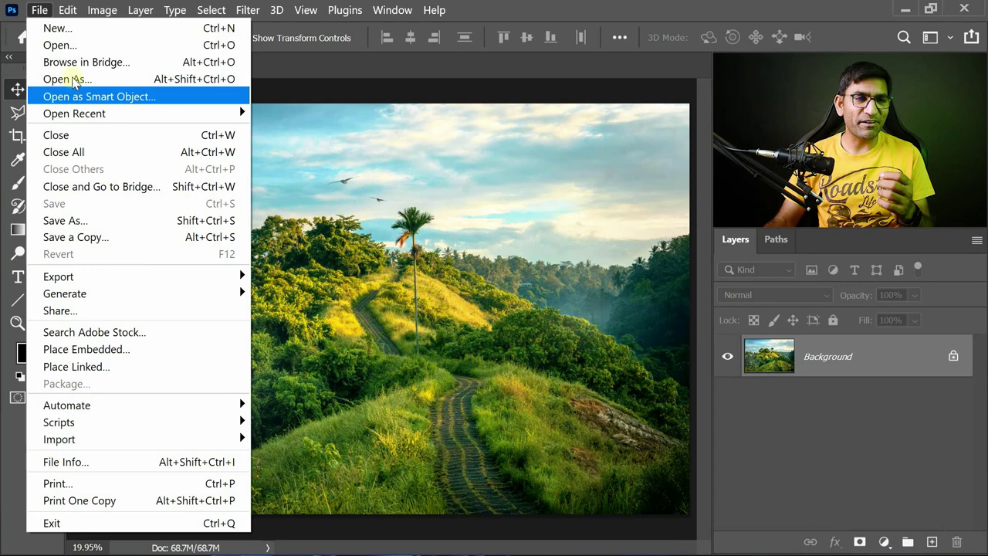
{"action": "key", "text": "Escape"}
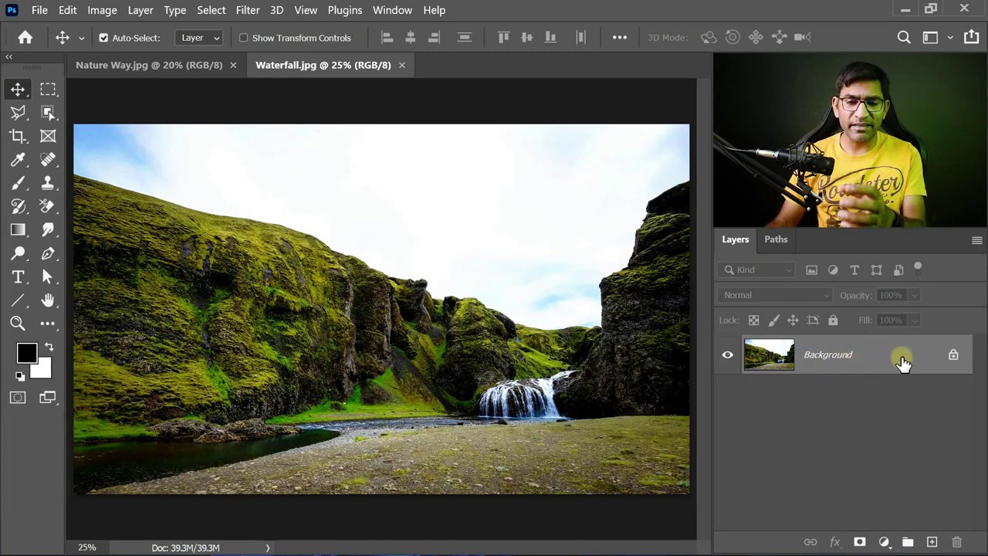
{"action": "double_click", "coordinate": [828, 354]}
{"action": "left_click", "coordinate": [697, 163]}
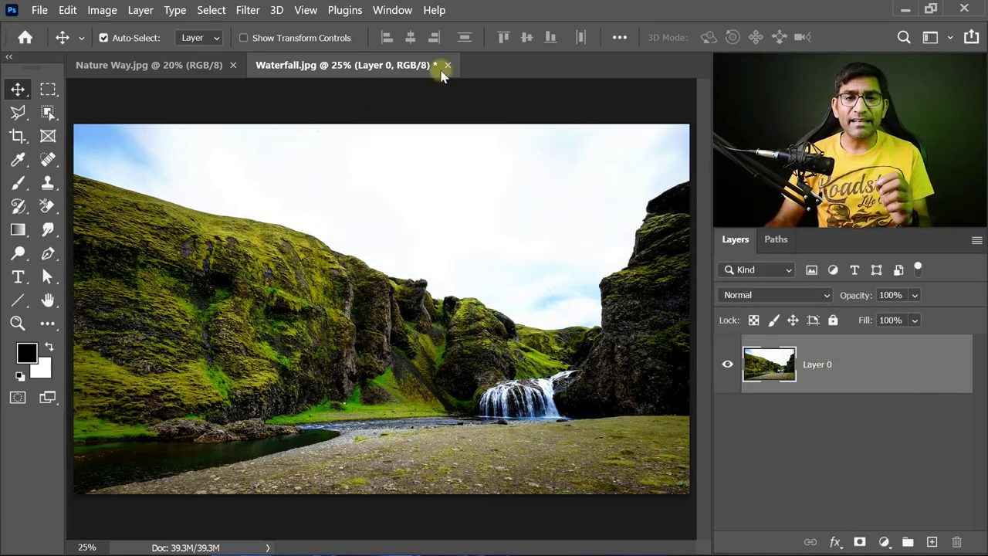
{"action": "left_click", "coordinate": [447, 65]}
Discard the Waterfall.jpg changes and reopen Waterfall.jpg from the Open dialog.
{"action": "left_click", "coordinate": [563, 245]}
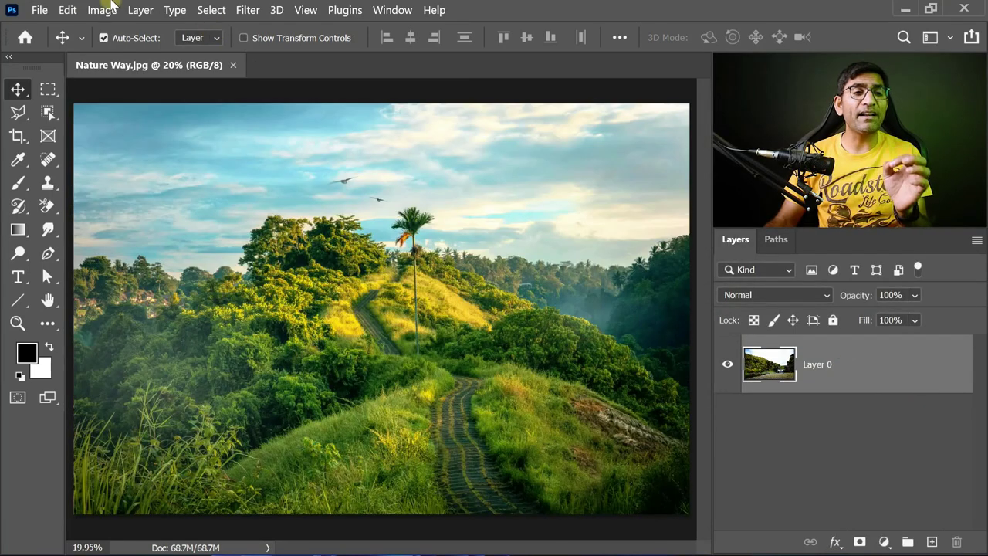
{"action": "left_click", "coordinate": [39, 9]}
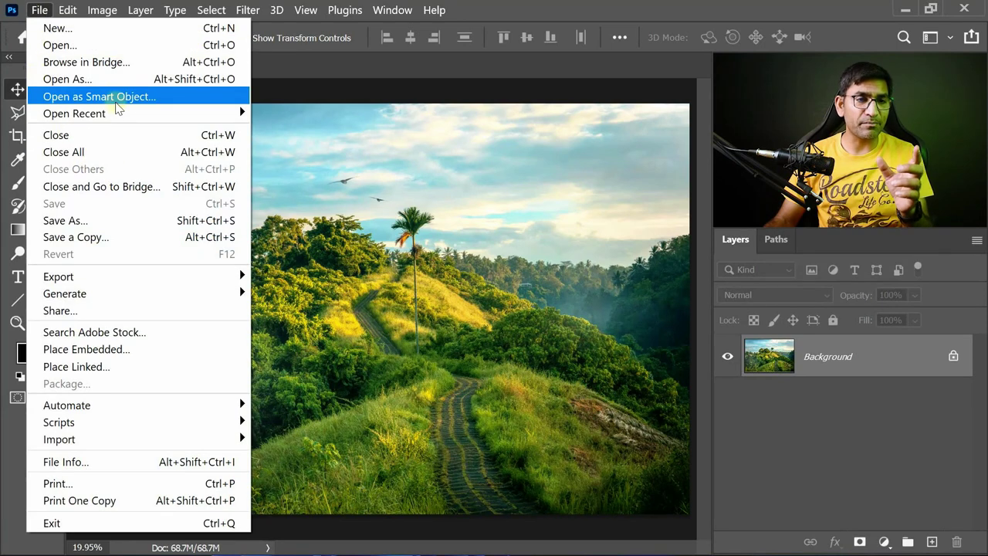
{"action": "left_click", "coordinate": [255, 144]}
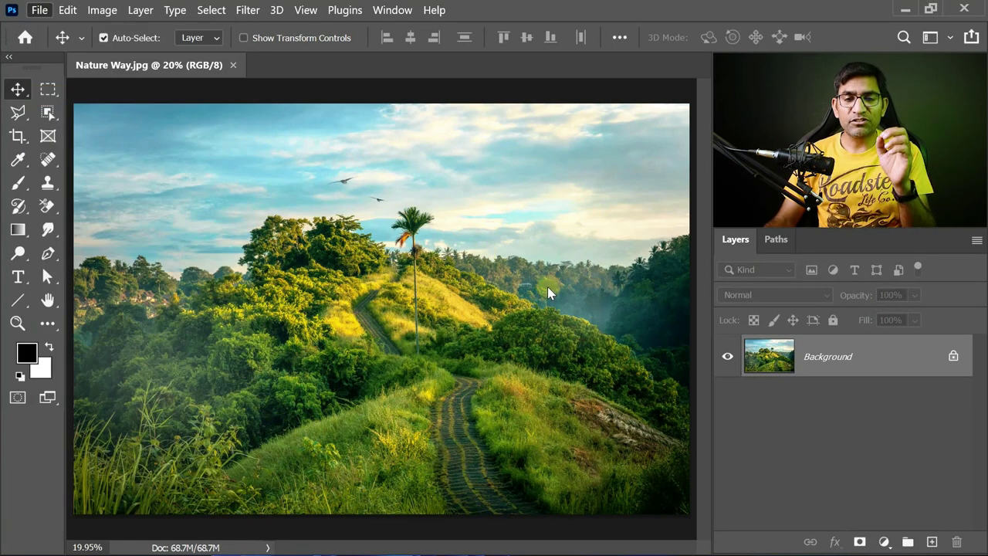
{"action": "key", "text": "ctrl+o"}
{"action": "double_click", "coordinate": [512, 168]}
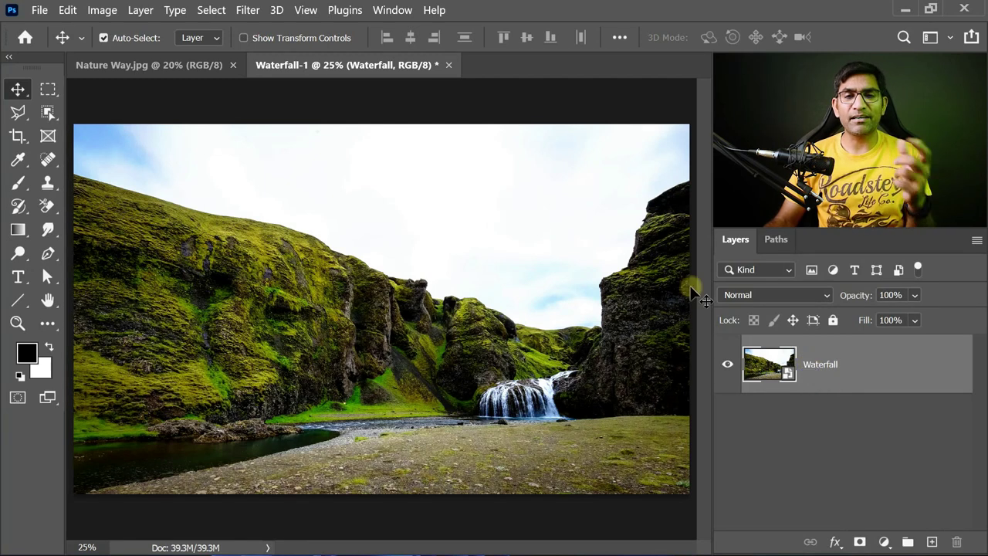
Close Waterfall-1 without saving and open Waterfall.jpg as an ordinary image.
{"action": "left_click", "coordinate": [448, 66]}
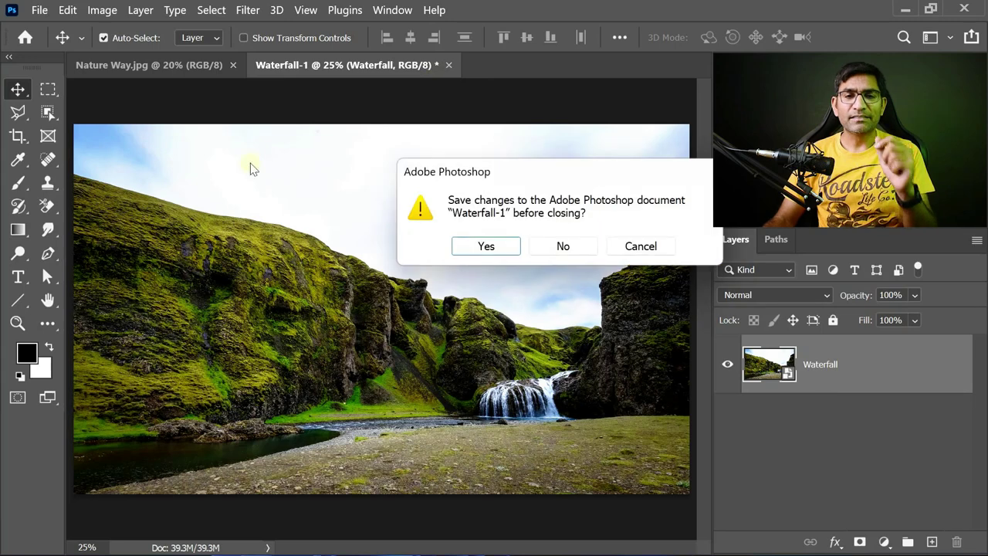
{"action": "left_click", "coordinate": [564, 247]}
{"action": "left_click", "coordinate": [38, 10]}
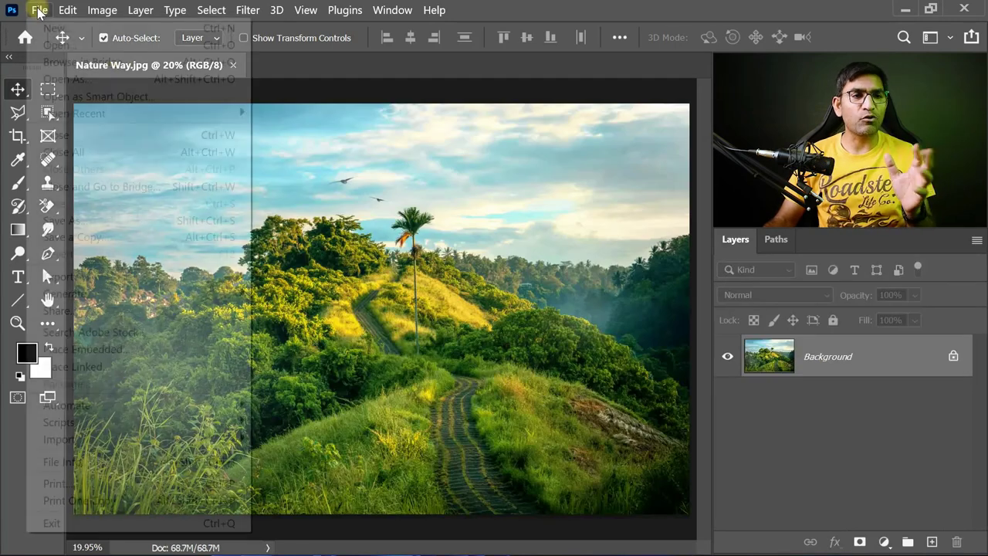
{"action": "left_click", "coordinate": [176, 127]}
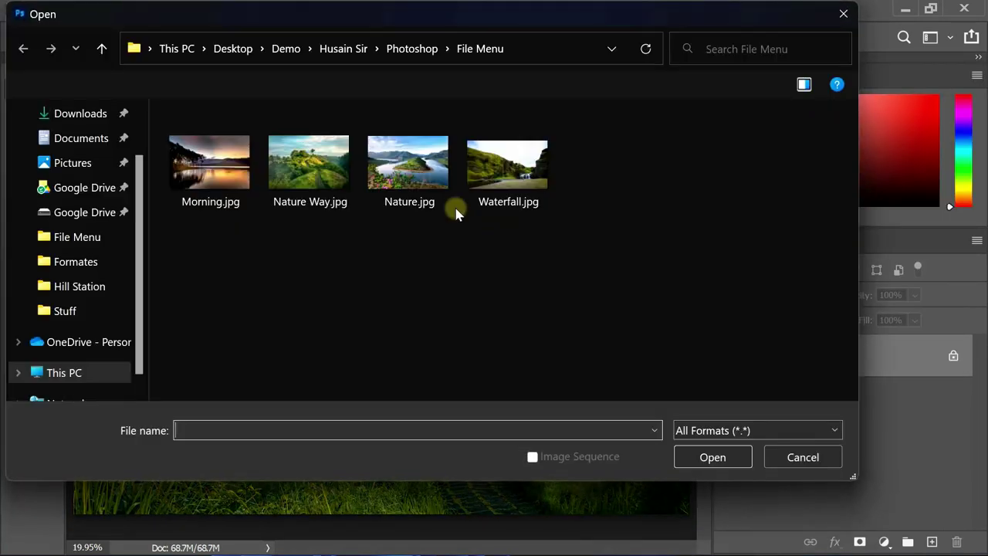
{"action": "left_click", "coordinate": [536, 190]}
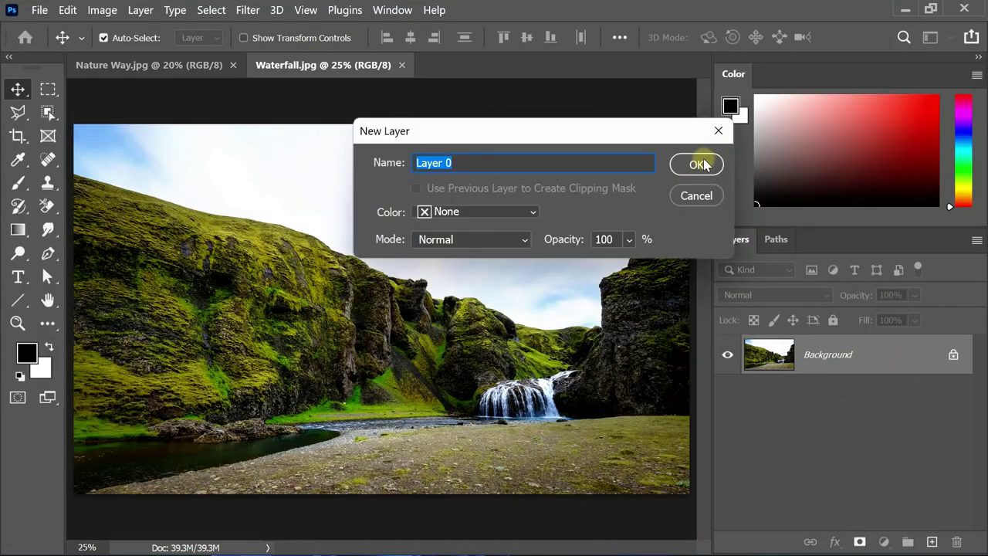
Convert the Background to Layer 0, shrink it tiny, then enlarge it back over the canvas.
{"action": "left_click", "coordinate": [699, 165]}
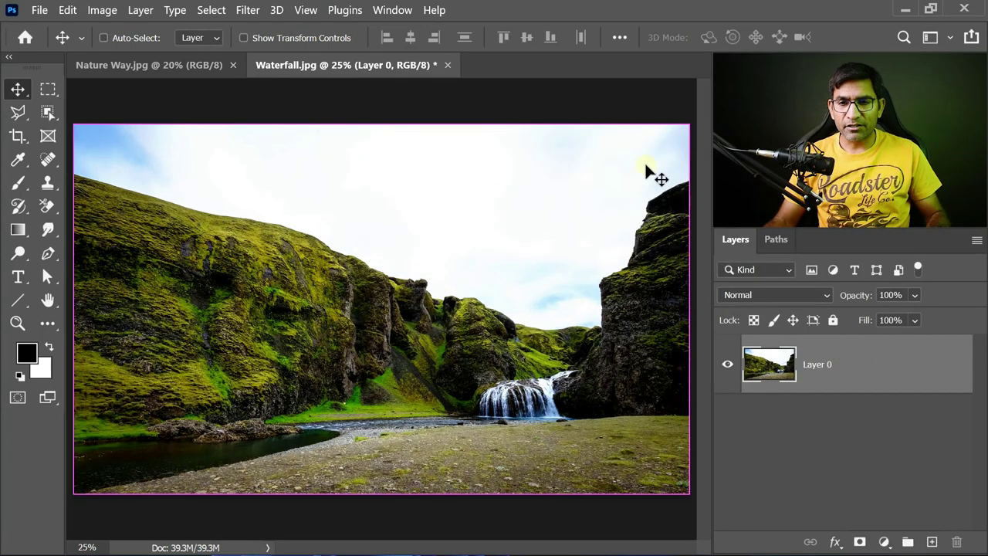
{"action": "key", "text": "ctrl+t"}
{"action": "mouse_move", "coordinate": [688, 123]}
{"action": "left_mouse_down"}
{"action": "mouse_move", "coordinate": [522, 201]}
{"action": "mouse_move", "coordinate": [405, 291]}
{"action": "left_mouse_up"}
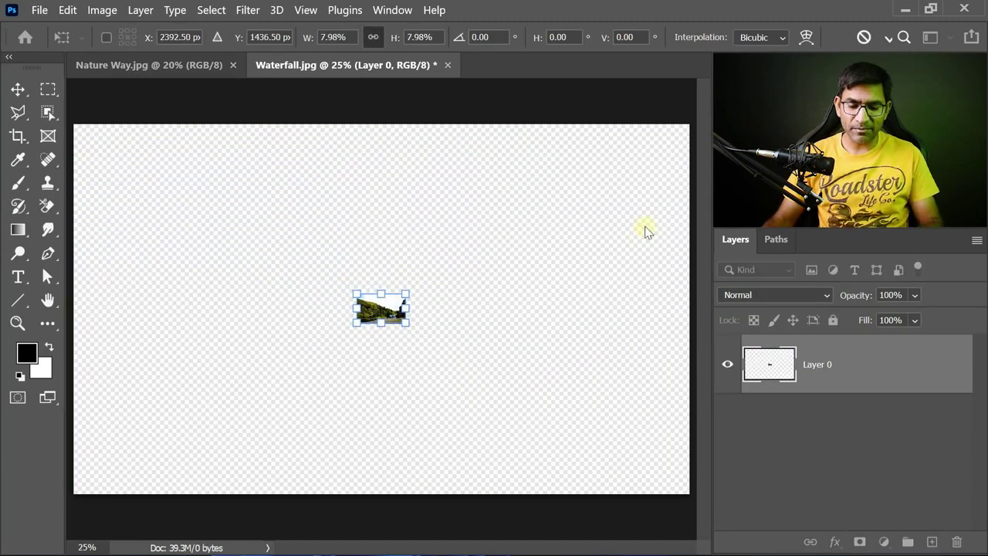
{"action": "key", "text": "Return"}
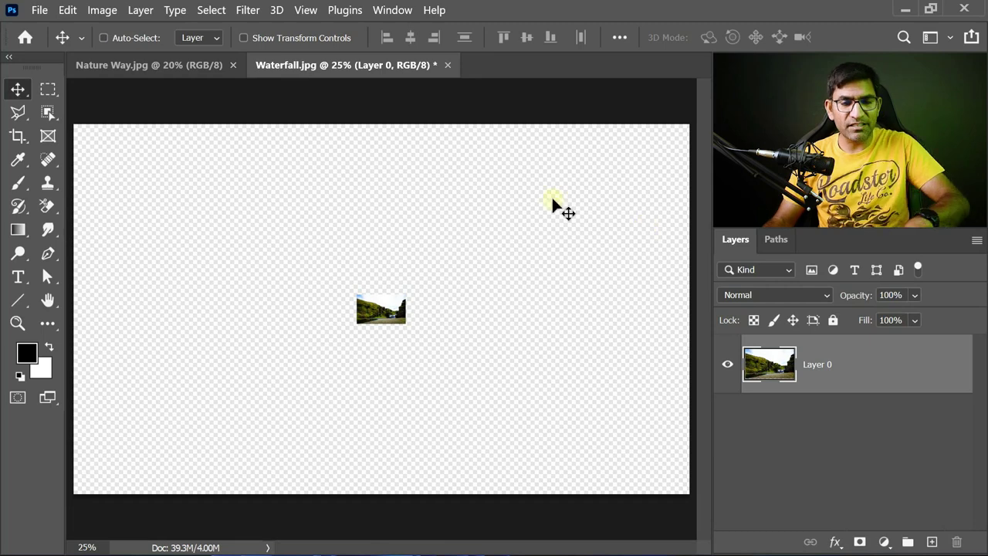
{"action": "key", "text": "ctrl+t"}
{"action": "mouse_move", "coordinate": [406, 295]}
{"action": "left_mouse_down"}
{"action": "mouse_move", "coordinate": [537, 213]}
{"action": "mouse_move", "coordinate": [683, 193]}
{"action": "left_mouse_up"}
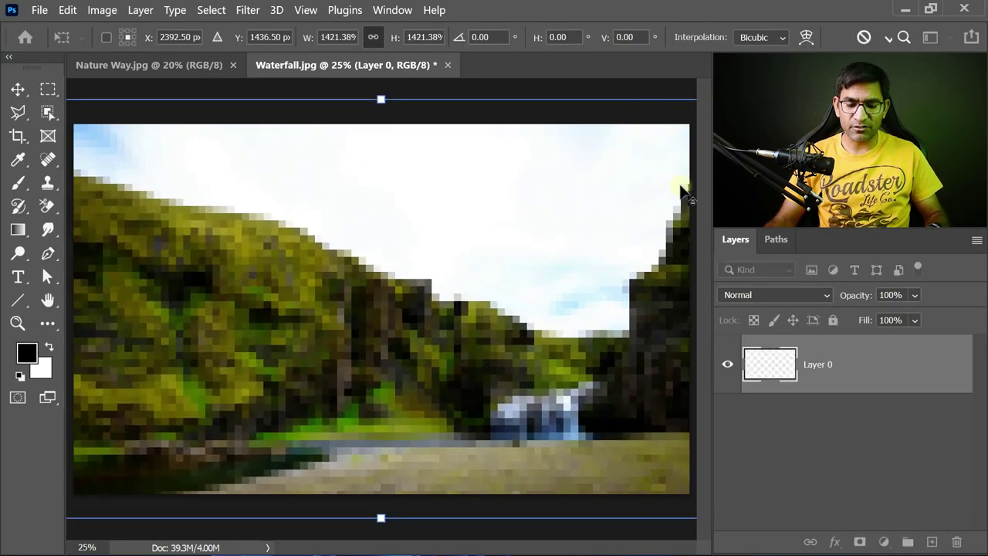
{"action": "key", "text": "Return"}
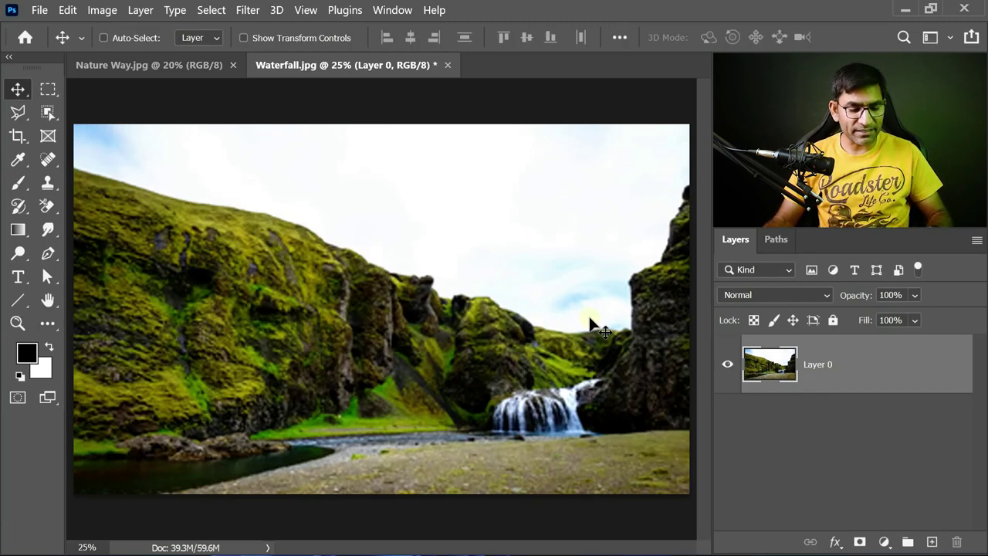
Repeat the shrink and re-enlarge on Layer 0, reposition it, and close Waterfall.jpg.
{"action": "key", "text": "ctrl+t"}
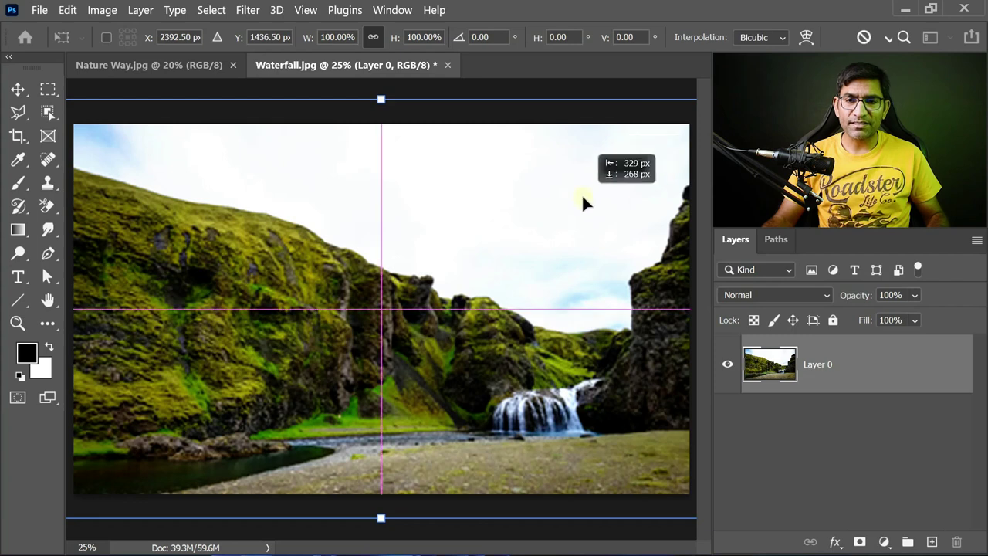
{"action": "left_click_drag", "start_coordinate": [583, 203], "coordinate": [552, 253]}
{"action": "left_click_drag", "start_coordinate": [668, 148], "coordinate": [336, 347]}
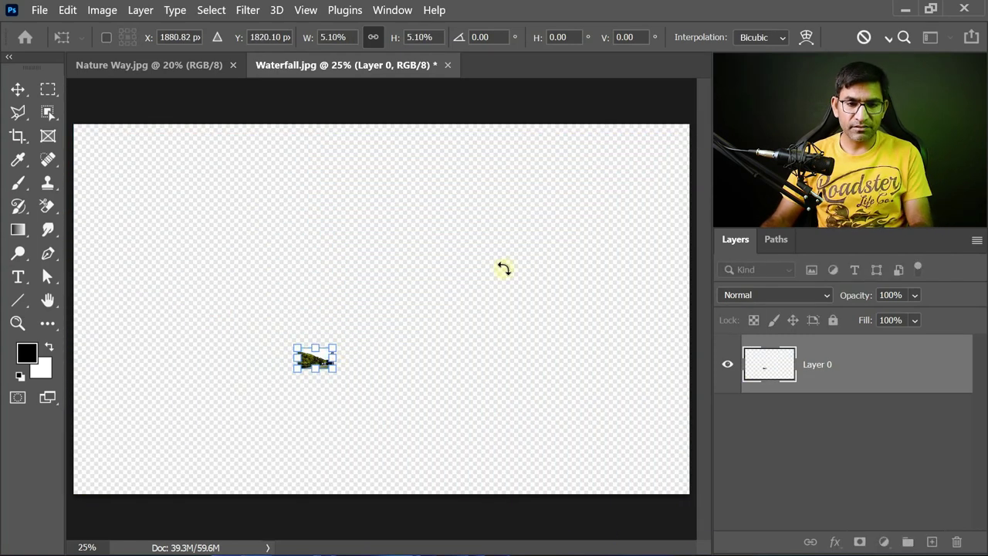
{"action": "key", "text": "Return"}
{"action": "key", "text": "ctrl+t"}
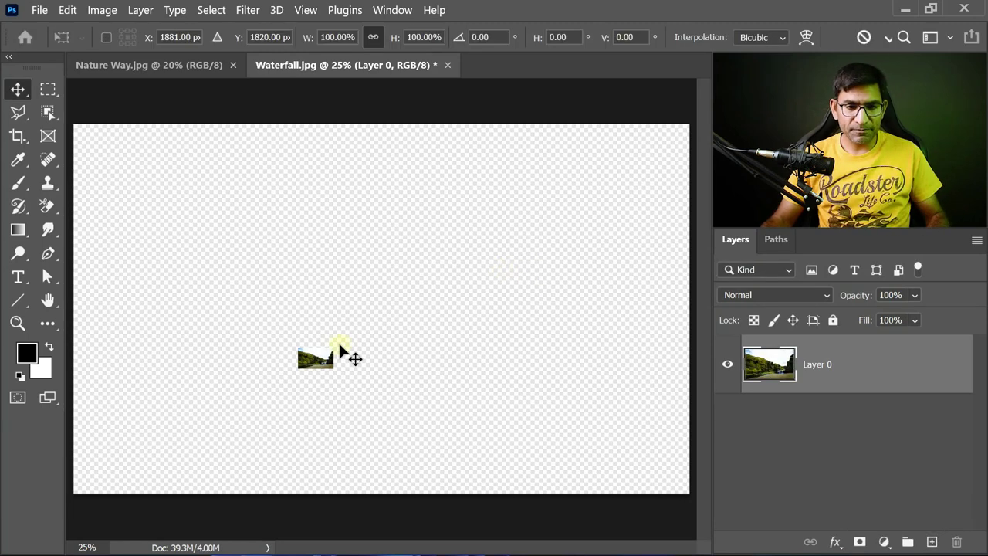
{"action": "left_click_drag", "start_coordinate": [336, 345], "coordinate": [673, 131]}
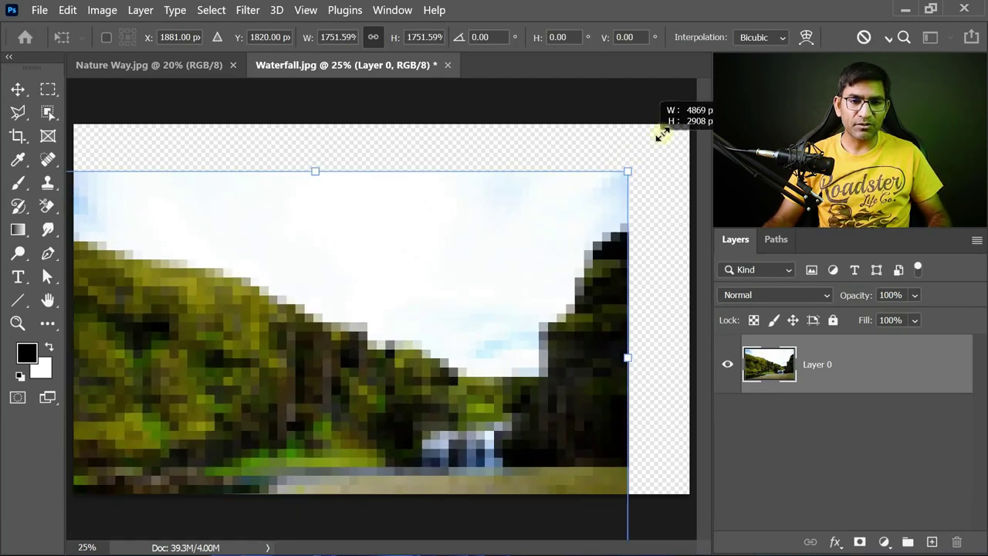
{"action": "key", "text": "Return"}
{"action": "mouse_move", "coordinate": [348, 392]}
{"action": "left_mouse_down"}
{"action": "mouse_move", "coordinate": [462, 287]}
{"action": "mouse_move", "coordinate": [393, 328]}
{"action": "mouse_move", "coordinate": [387, 343]}
{"action": "left_mouse_up"}
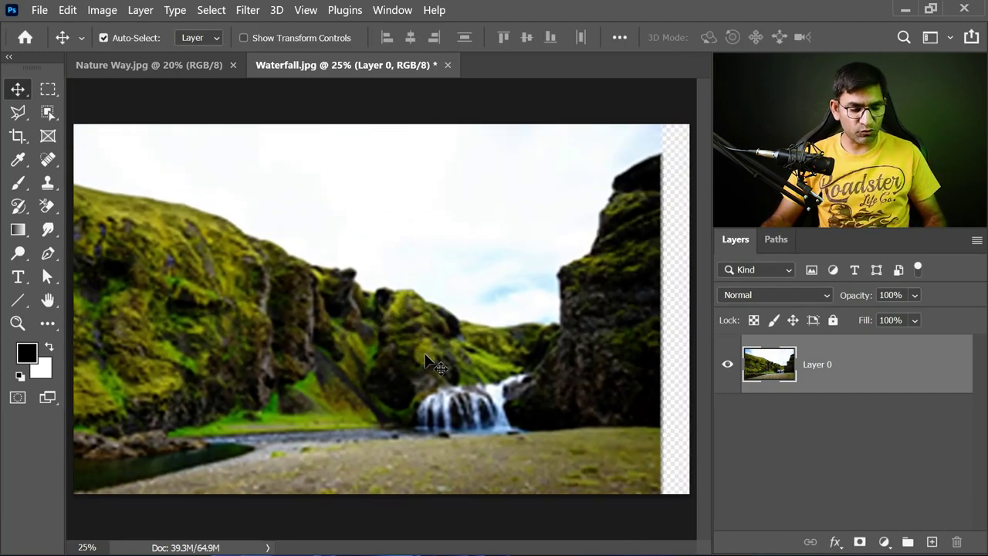
{"action": "scroll", "coordinate": [459, 357], "scroll_direction": "up", "scroll_amount": 2}
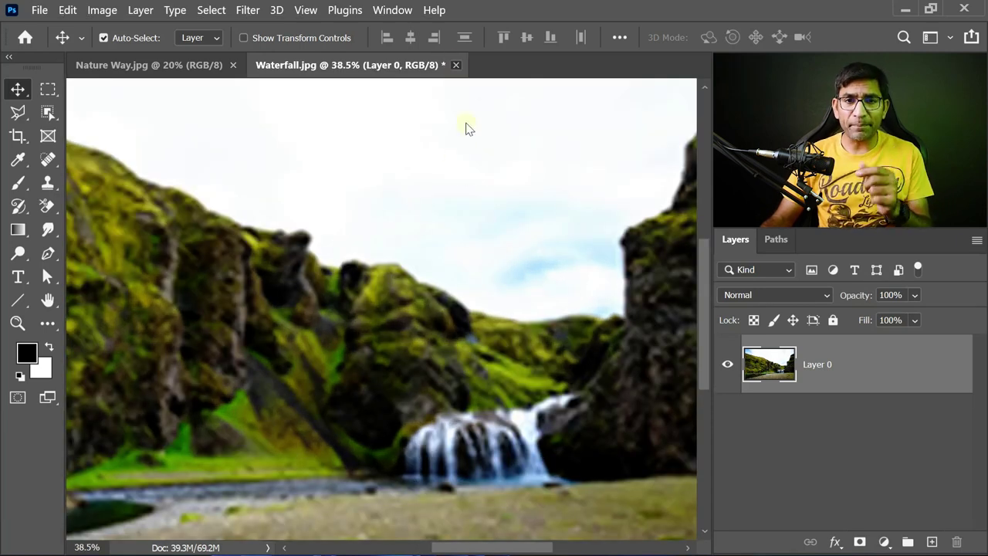
{"action": "key", "text": "ctrl+w"}
Discard the Waterfall.jpg changes and open Waterfall as a smart object.
{"action": "left_click", "coordinate": [540, 247]}
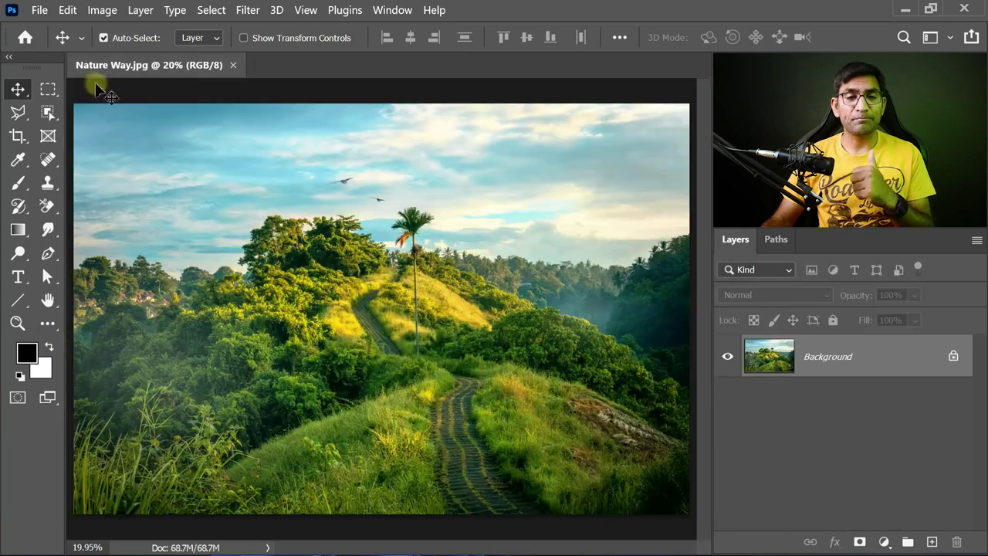
{"action": "left_click", "coordinate": [40, 11]}
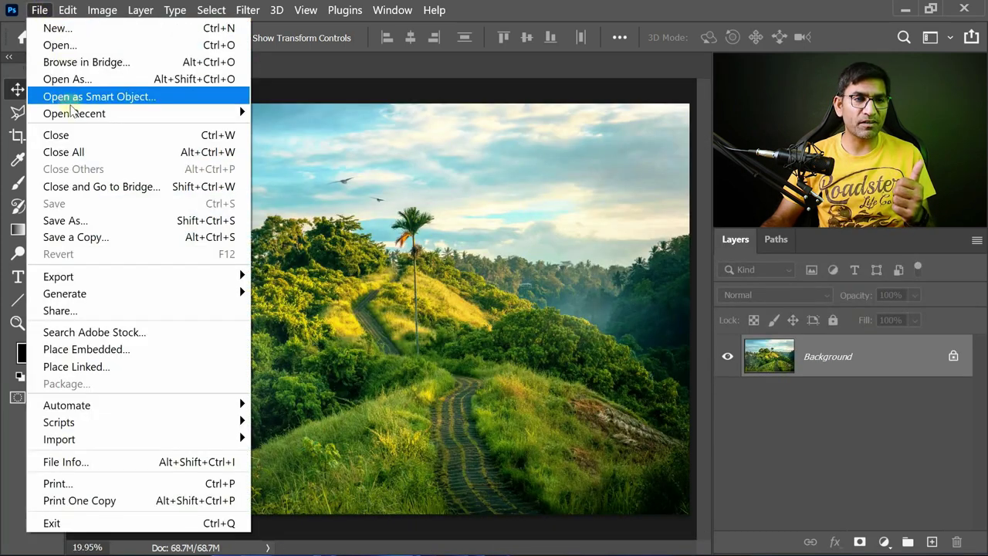
{"action": "left_click", "coordinate": [111, 98]}
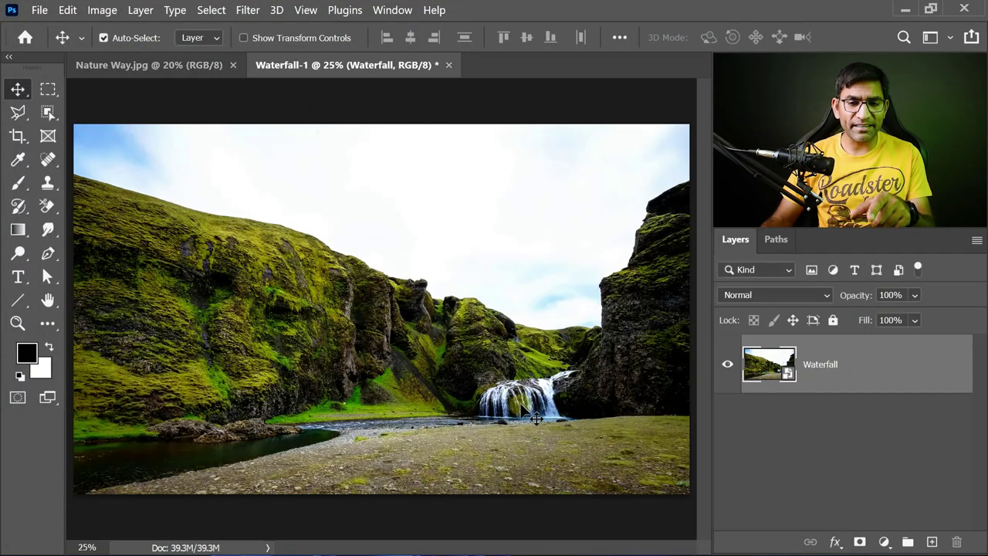
Shrink the Waterfall smart object to a tiny size, then enlarge it back to fill the canvas.
{"action": "key", "text": "ctrl"}
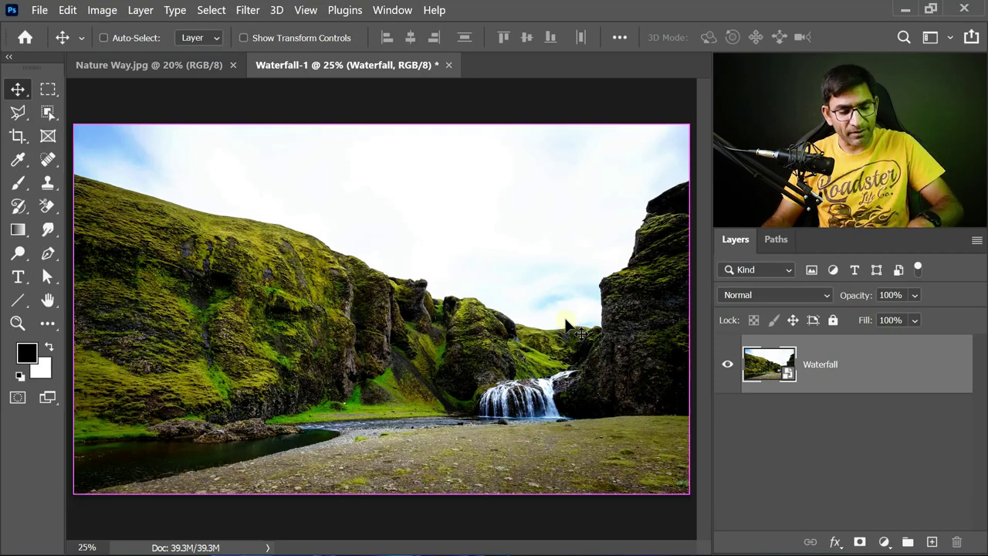
{"action": "key", "text": "ctrl+t"}
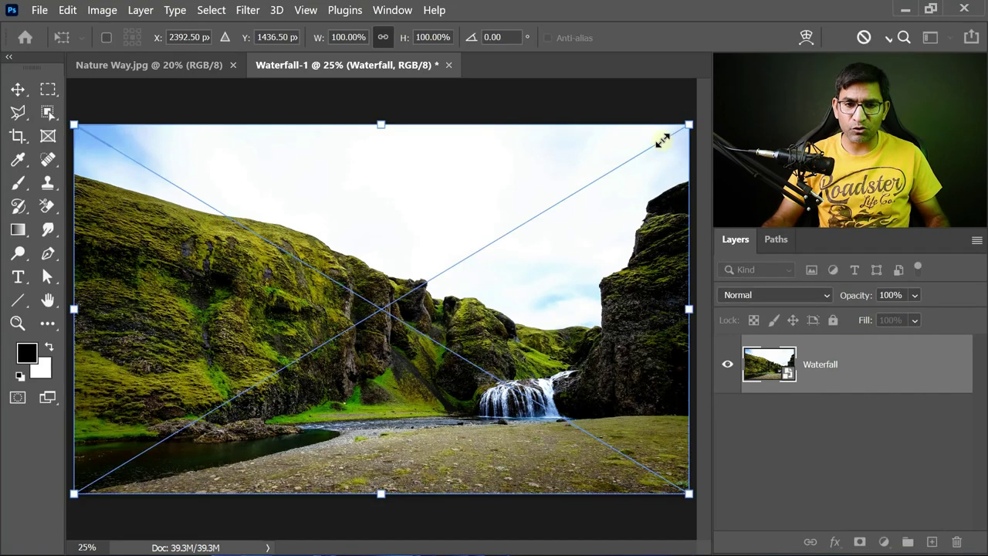
{"action": "left_click_drag", "start_coordinate": [662, 140], "coordinate": [388, 296]}
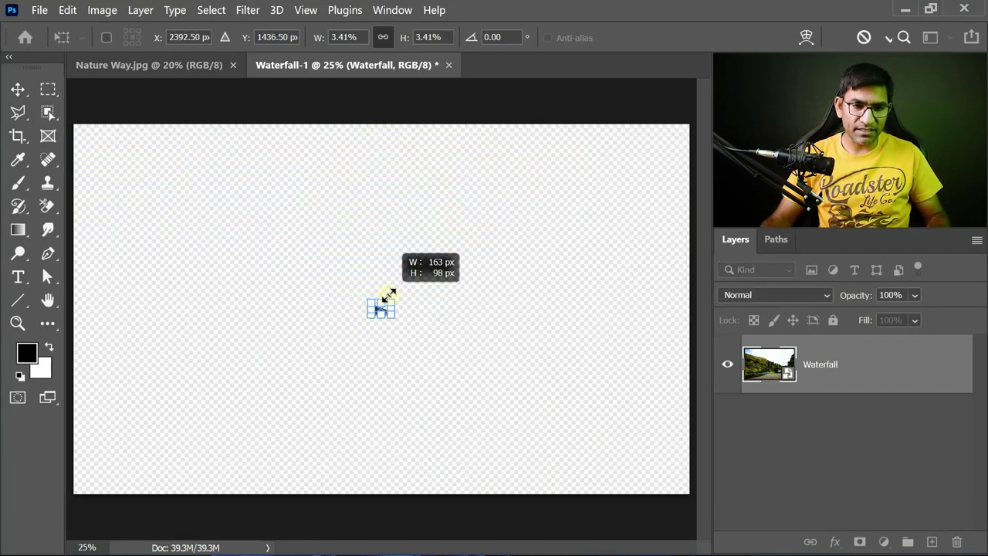
{"action": "left_click_drag", "start_coordinate": [387, 295], "coordinate": [398, 286]}
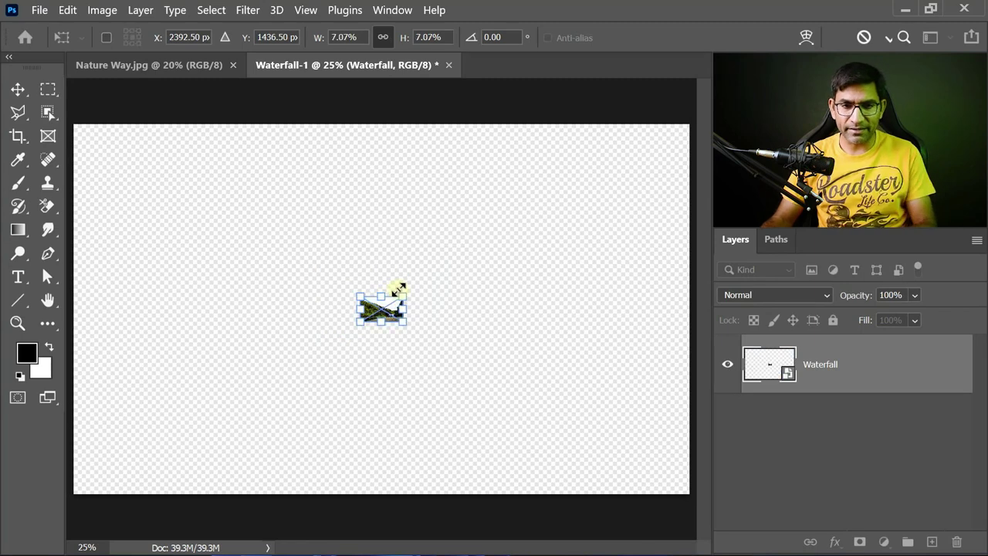
{"action": "key", "text": "Return"}
{"action": "key", "text": "ctrl+t"}
{"action": "left_click_drag", "start_coordinate": [402, 296], "coordinate": [701, 109]}
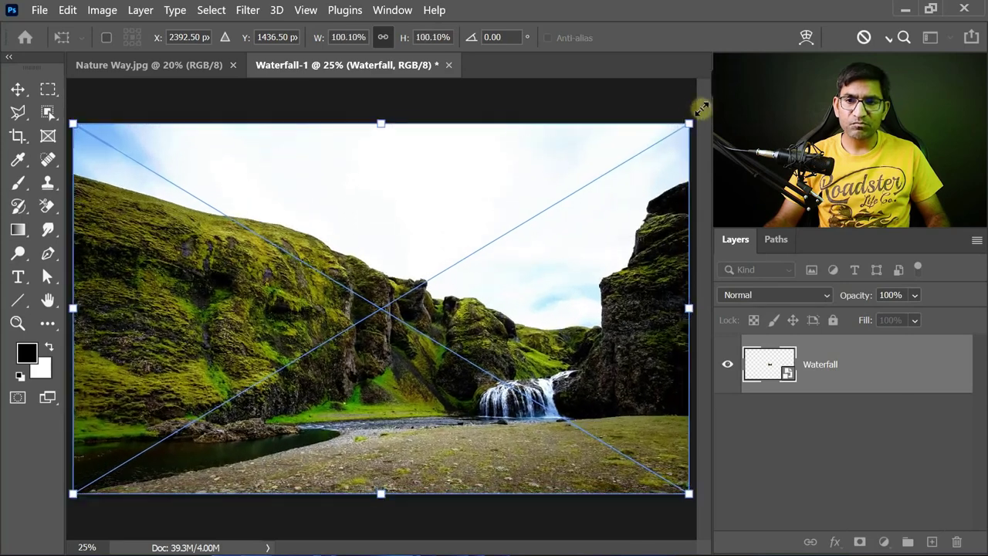
{"action": "key", "text": "Return"}
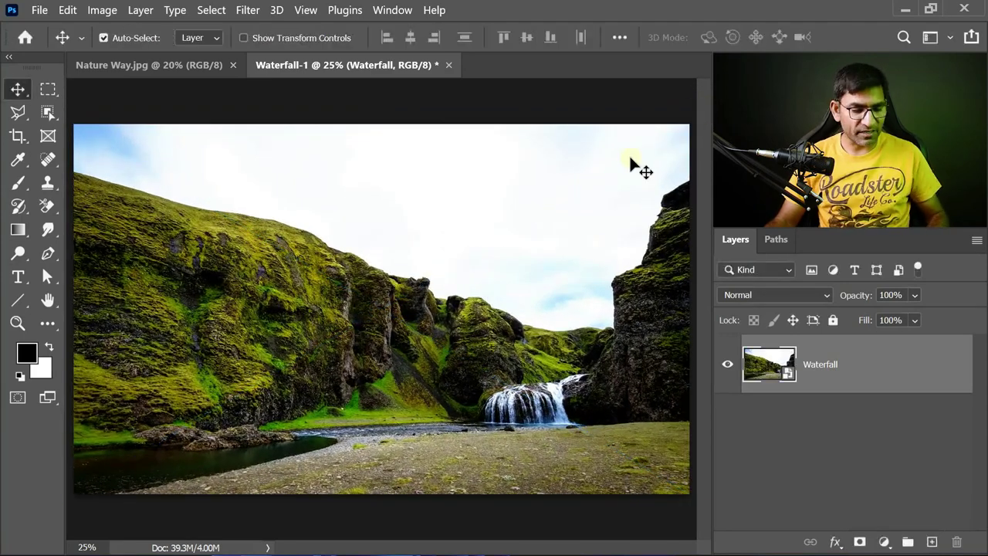
Shrink the smart object again, then scale it to about 113% so it fills the canvas.
{"action": "key", "text": "ctrl+t"}
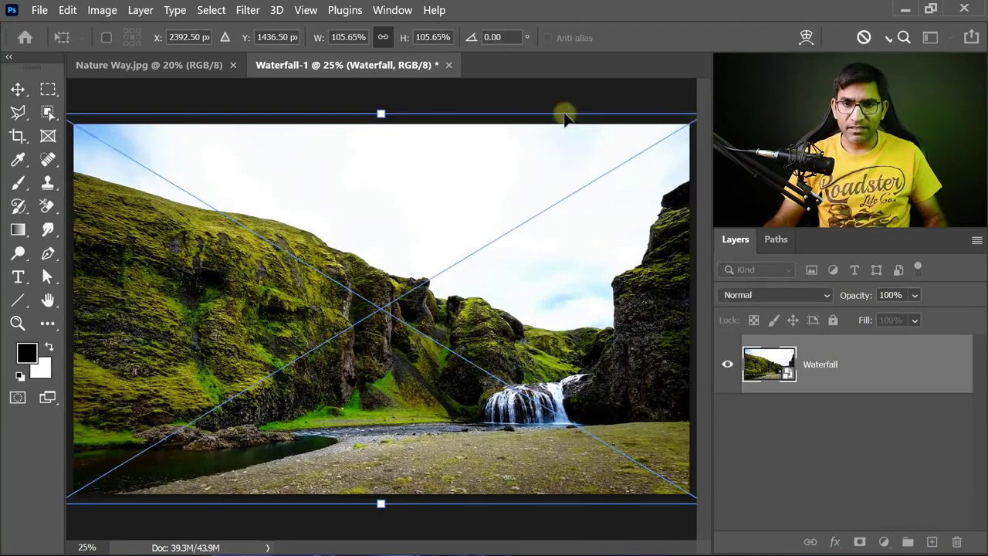
{"action": "left_click_drag", "start_coordinate": [695, 114], "coordinate": [356, 308]}
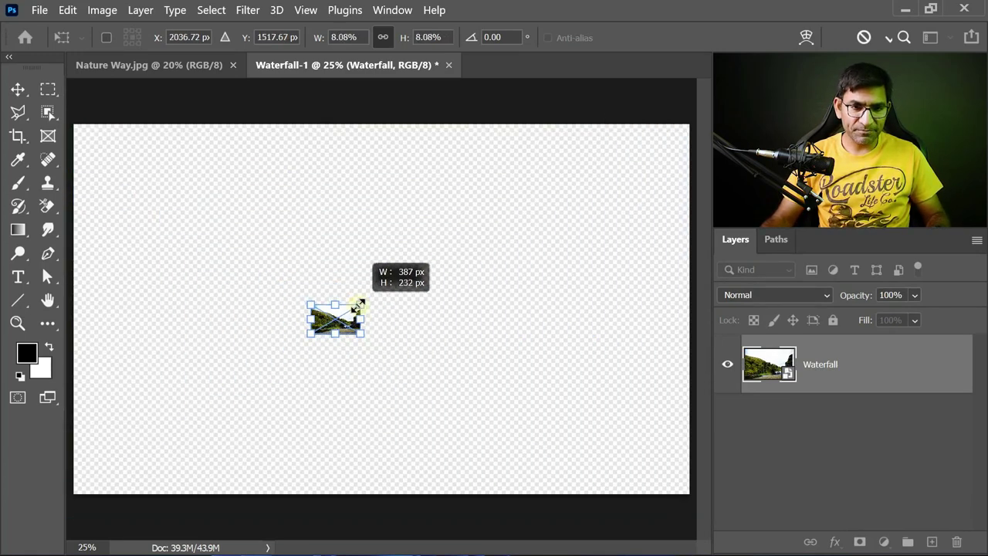
{"action": "key", "text": "Return"}
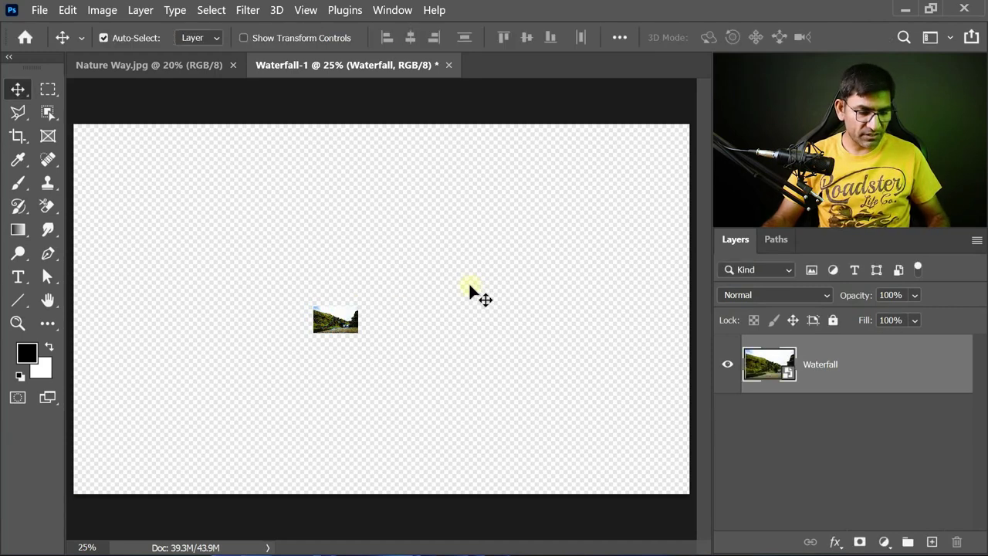
{"action": "key", "text": "ctrl+t"}
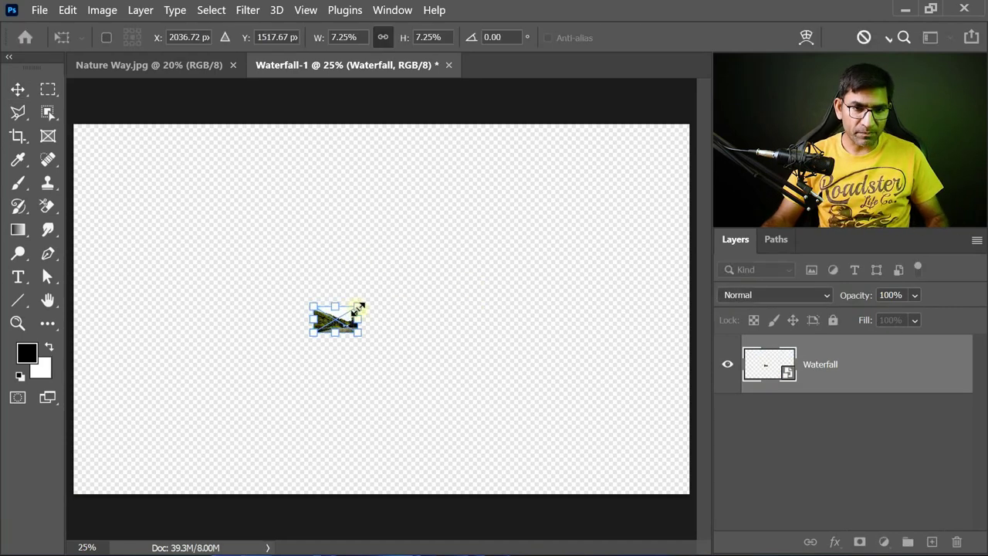
{"action": "left_click_drag", "start_coordinate": [440, 255], "coordinate": [686, 114]}
{"action": "key", "text": "Return"}
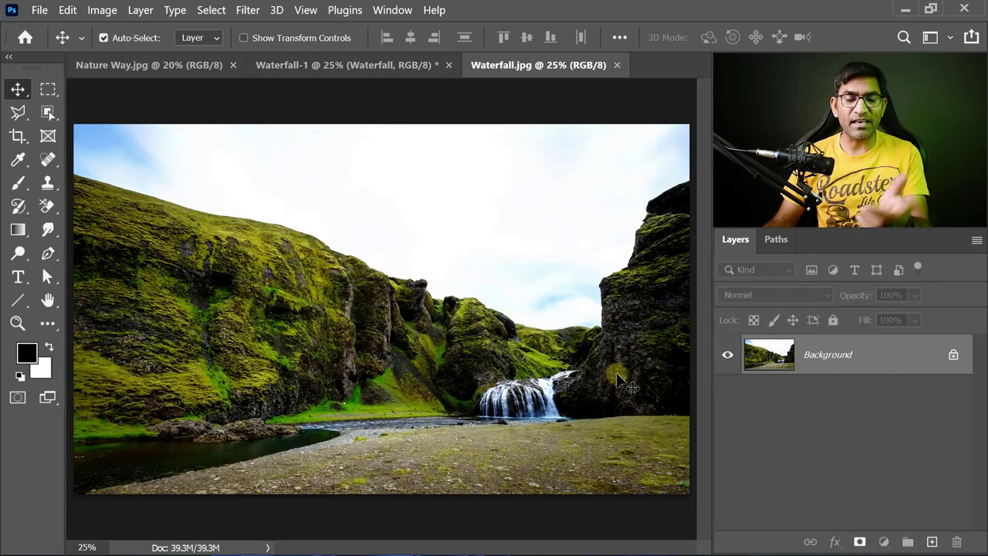
Close Waterfall.jpg and Waterfall-1 without saving, then show the Open Recent file list.
{"action": "left_click", "coordinate": [617, 65]}
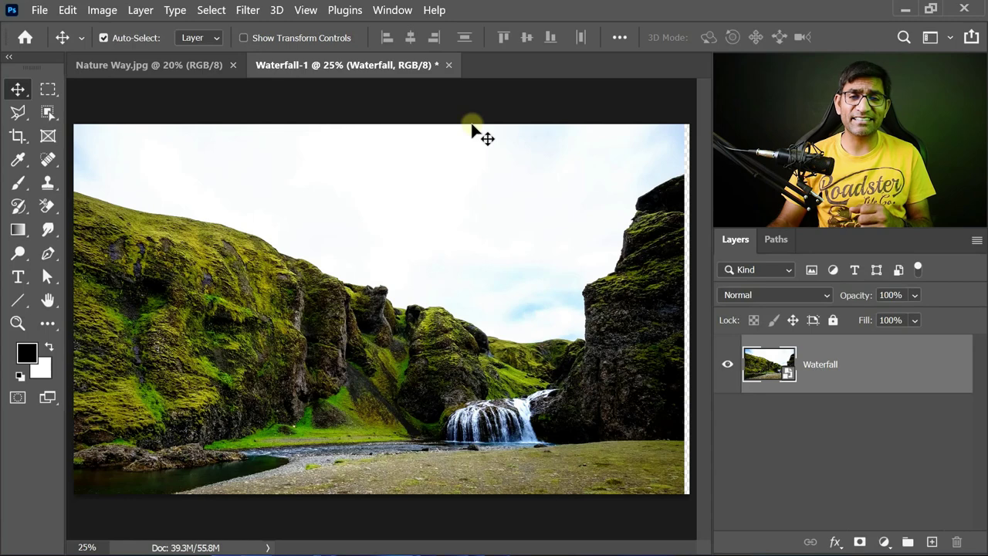
{"action": "left_click", "coordinate": [449, 64]}
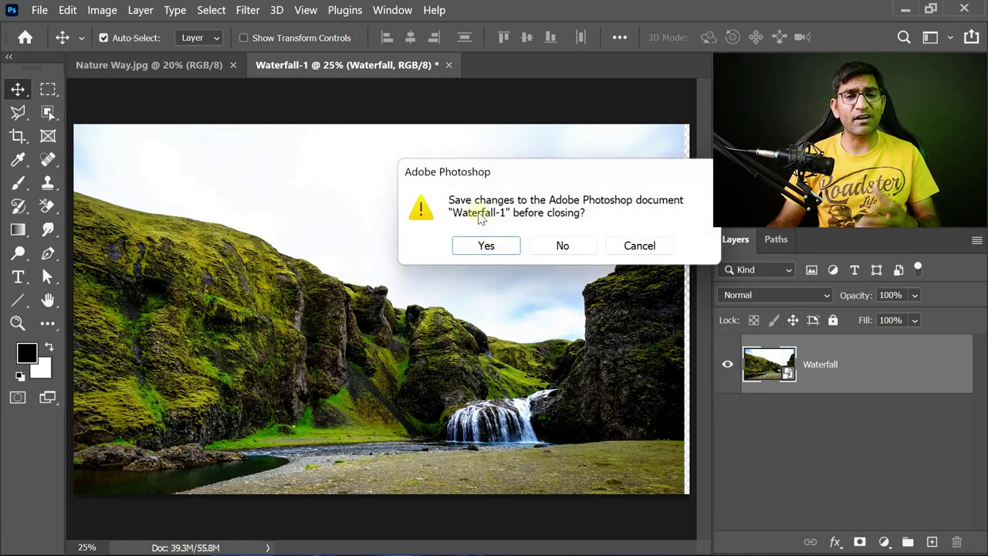
{"action": "left_click", "coordinate": [563, 246]}
{"action": "left_click", "coordinate": [43, 12]}
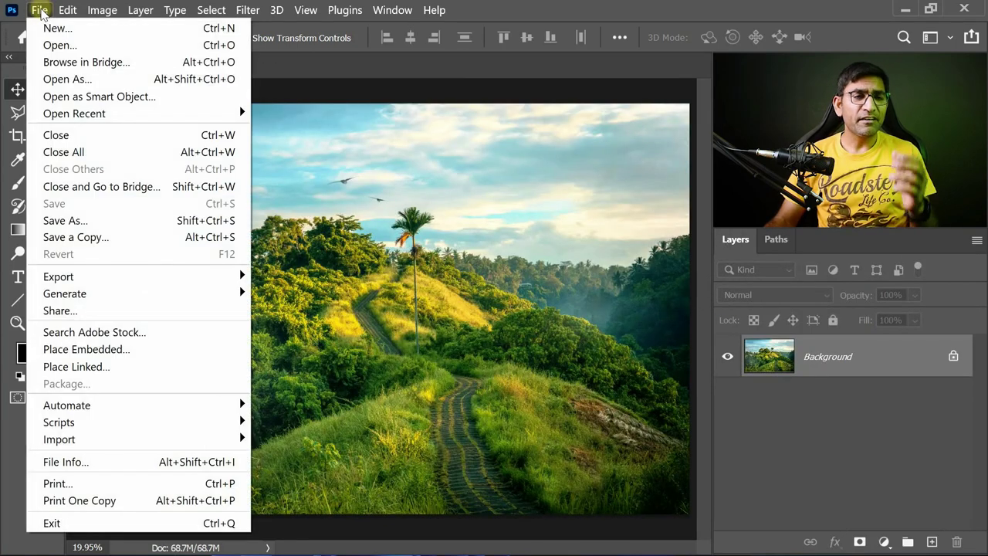
{"action": "mouse_move", "coordinate": [74, 114]}
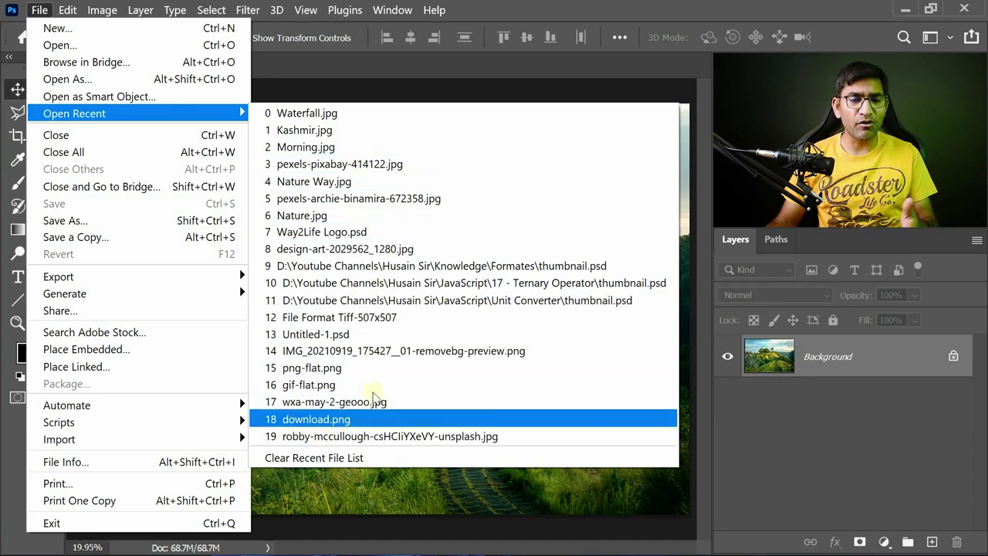
Open and close Nature.jpg from recent files, close Nature Way.jpg, then reopen Nature Way.jpg.
{"action": "left_click", "coordinate": [371, 221]}
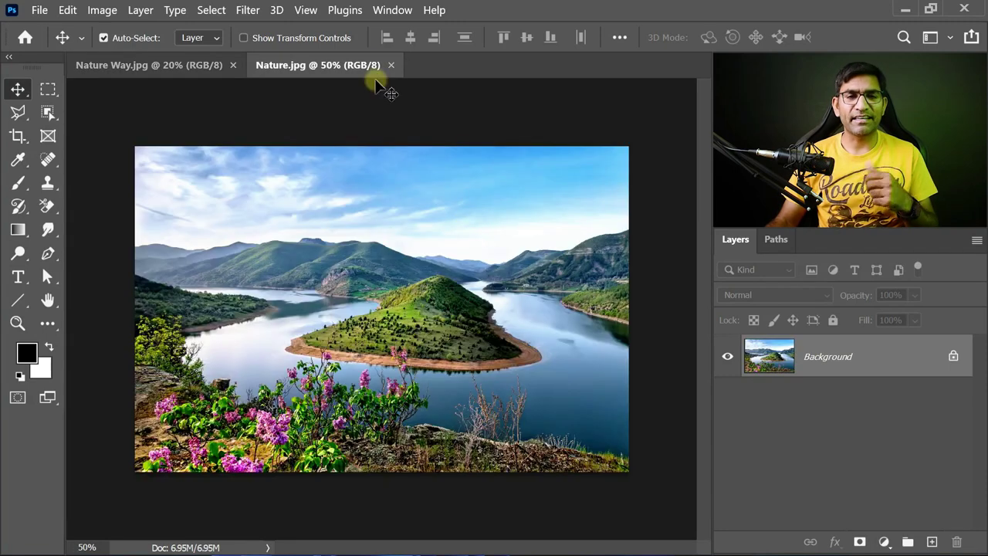
{"action": "left_click", "coordinate": [390, 65]}
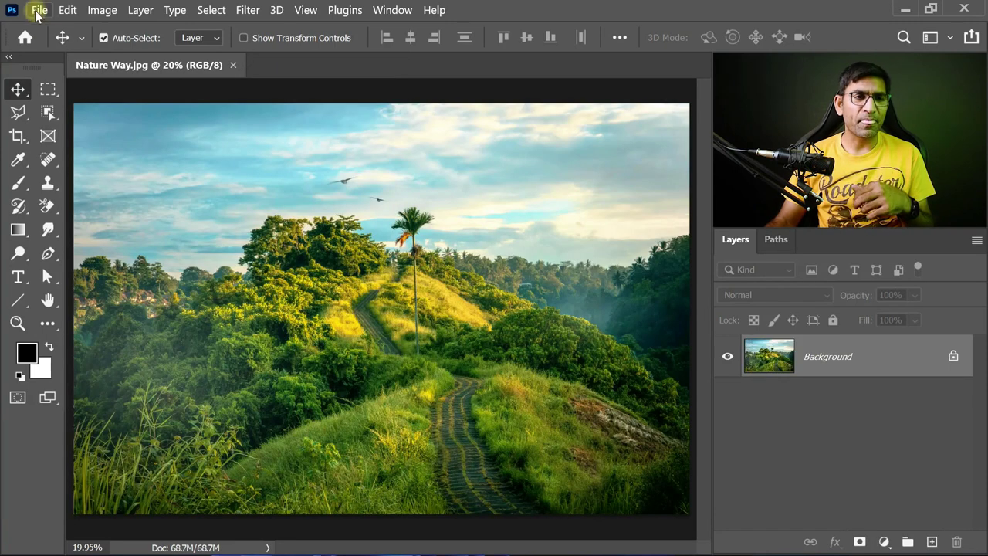
{"action": "left_click", "coordinate": [37, 10]}
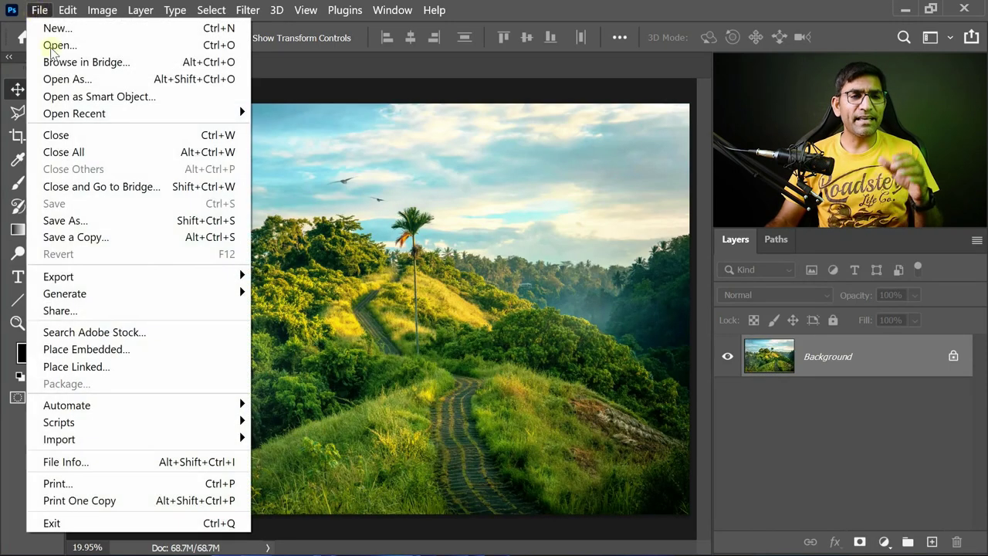
{"action": "left_click", "coordinate": [100, 143]}
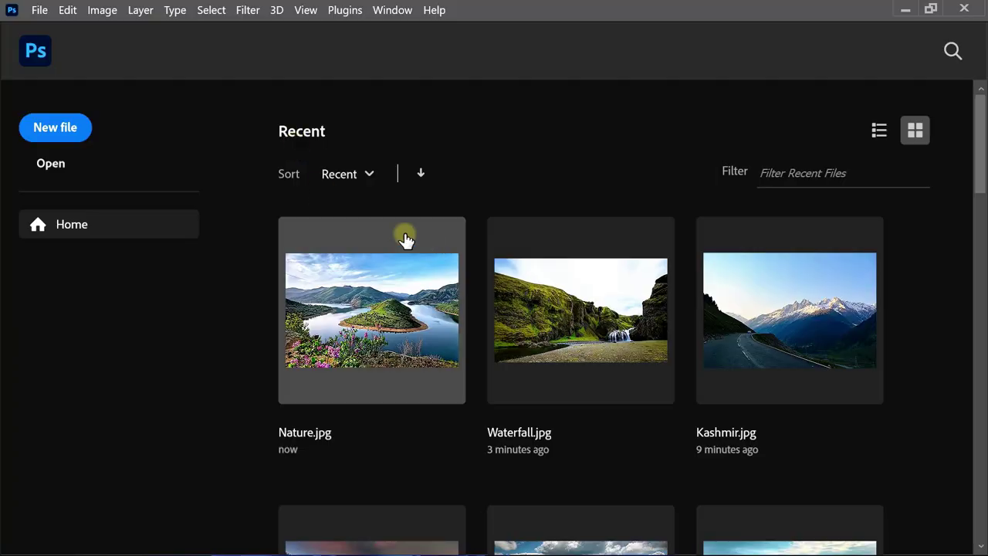
{"action": "left_click", "coordinate": [53, 163]}
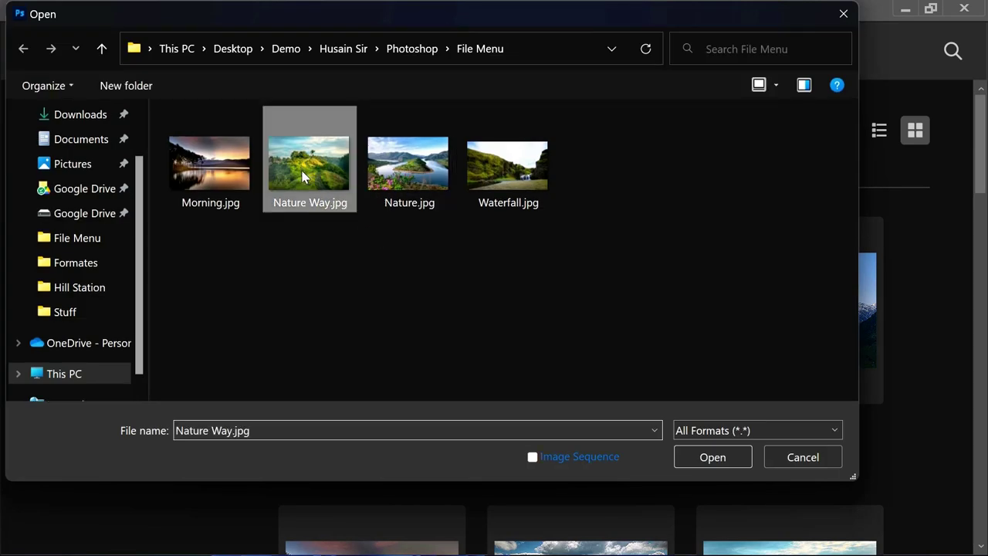
{"action": "double_click", "coordinate": [308, 166]}
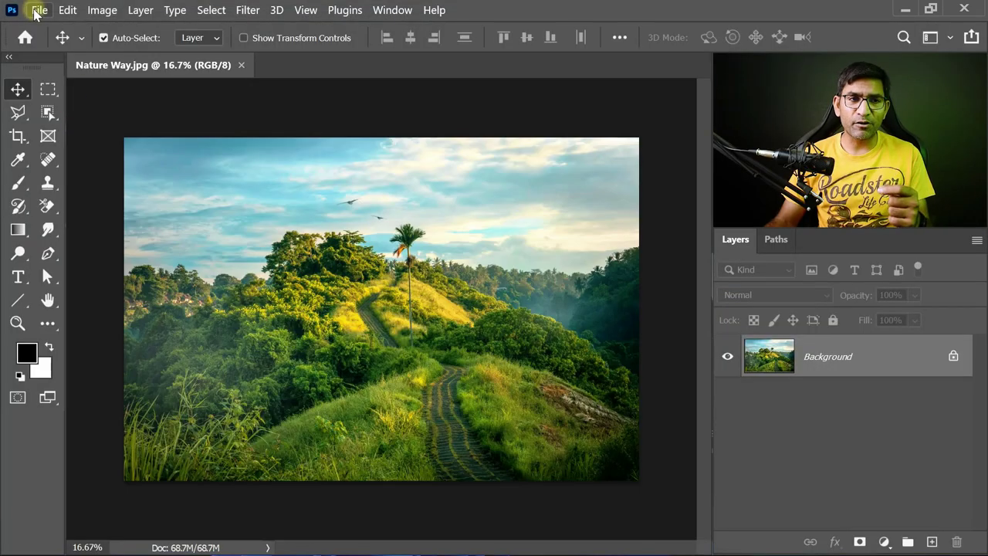
Open Morning.jpg, Nature.jpg and Waterfall.jpg together in a single Open selection.
{"action": "left_click", "coordinate": [40, 9]}
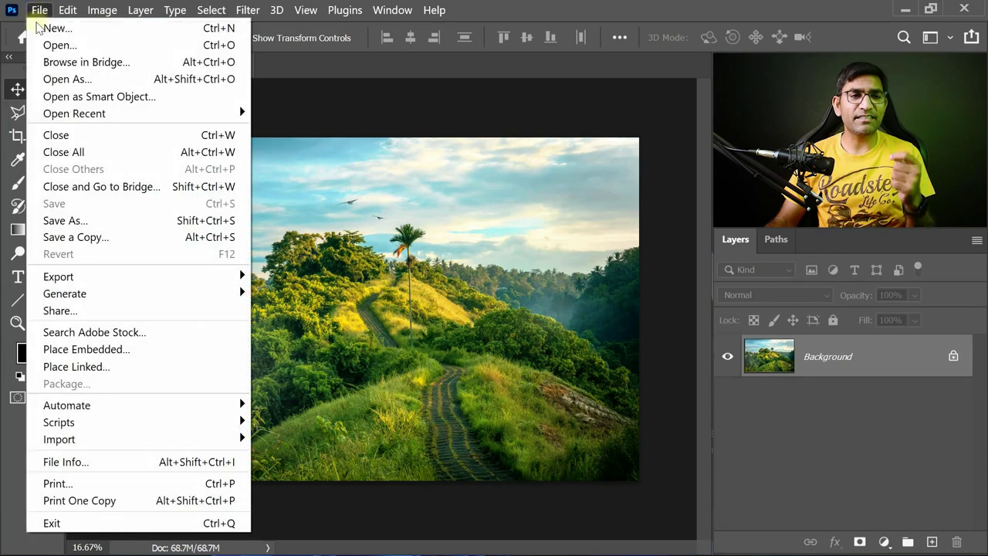
{"action": "left_click", "coordinate": [78, 45]}
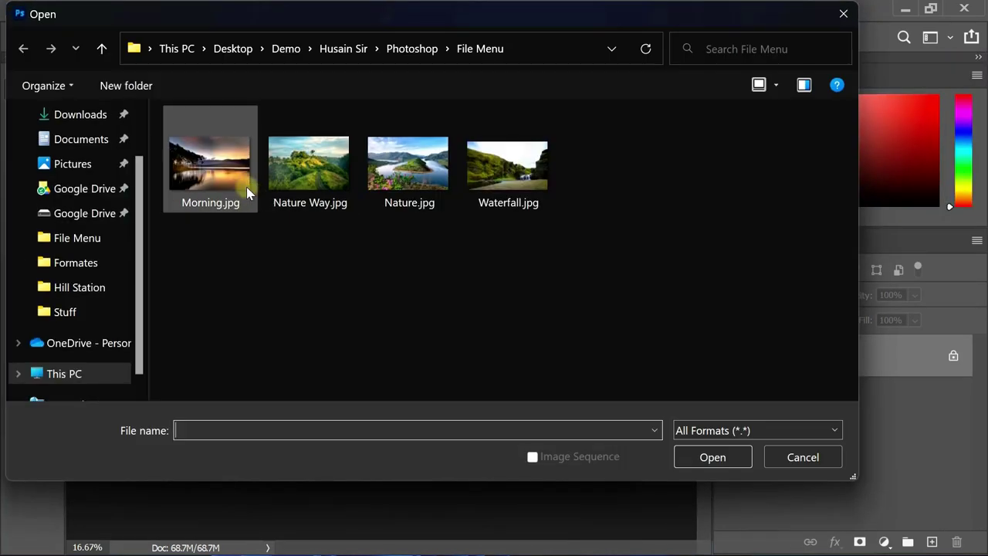
{"action": "left_click", "coordinate": [245, 193]}
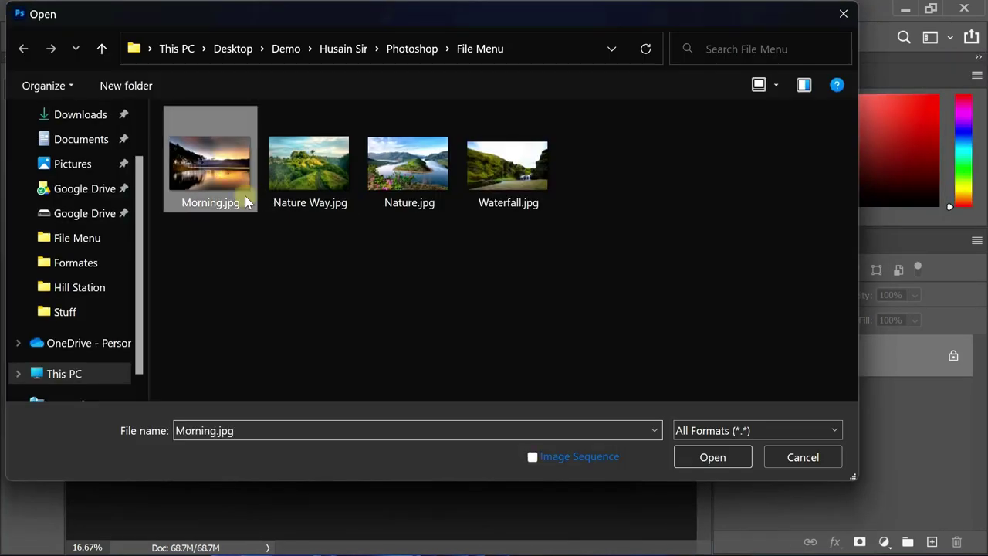
{"action": "left_click", "coordinate": [407, 194], "text": "ctrl"}
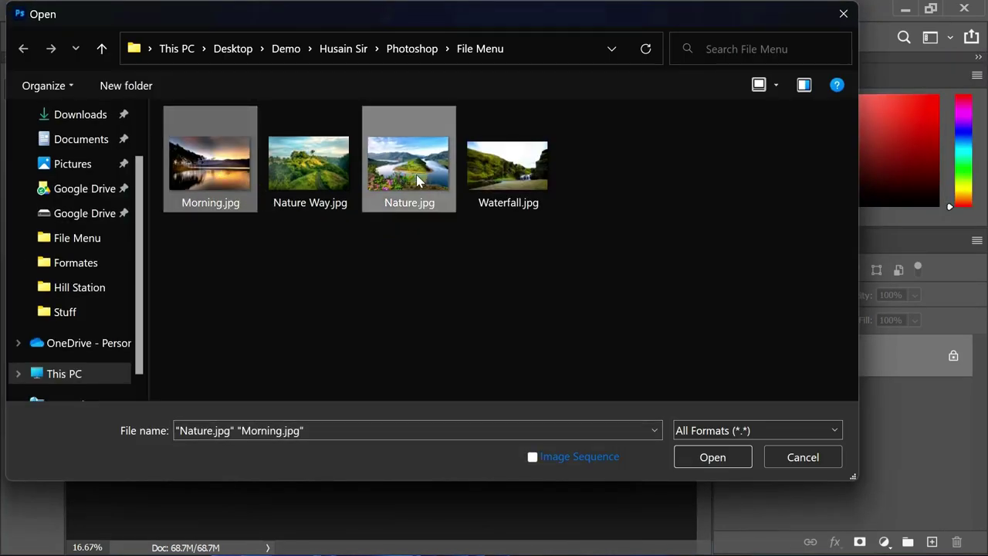
{"action": "left_click", "coordinate": [508, 179], "text": "ctrl"}
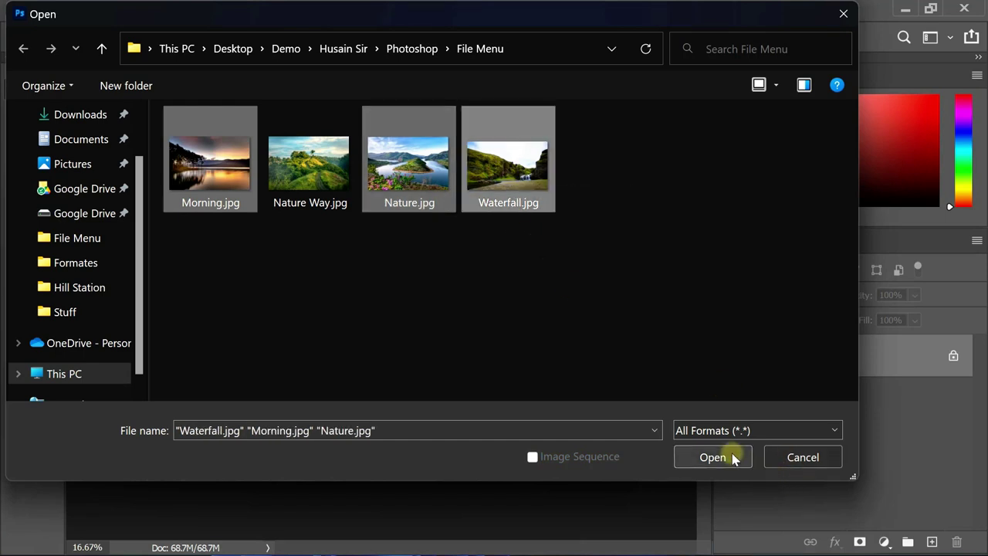
{"action": "left_click", "coordinate": [728, 457]}
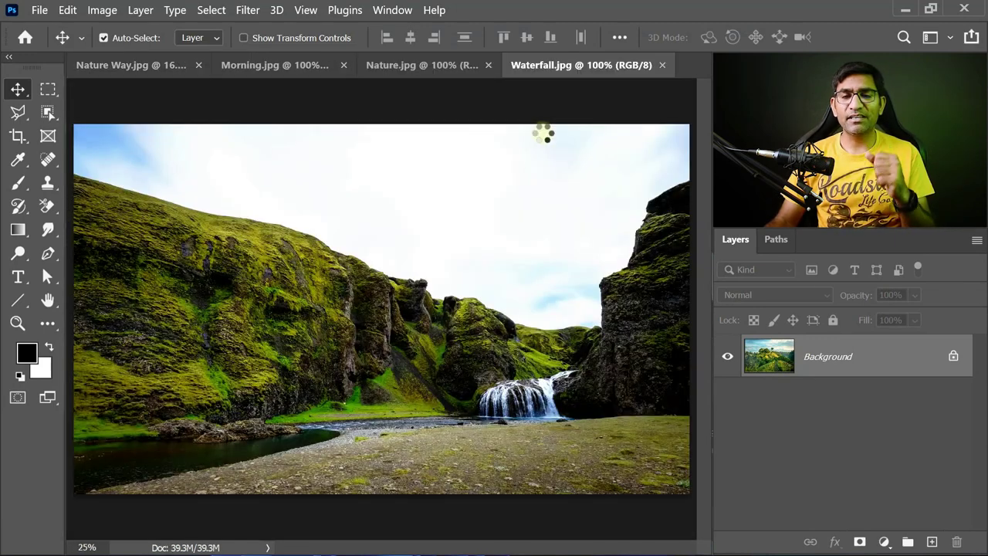
{"action": "left_click", "coordinate": [38, 9]}
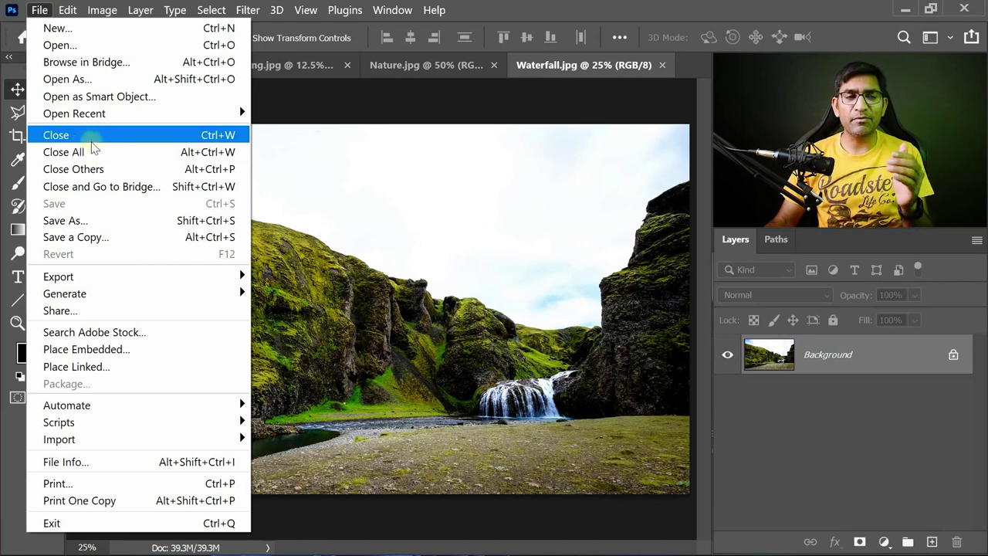
Close Waterfall.jpg, then close all remaining documents with File > Close All.
{"action": "left_click", "coordinate": [95, 136]}
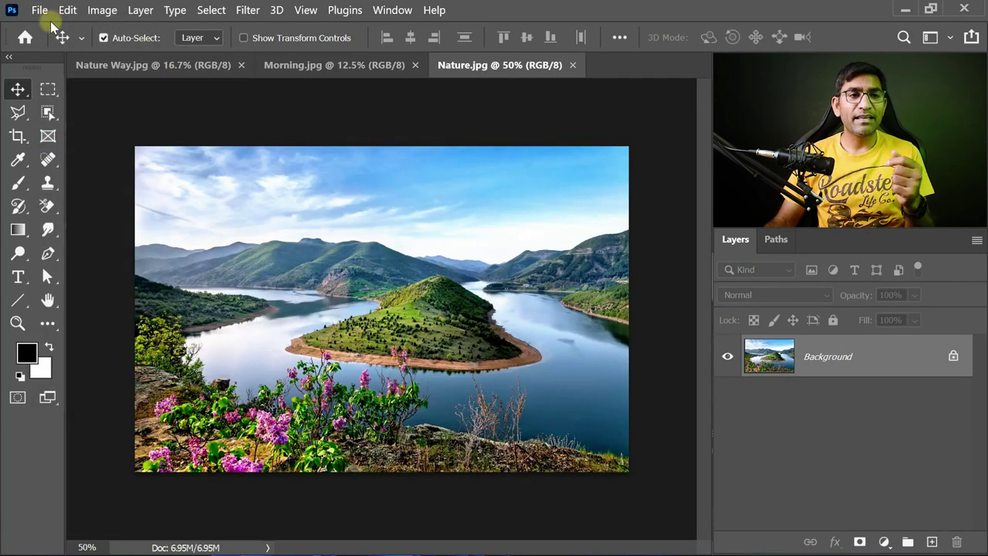
{"action": "left_click", "coordinate": [39, 9]}
{"action": "left_click", "coordinate": [84, 152]}
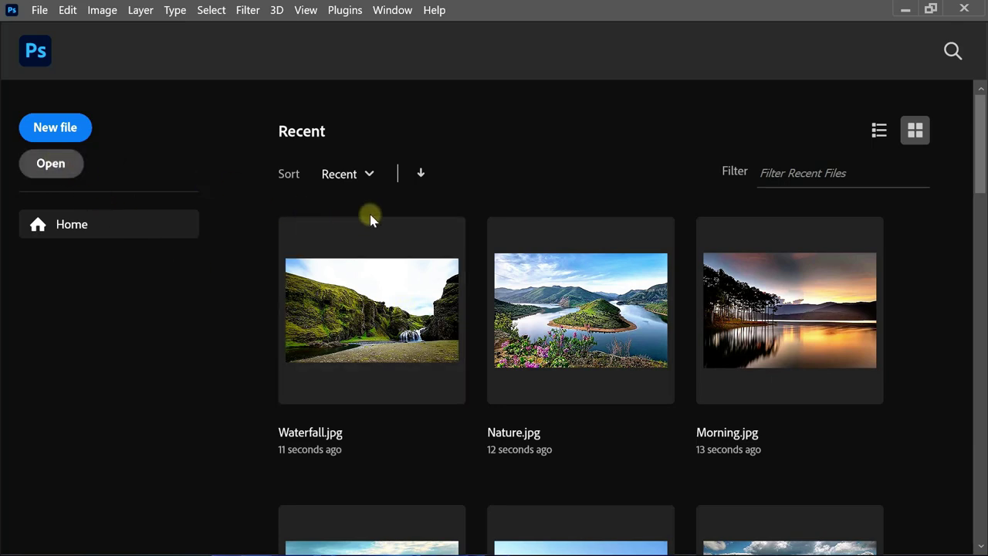
Open Morning, Nature Way, Nature and Waterfall .jpg together and bring Morning.jpg to the front.
{"action": "key", "text": "ctrl+o"}
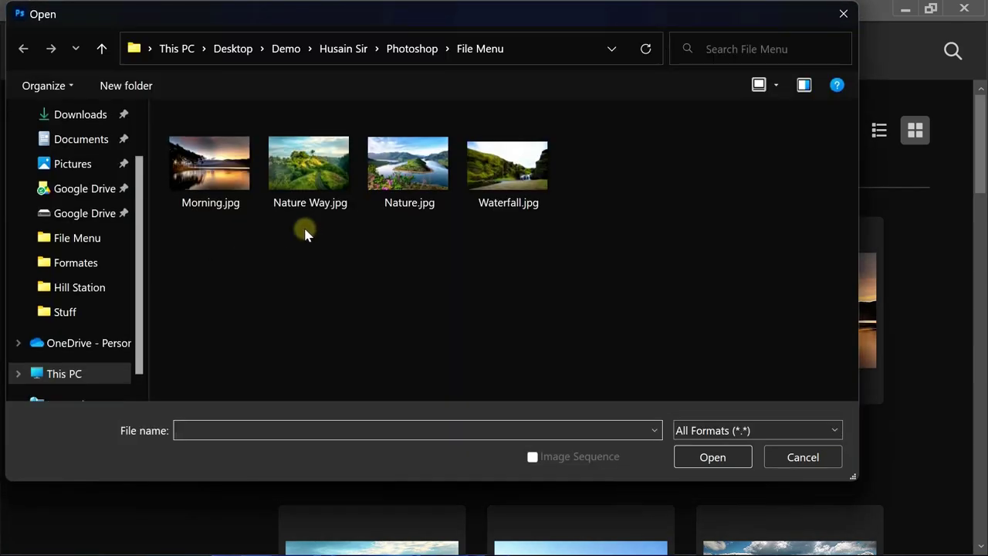
{"action": "left_click_drag", "start_coordinate": [204, 246], "coordinate": [544, 174]}
{"action": "left_click", "coordinate": [692, 456]}
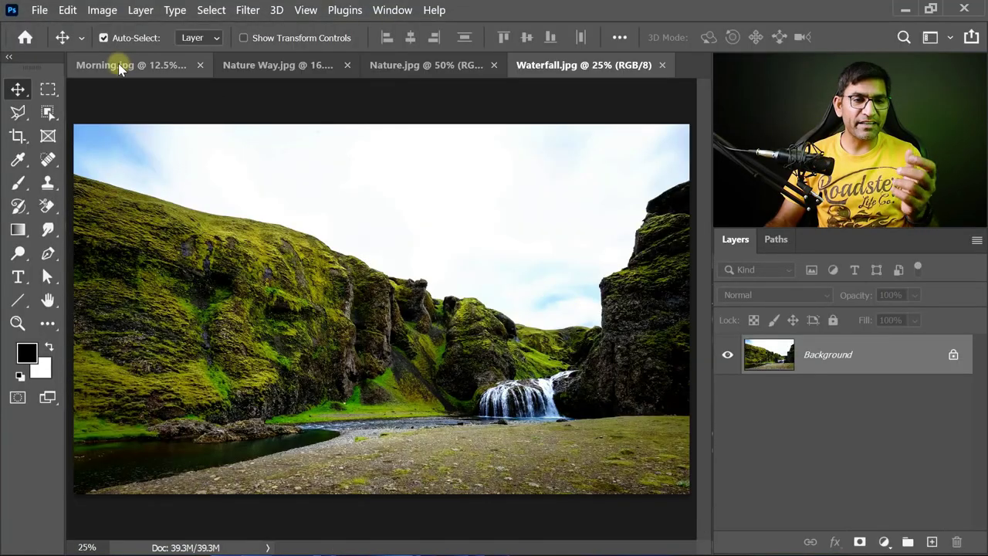
{"action": "left_click", "coordinate": [119, 67]}
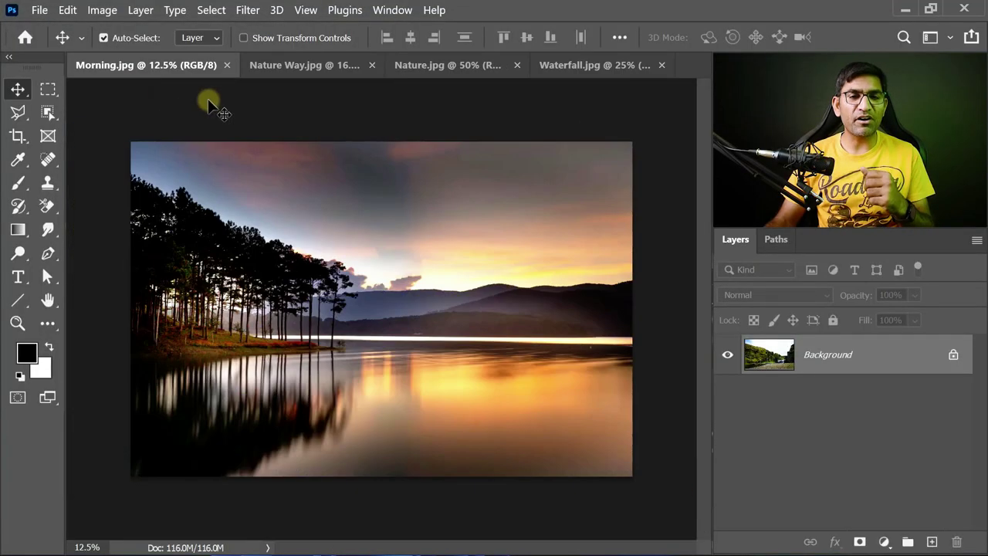
{"action": "left_click", "coordinate": [39, 10]}
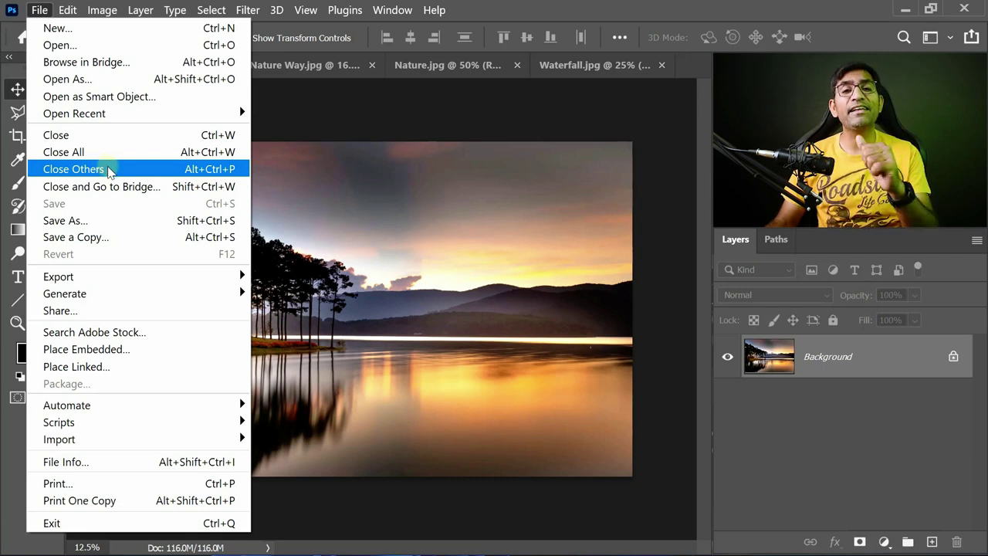
Close every document except Morning.jpg using File > Close Others.
{"action": "left_click", "coordinate": [109, 169]}
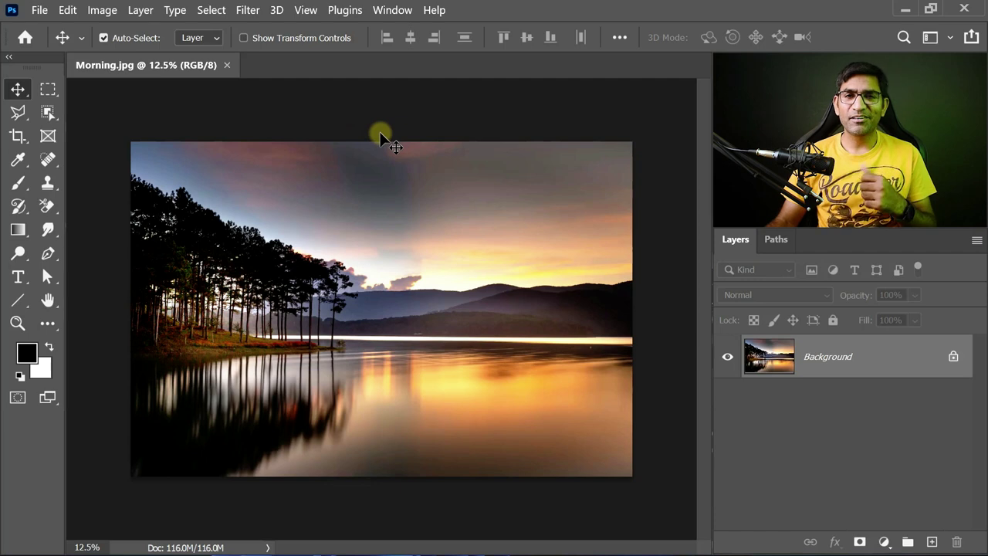
{"action": "left_click", "coordinate": [39, 10]}
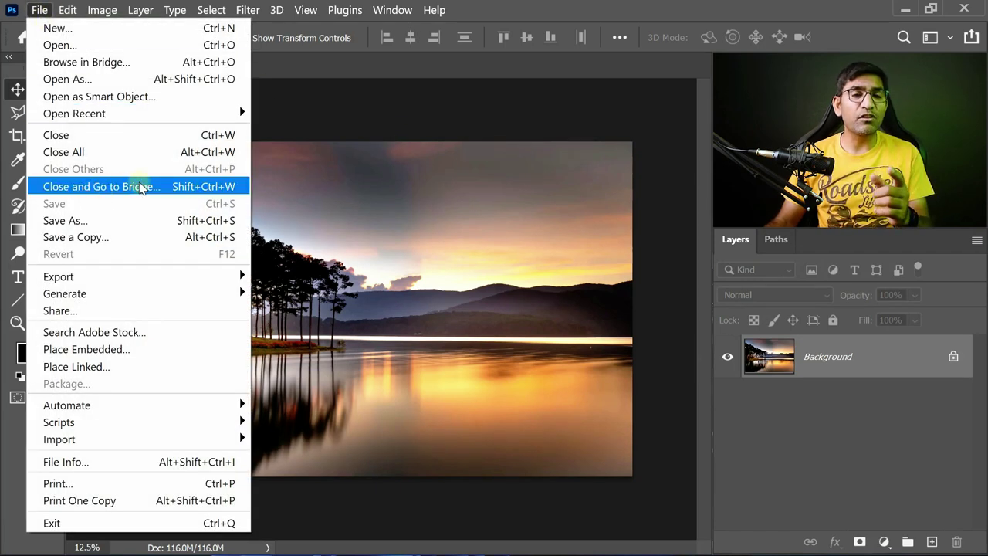
Close Morning.jpg via Close and Go to Bridge, then shut the Bridge window.
{"action": "left_click", "coordinate": [142, 186]}
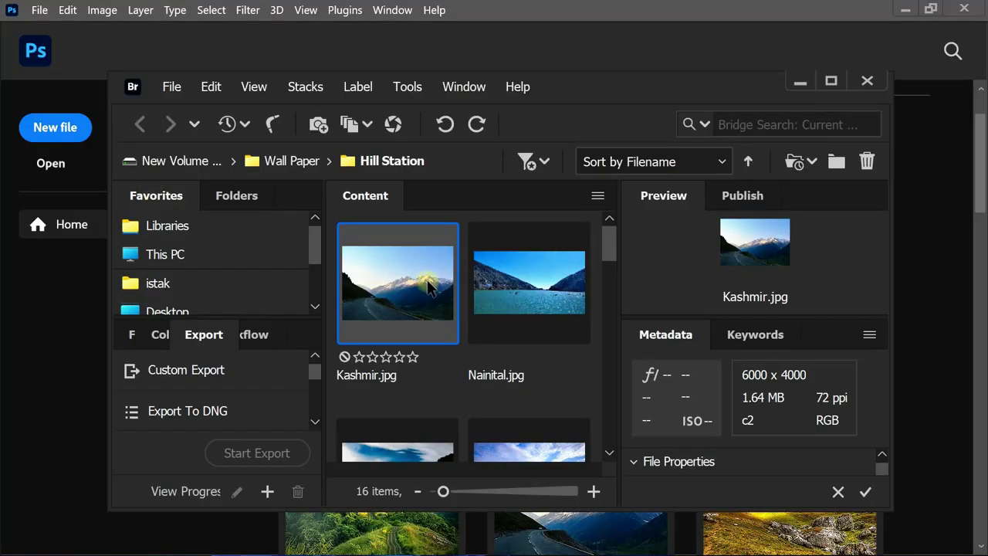
{"action": "left_click", "coordinate": [873, 86]}
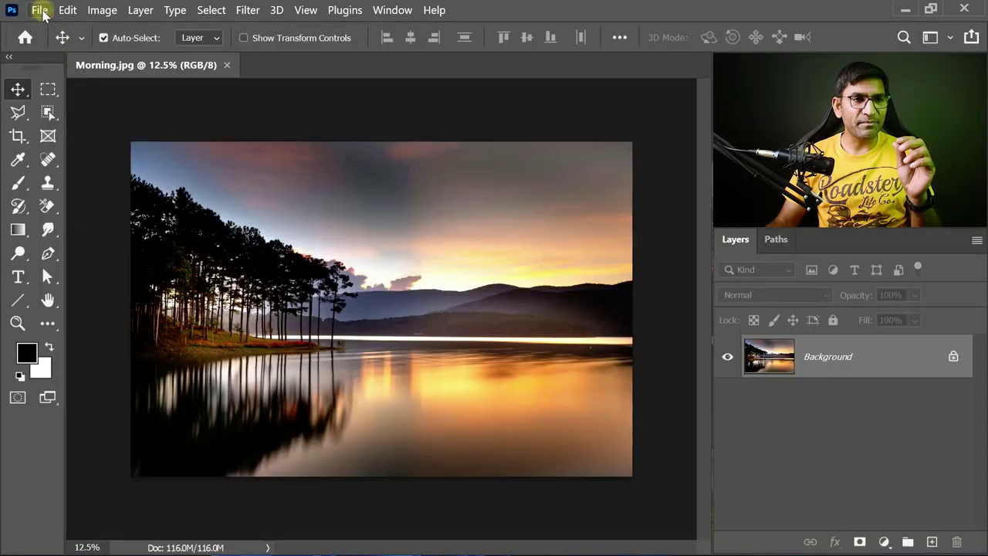
Reopen Morning.jpg from the Home screen's recent files.
{"action": "left_click", "coordinate": [39, 9]}
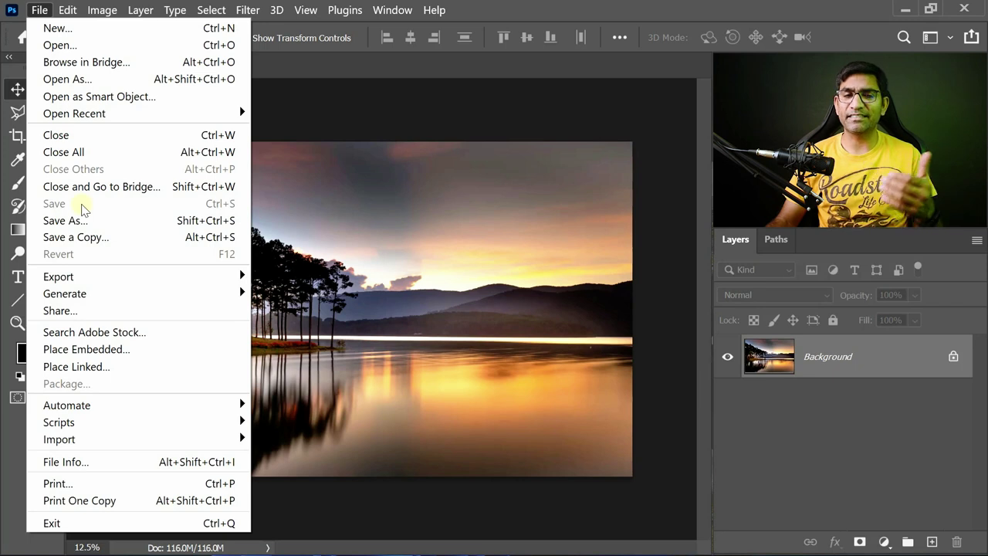
{"action": "left_click", "coordinate": [394, 82]}
Type 'Good Morning' on the photo and set its size to 400 pt.
{"action": "key", "text": "ctrl+0"}
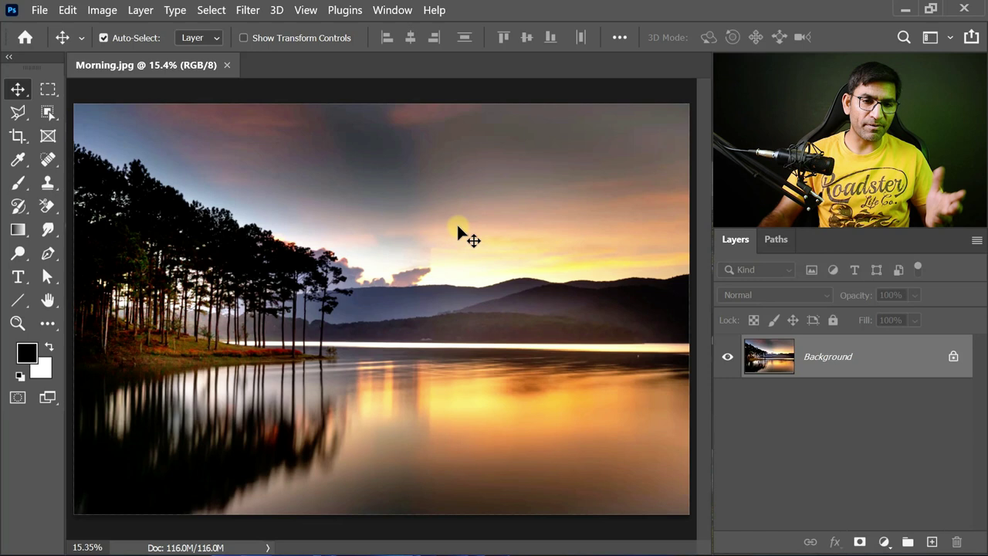
{"action": "left_click", "coordinate": [18, 277]}
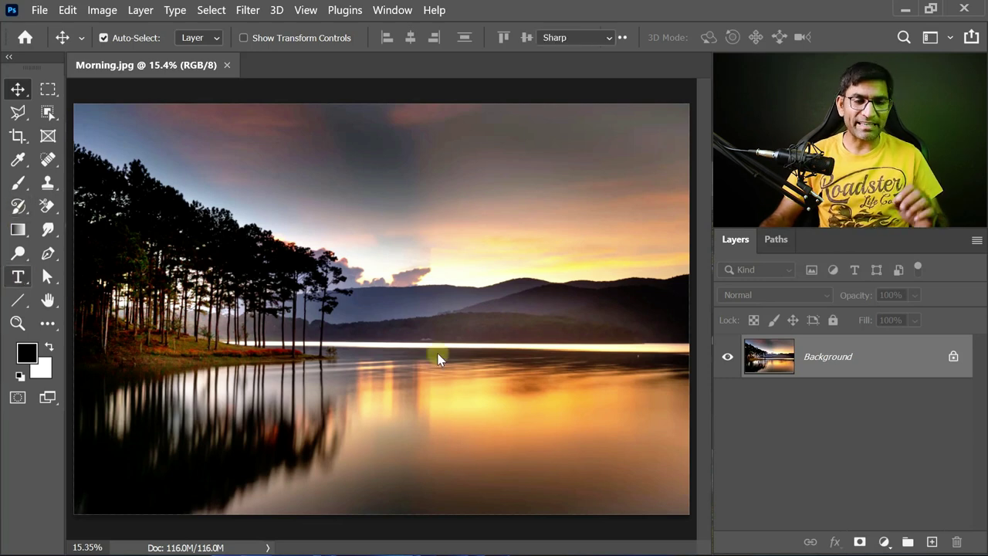
{"action": "left_click", "coordinate": [421, 390]}
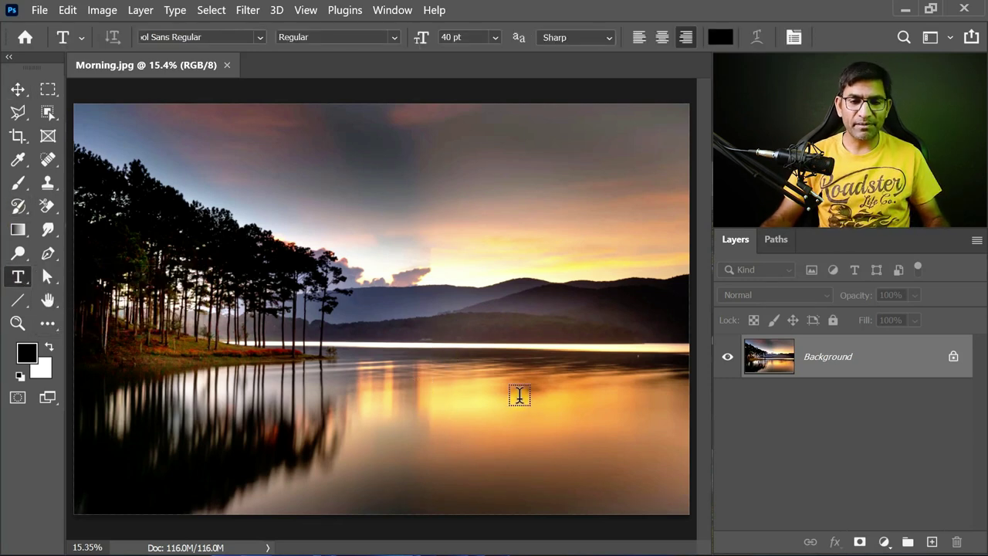
{"action": "type", "text": "Good Morning"}
{"action": "key", "text": "ctrl+a"}
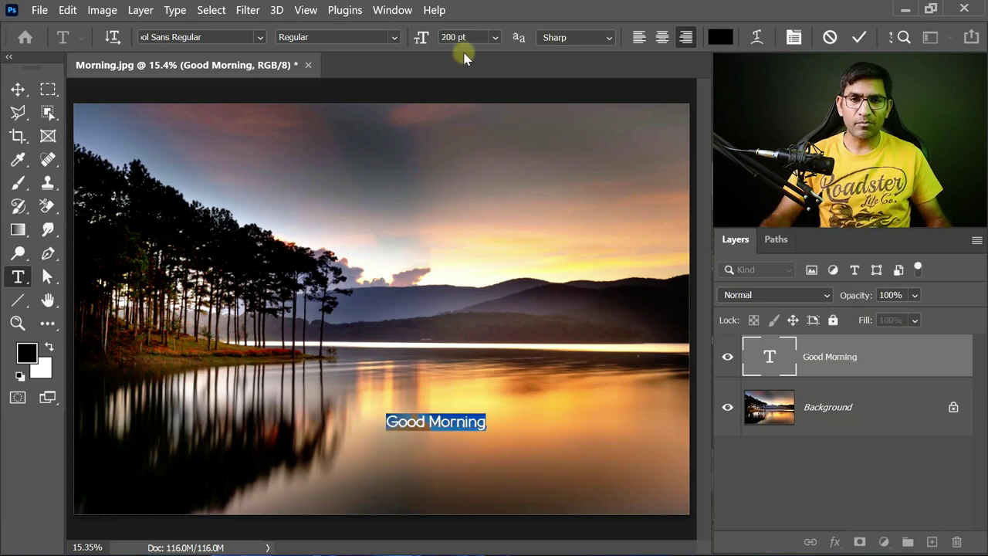
{"action": "type", "text": "400"}
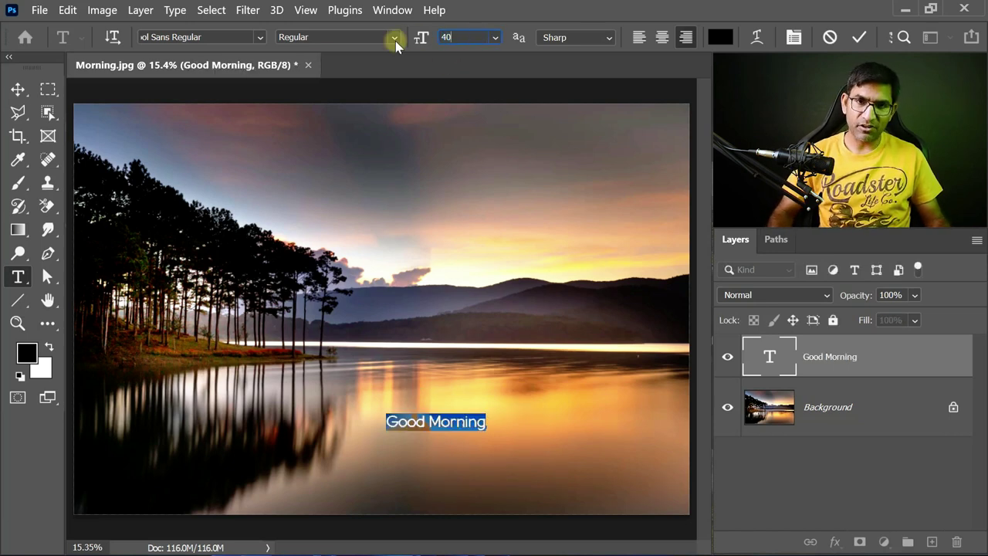
{"action": "key", "text": "Return"}
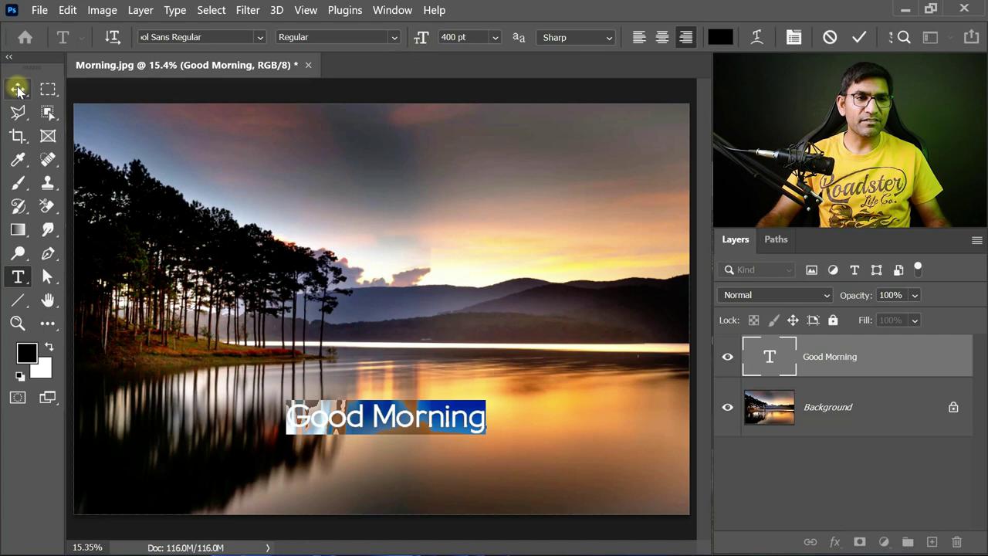
Move the 'Good Morning' title to the upper-right sky and colour it white (#ffffff).
{"action": "left_click", "coordinate": [18, 89]}
{"action": "mouse_move", "coordinate": [497, 407]}
{"action": "left_mouse_down"}
{"action": "mouse_move", "coordinate": [609, 158]}
{"action": "mouse_move", "coordinate": [626, 154]}
{"action": "left_mouse_up"}
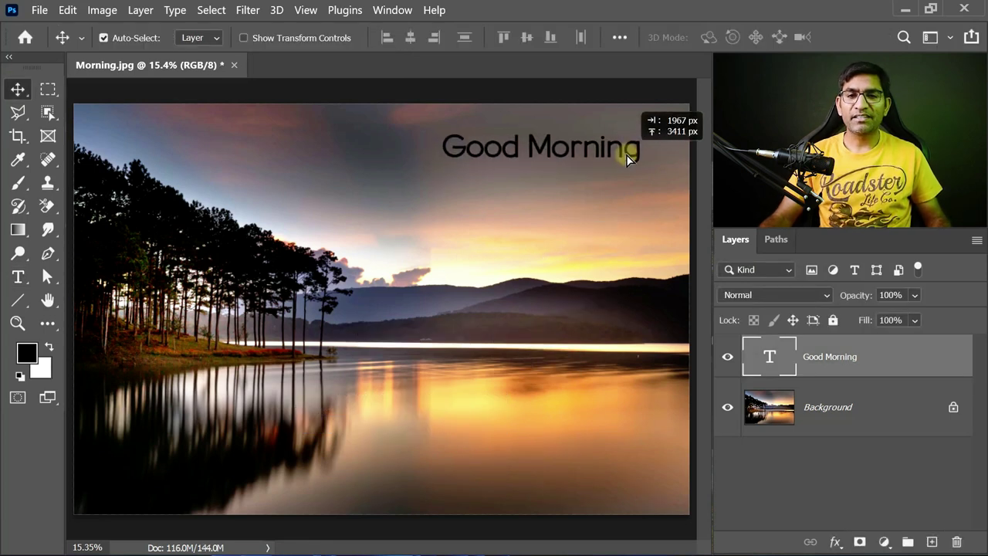
{"action": "left_click", "coordinate": [772, 359]}
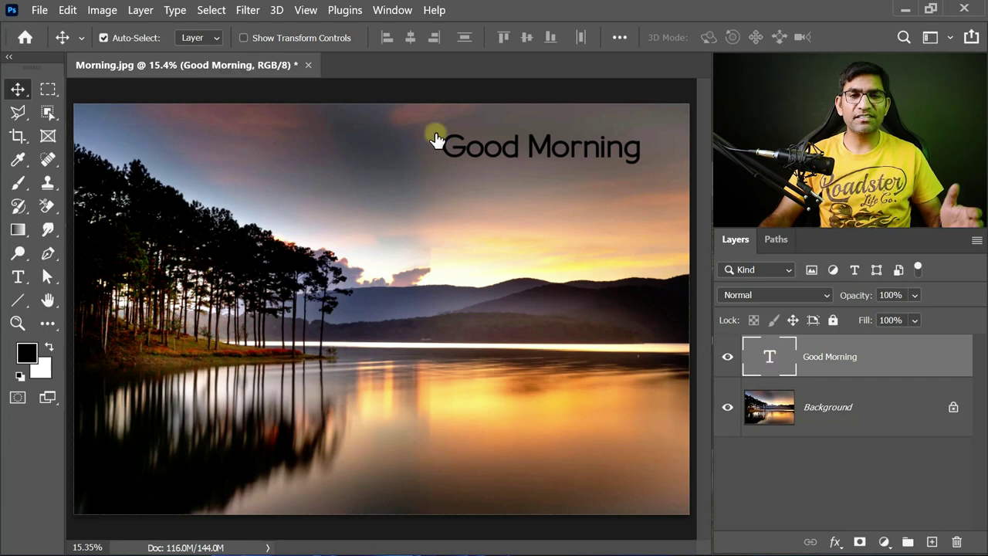
{"action": "double_click", "coordinate": [770, 357]}
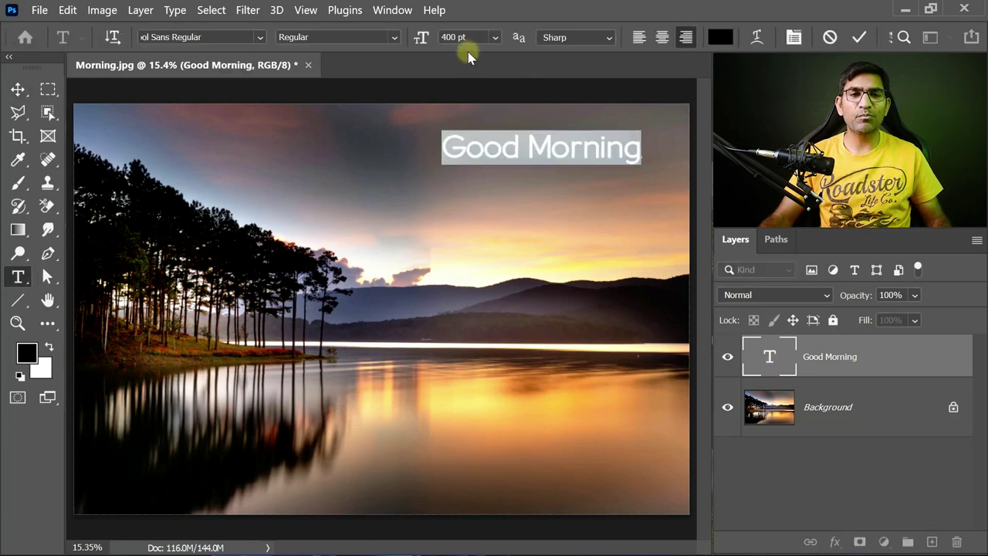
{"action": "left_click", "coordinate": [720, 37]}
{"action": "type", "text": "ffffff"}
{"action": "left_click", "coordinate": [627, 214]}
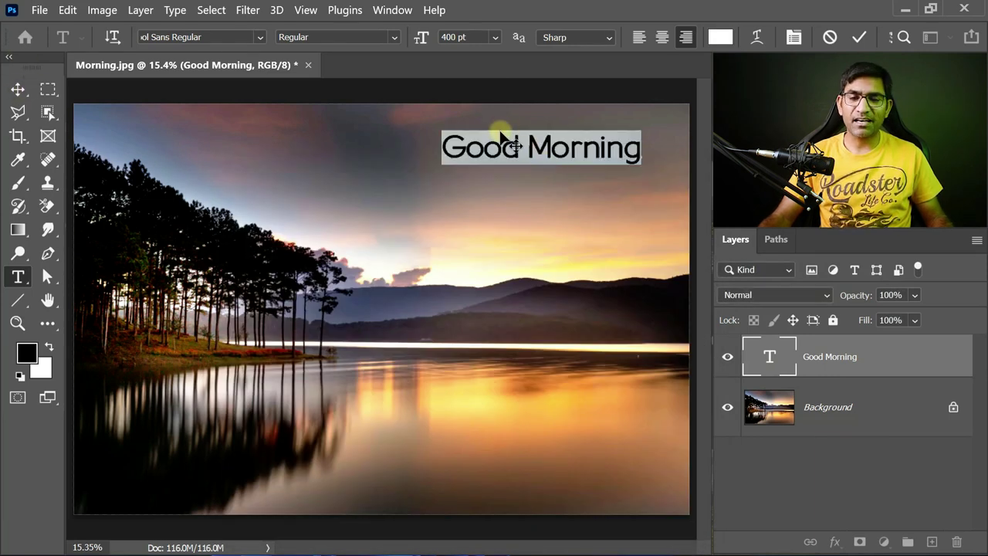
{"action": "left_click", "coordinate": [16, 87]}
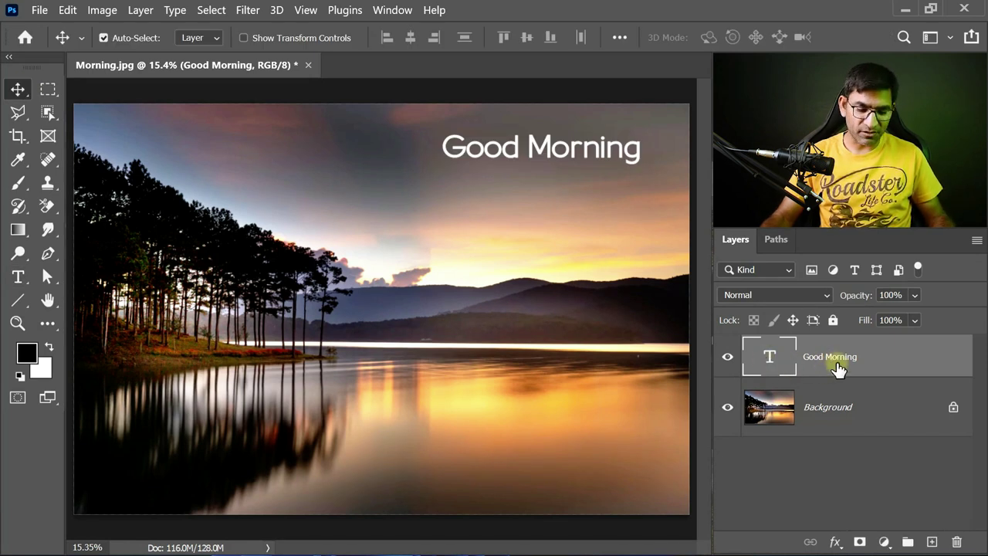
Duplicate the title as 'Wah Kya Najara Hai', nudge it below 'Good Morning', and size it 150 pt.
{"action": "key", "text": "ctrl+j"}
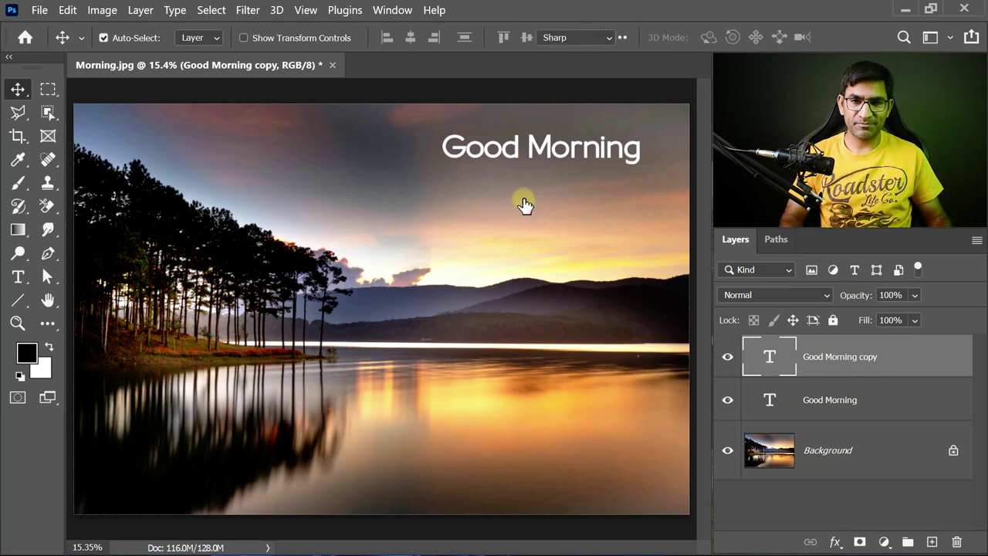
{"action": "key", "text": "Return"}
{"action": "type", "text": "Wah Kya Najara Hai"}
{"action": "key", "text": "ctrl+Return"}
{"action": "key", "text": "shift+Down"}
{"action": "key", "text": "shift+Down"}
{"action": "key", "text": "shift+Down"}
{"action": "key", "text": "shift+Down"}
{"action": "key", "text": "shift+Down"}
{"action": "key", "text": "shift+Down"}
{"action": "key", "text": "shift+Down"}
{"action": "key", "text": "shift+Down"}
{"action": "key", "text": "shift+Down"}
{"action": "key", "text": "shift+Down"}
{"action": "key", "text": "shift+Down"}
{"action": "key", "text": "shift+Down"}
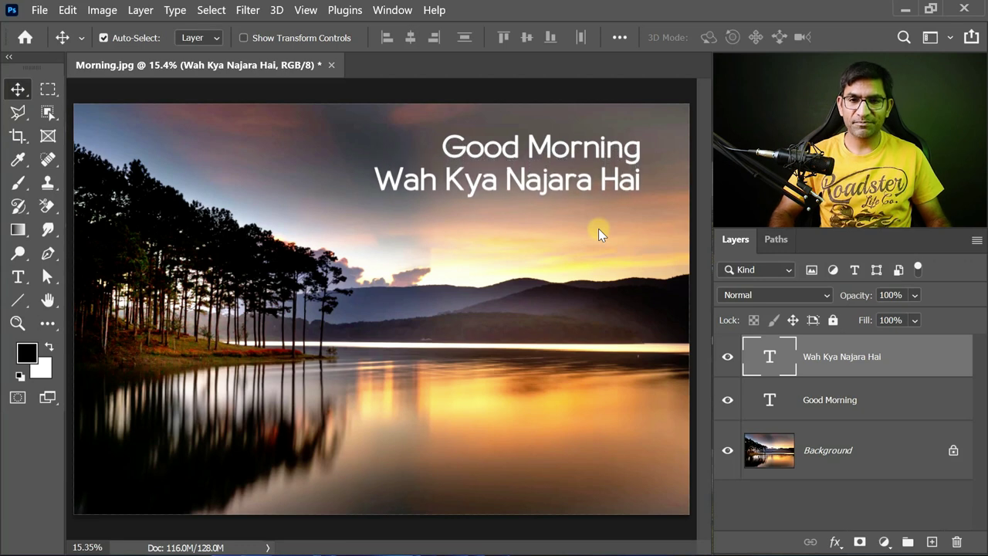
{"action": "double_click", "coordinate": [556, 182]}
{"action": "left_click", "coordinate": [463, 37]}
{"action": "type", "text": "150"}
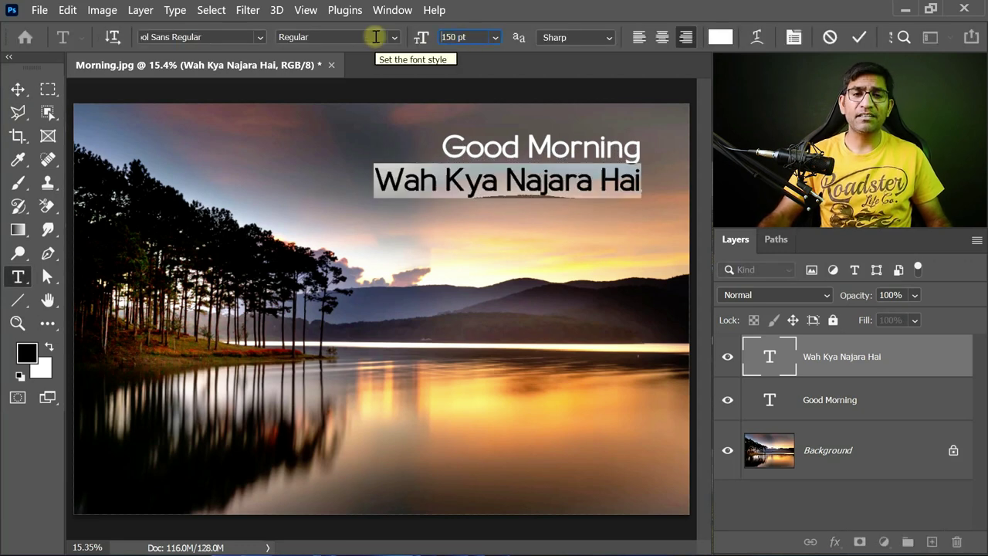
{"action": "key", "text": "Return"}
{"action": "key", "text": "ctrl+Return"}
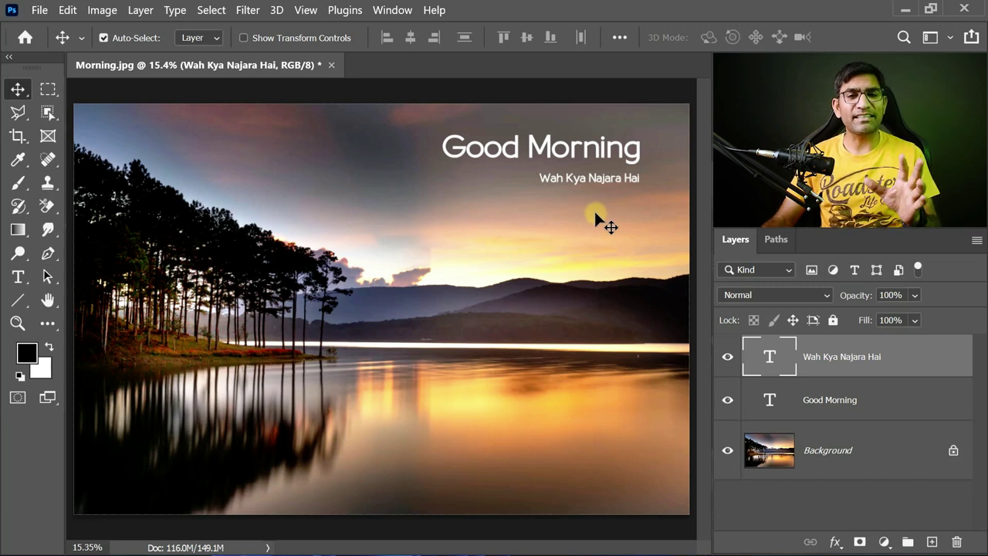
Save the image as Morning.psd, keeping Maximize Compatibility on in Photoshop Format Options.
{"action": "left_click", "coordinate": [38, 10]}
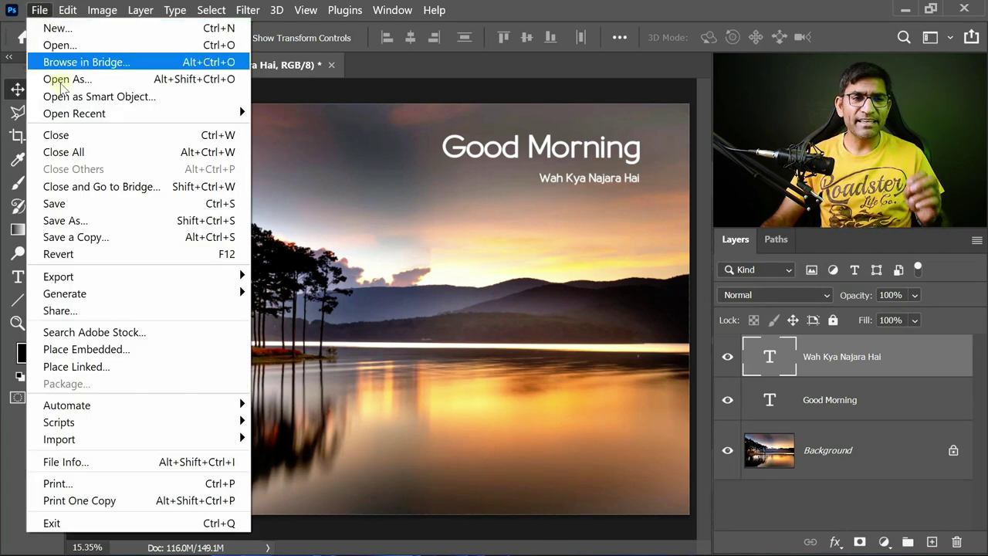
{"action": "left_click", "coordinate": [71, 207]}
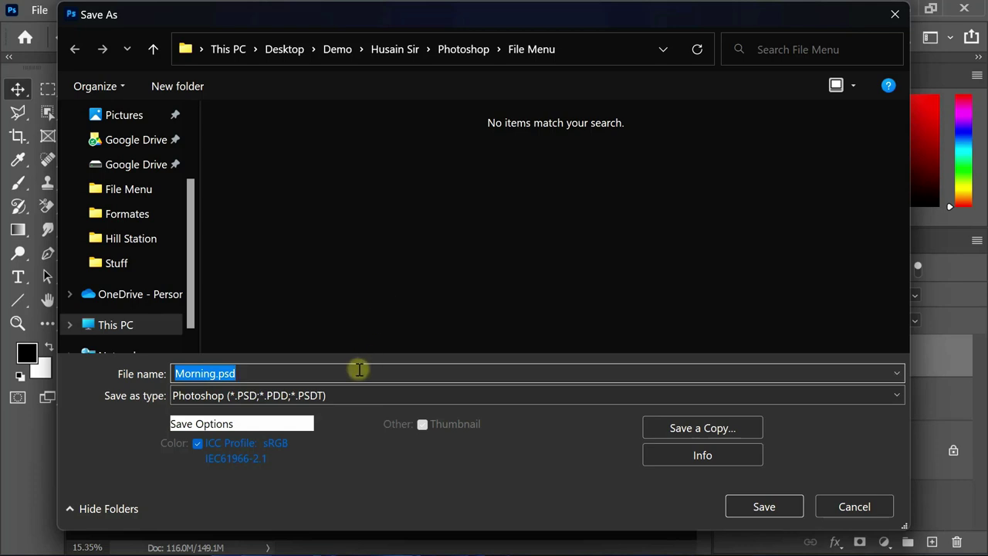
{"action": "left_click", "coordinate": [850, 508]}
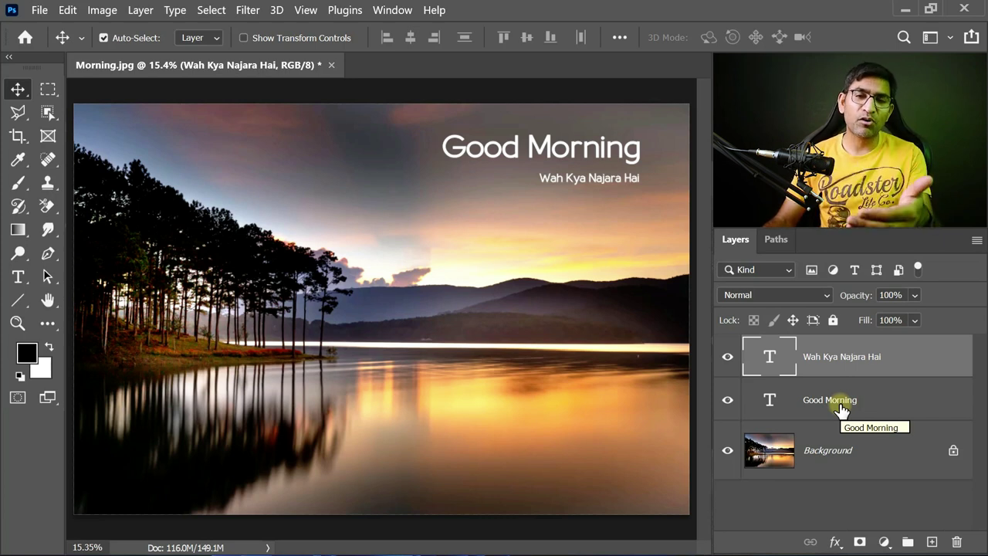
{"action": "left_click", "coordinate": [38, 10]}
{"action": "left_click", "coordinate": [66, 203]}
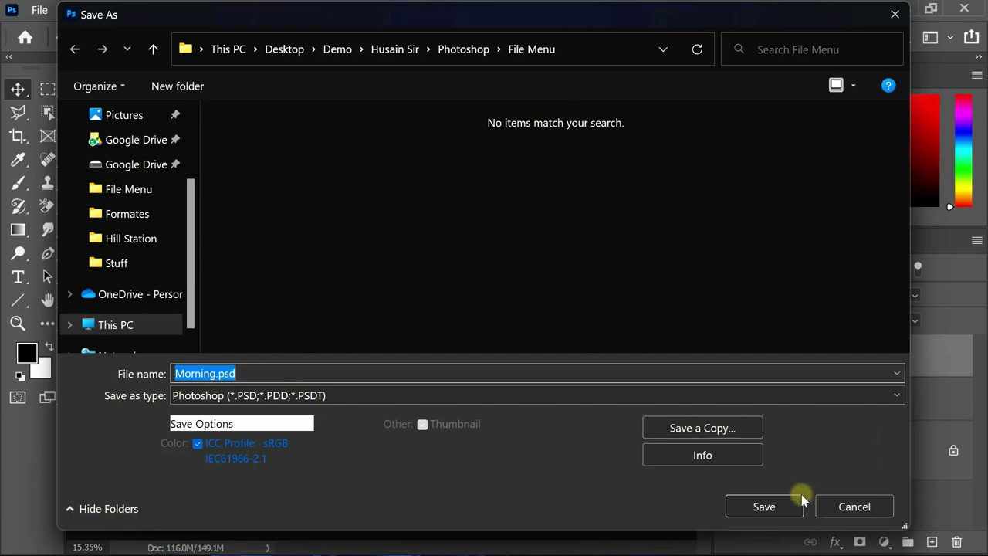
{"action": "left_click", "coordinate": [761, 506]}
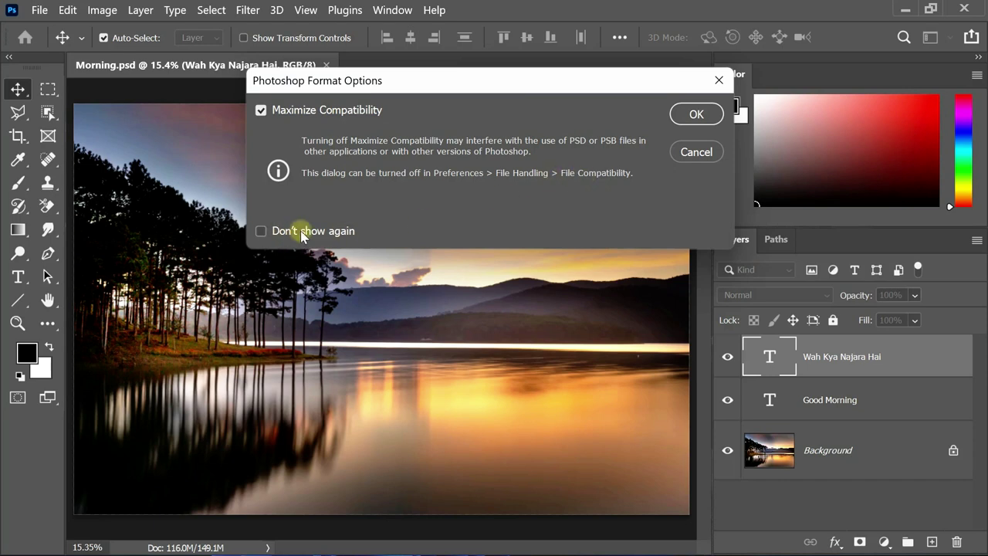
{"action": "left_click", "coordinate": [697, 116]}
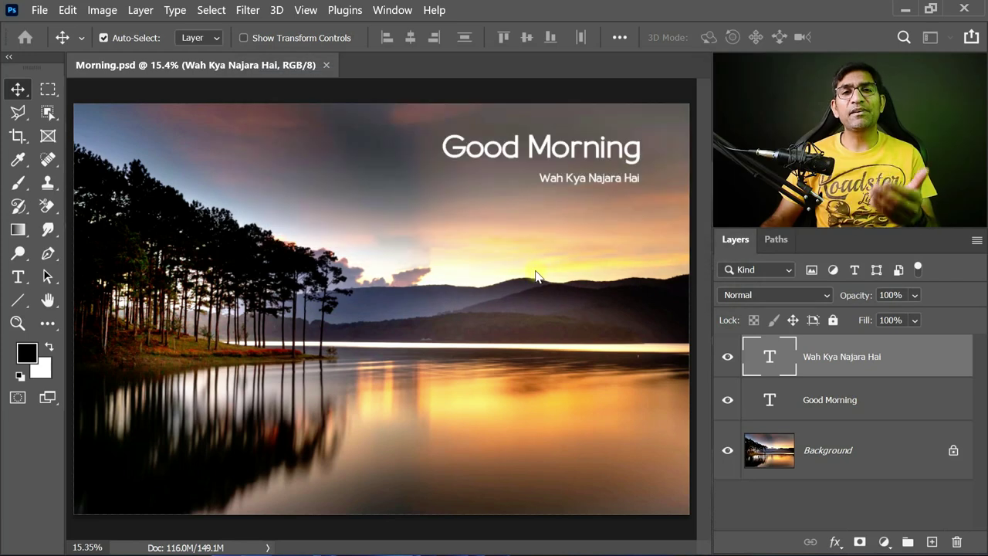
Close Morning.psd and reopen it from the File Menu folder via the Open dialog.
{"action": "left_click", "coordinate": [327, 66]}
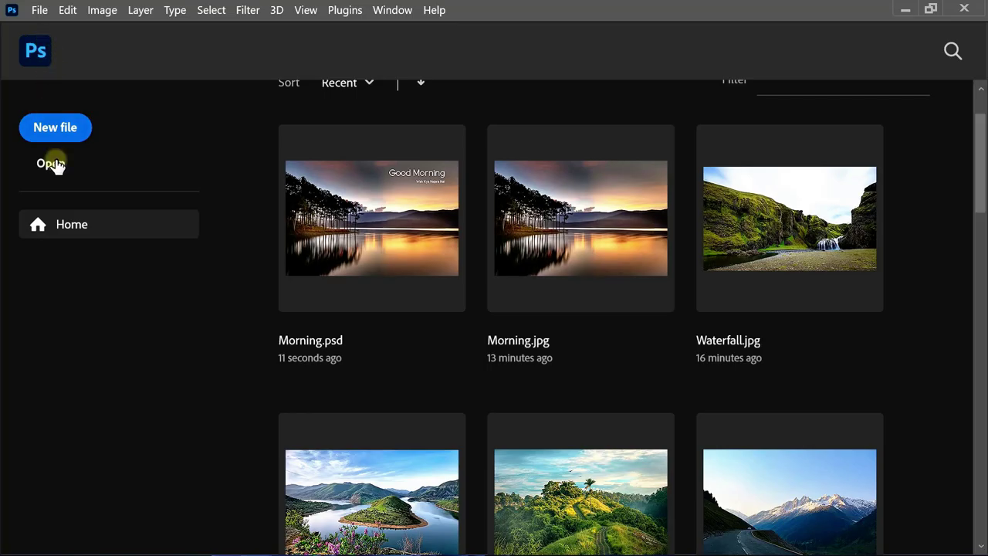
{"action": "left_click", "coordinate": [60, 158]}
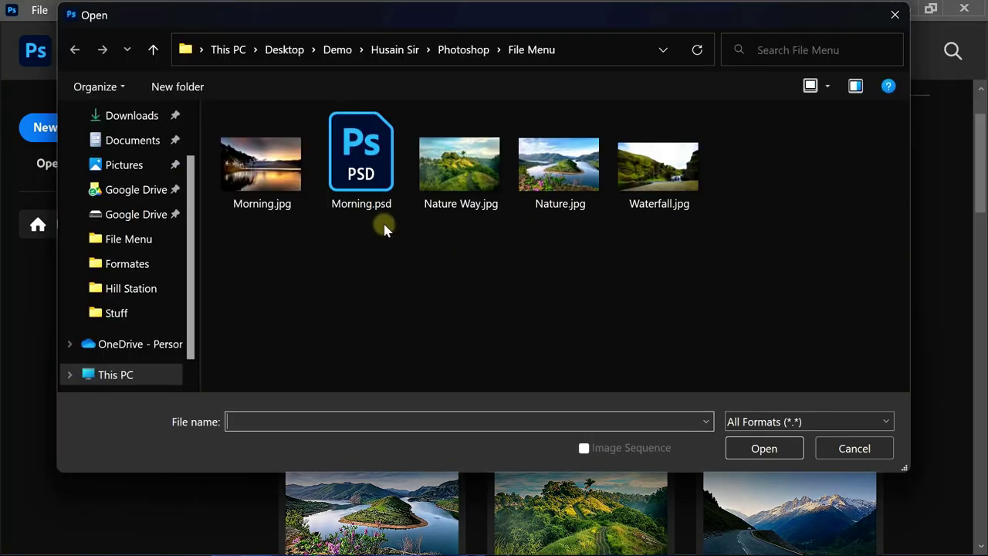
{"action": "mouse_move", "coordinate": [361, 160]}
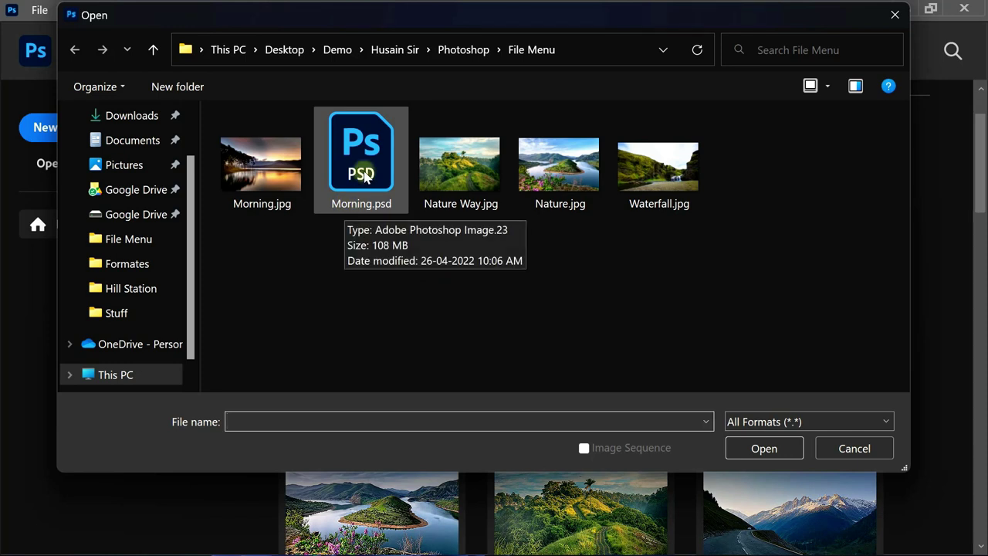
{"action": "left_click", "coordinate": [366, 176]}
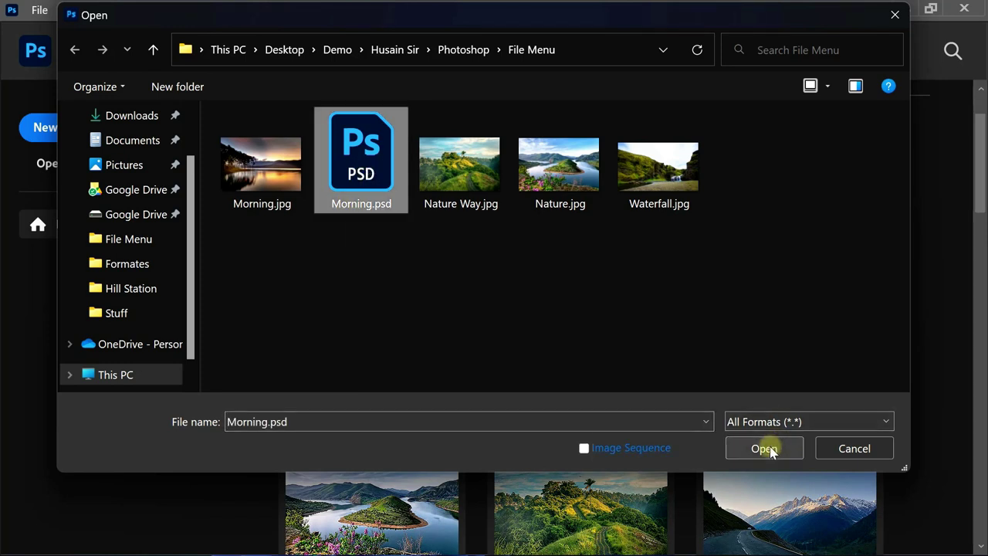
{"action": "left_click", "coordinate": [765, 447]}
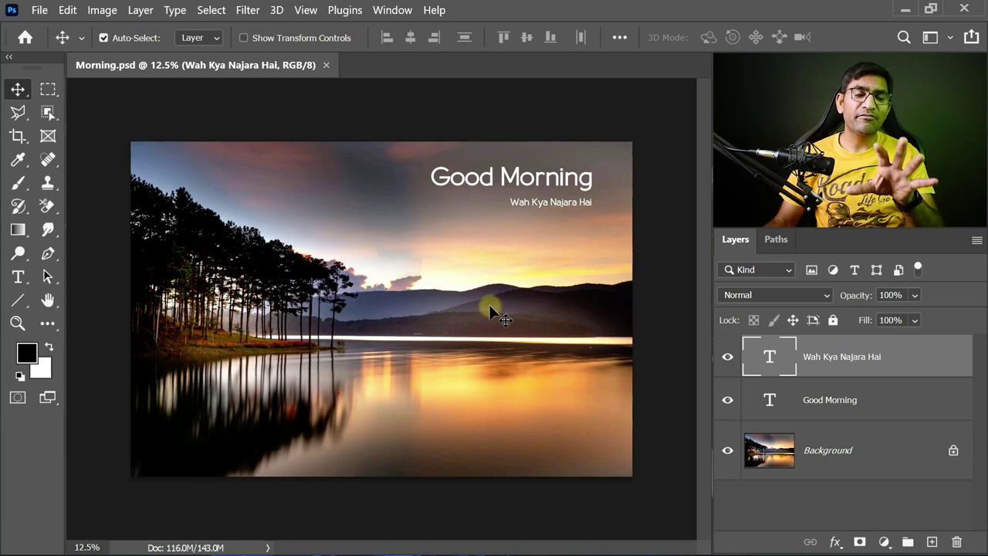
Select the 'Wah Kya Najara Hai' layer and drag the subtitle slightly lower.
{"action": "left_click", "coordinate": [388, 158]}
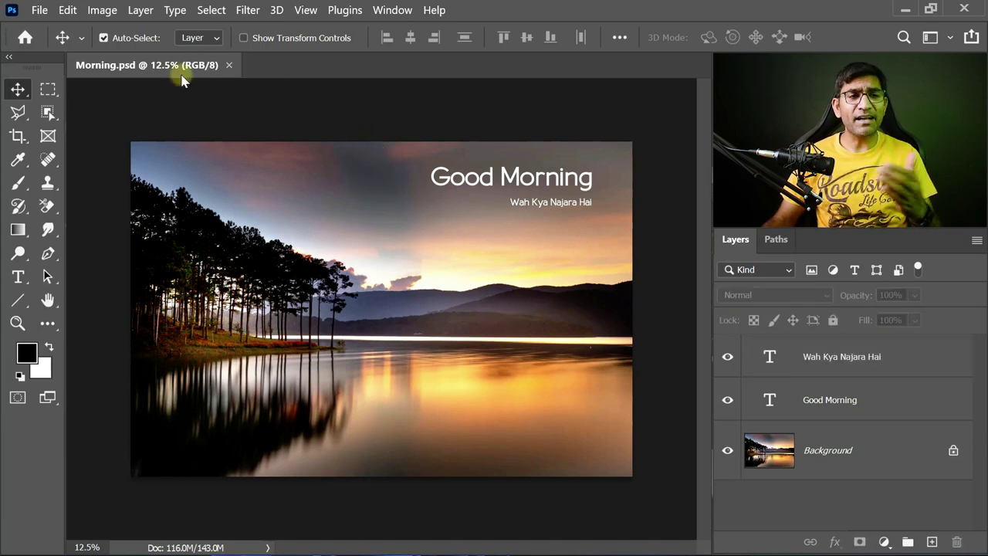
{"action": "left_click", "coordinate": [38, 9]}
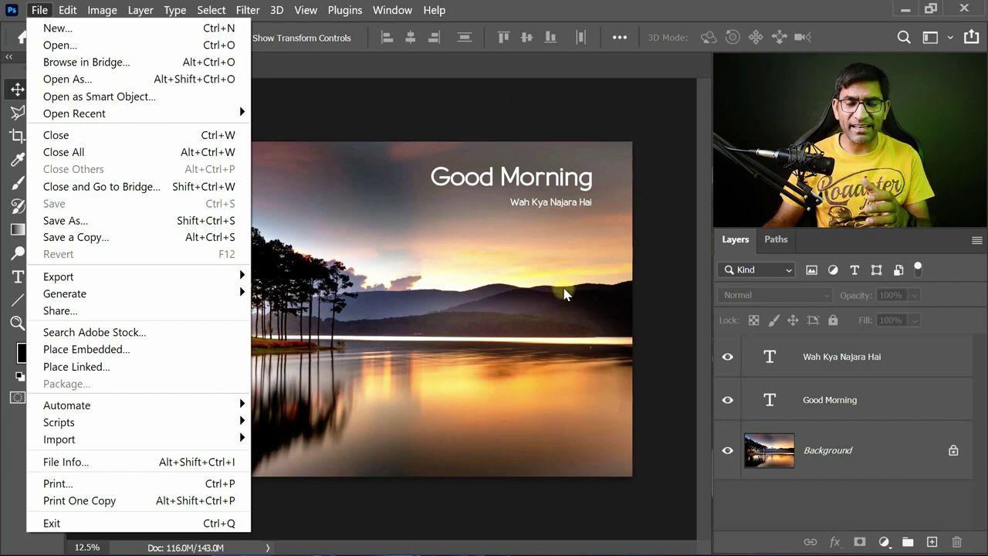
{"action": "left_click", "coordinate": [488, 183]}
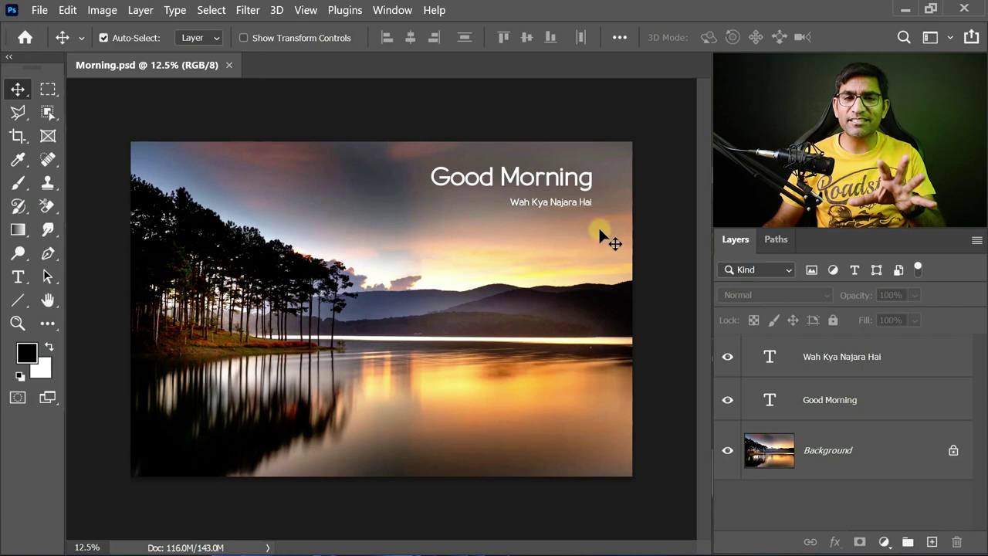
{"action": "left_click", "coordinate": [542, 203]}
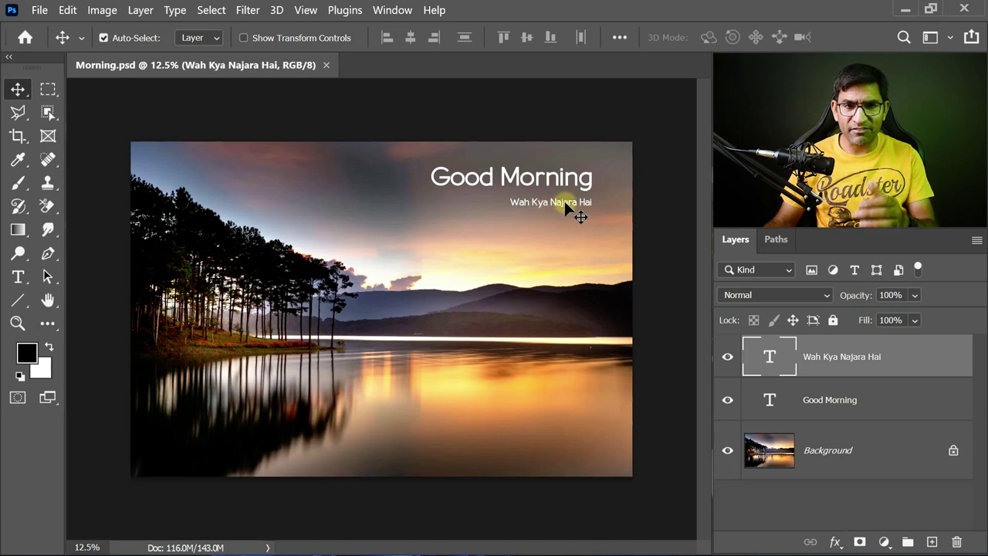
{"action": "left_click_drag", "start_coordinate": [564, 201], "coordinate": [556, 209]}
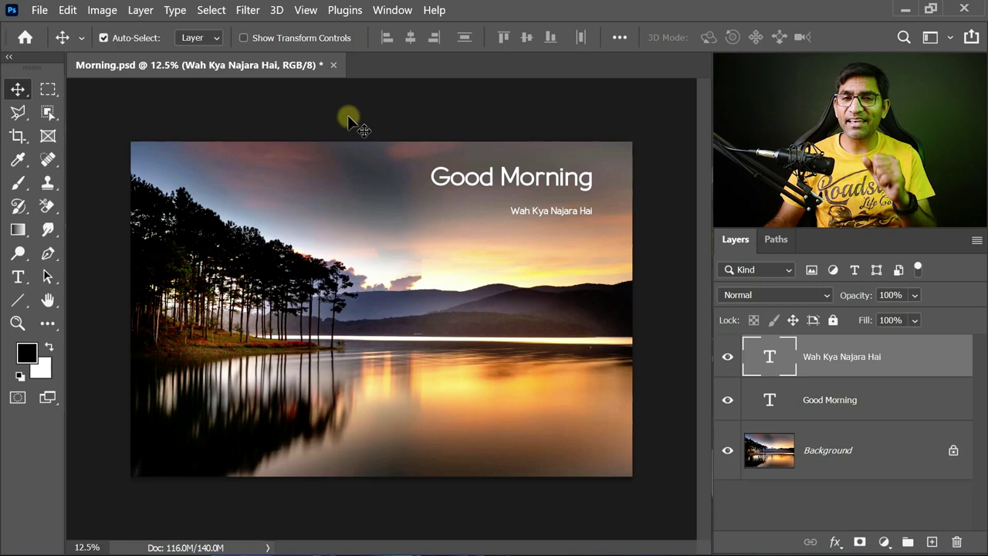
Save Morning.psd, check that Save is now greyed out, then start Save As.
{"action": "left_click", "coordinate": [38, 10]}
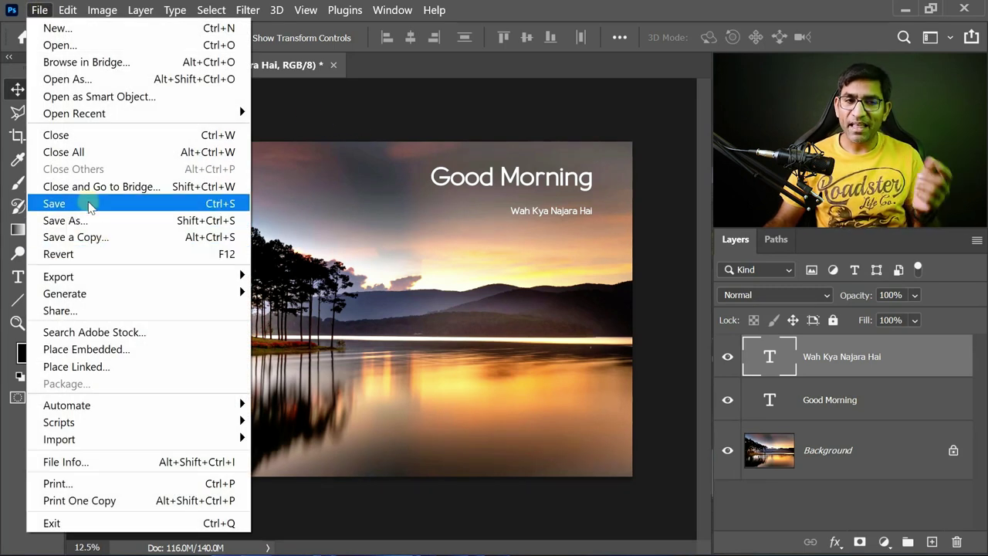
{"action": "left_click", "coordinate": [90, 206]}
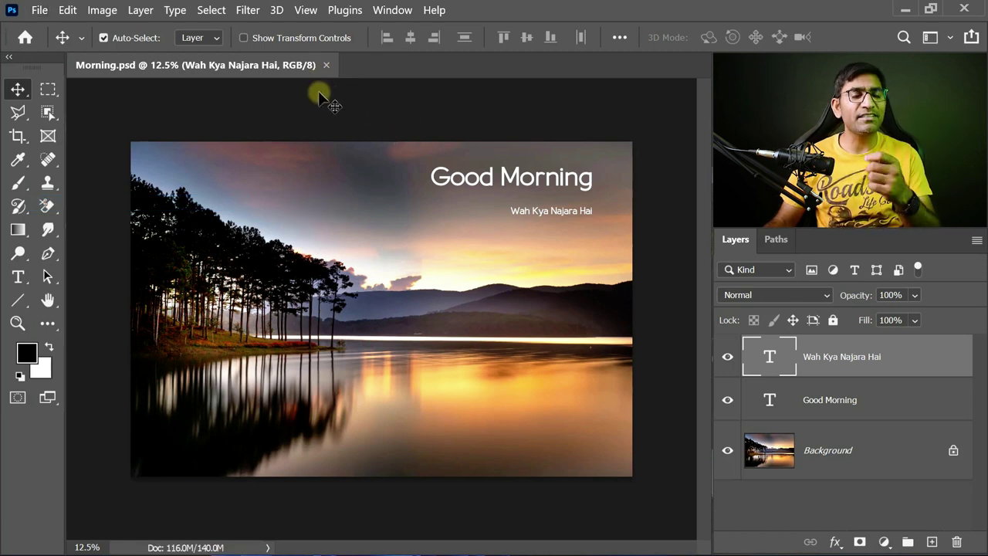
{"action": "left_click", "coordinate": [40, 10]}
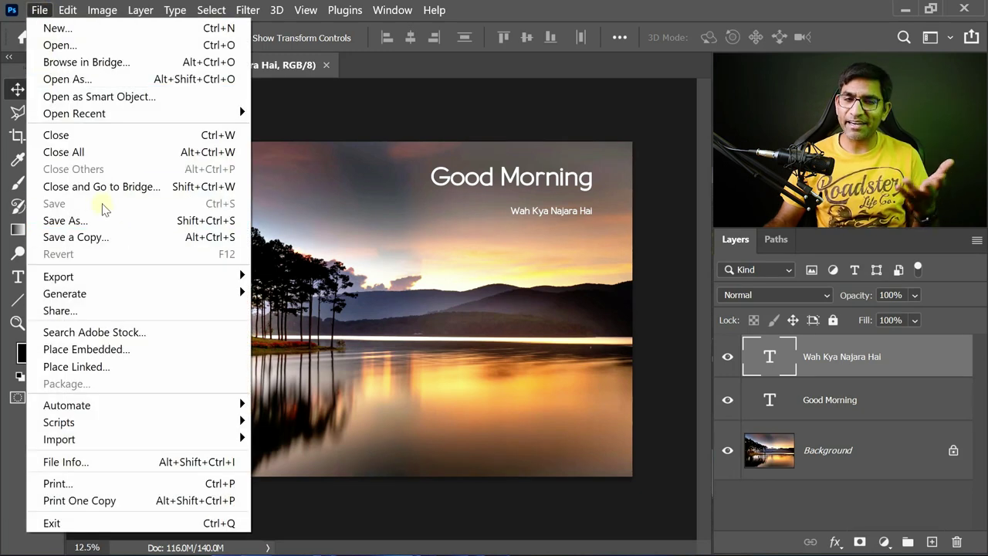
{"action": "left_click", "coordinate": [474, 127]}
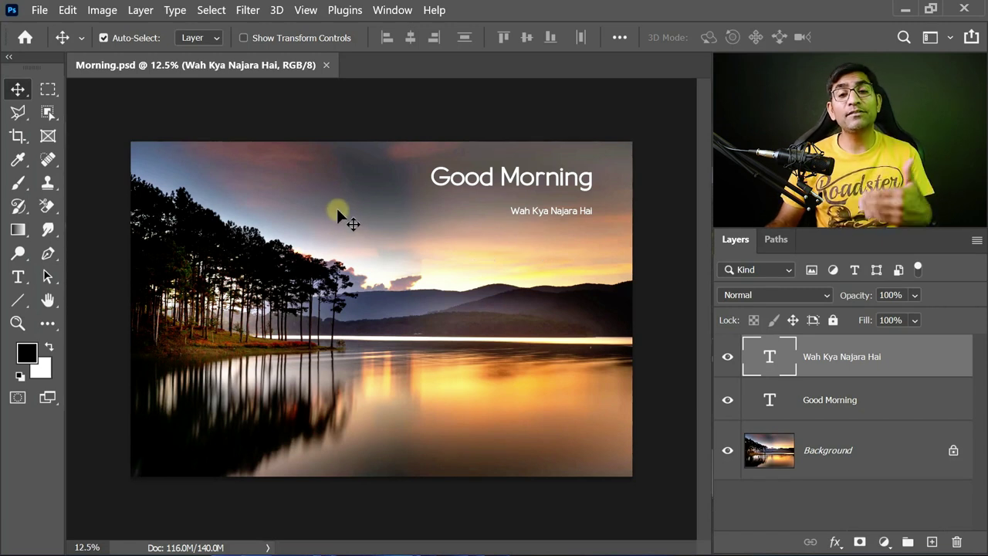
{"action": "left_click", "coordinate": [39, 10]}
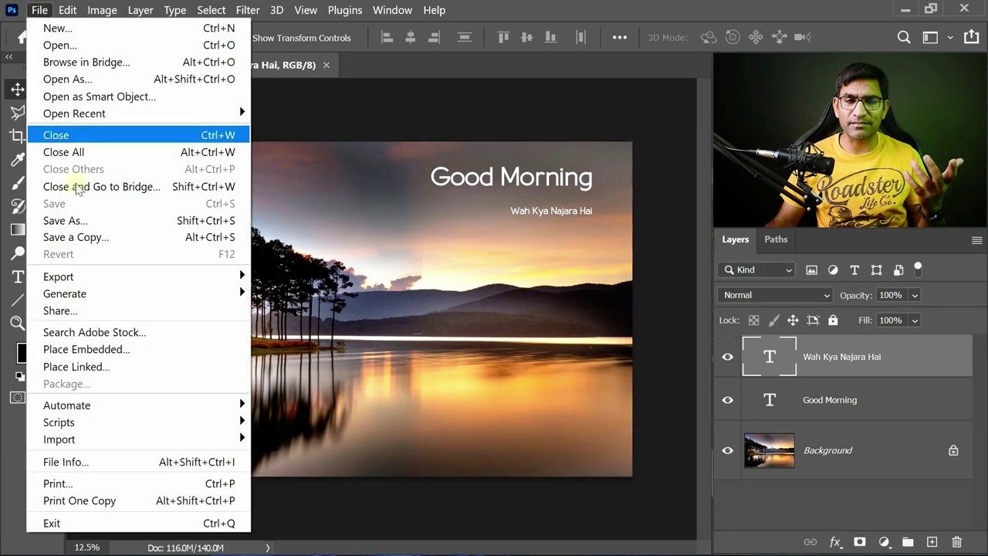
{"action": "left_click", "coordinate": [95, 223]}
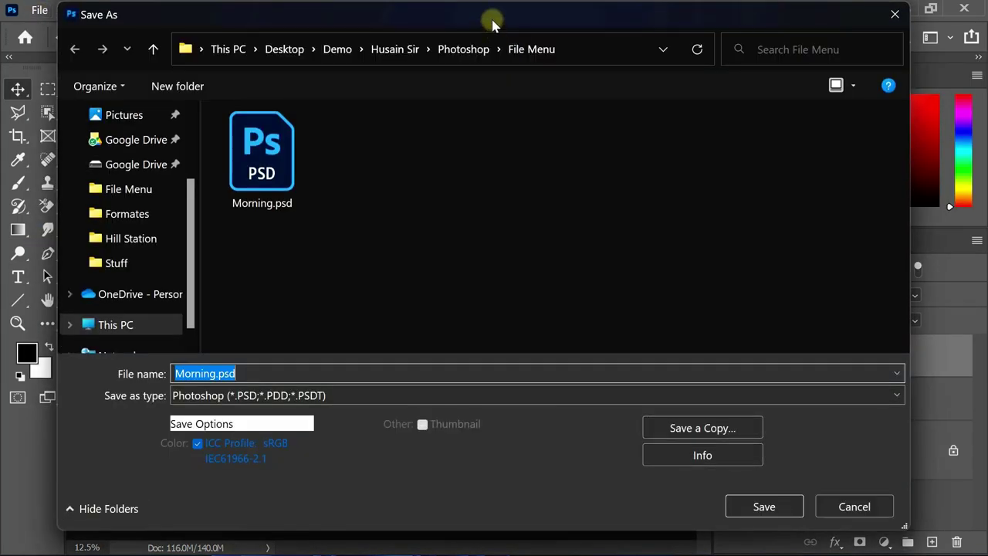
Rename the file to Good Morning.psd, save it, and accept the Photoshop Format Options.
{"action": "left_click_drag", "start_coordinate": [489, 20], "coordinate": [675, 149]}
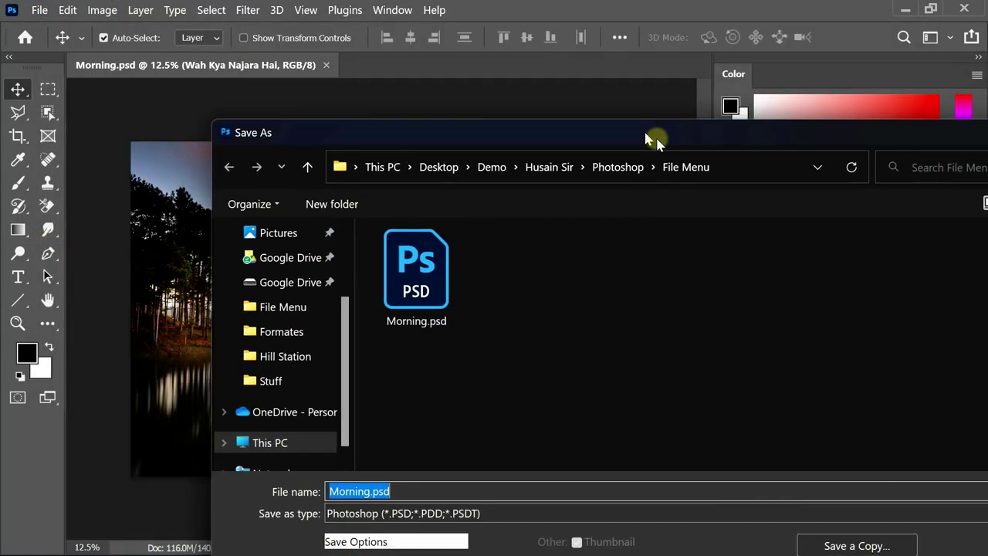
{"action": "left_click_drag", "start_coordinate": [561, 148], "coordinate": [393, 32]}
{"action": "left_click", "coordinate": [260, 384]}
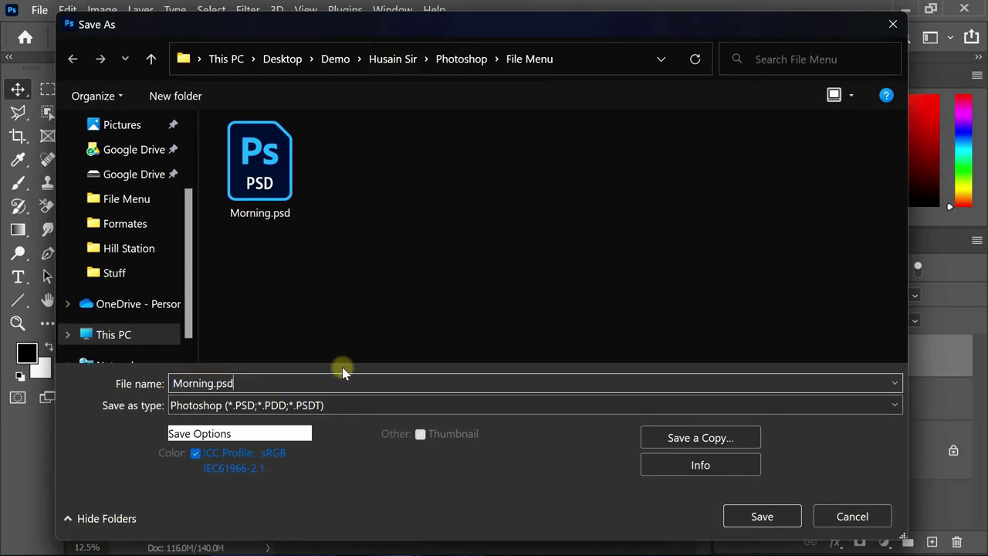
{"action": "left_click", "coordinate": [173, 383]}
{"action": "type", "text": "Good"}
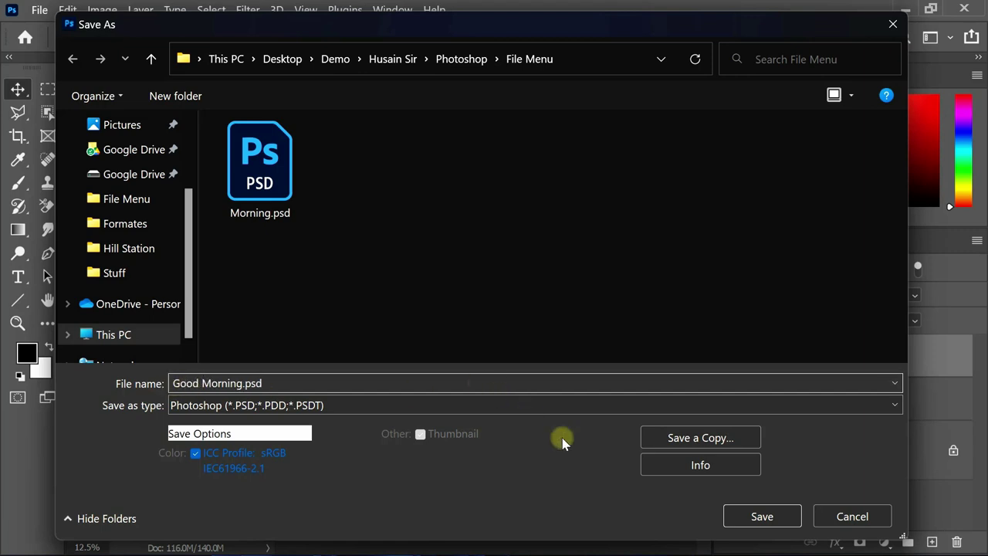
{"action": "left_click", "coordinate": [758, 517]}
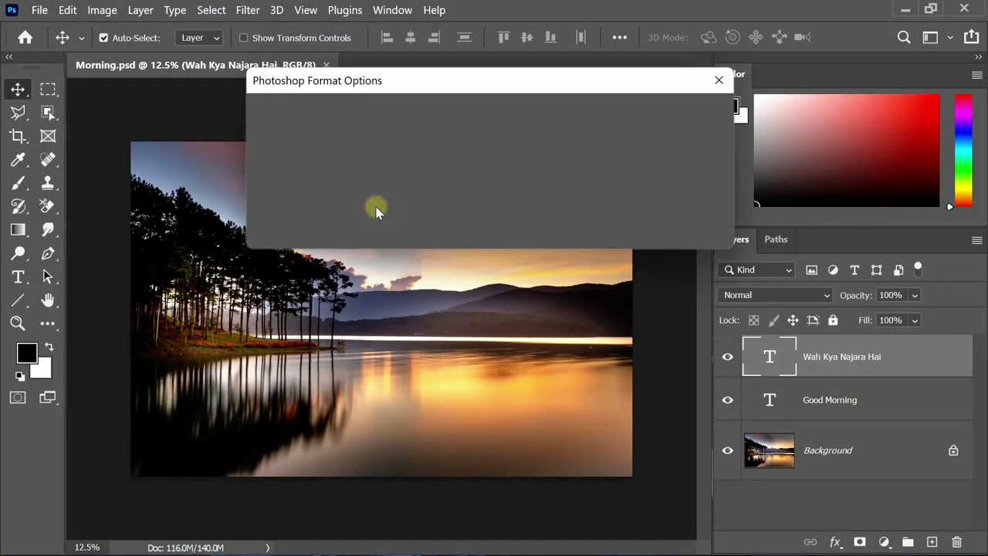
{"action": "key", "text": "Return"}
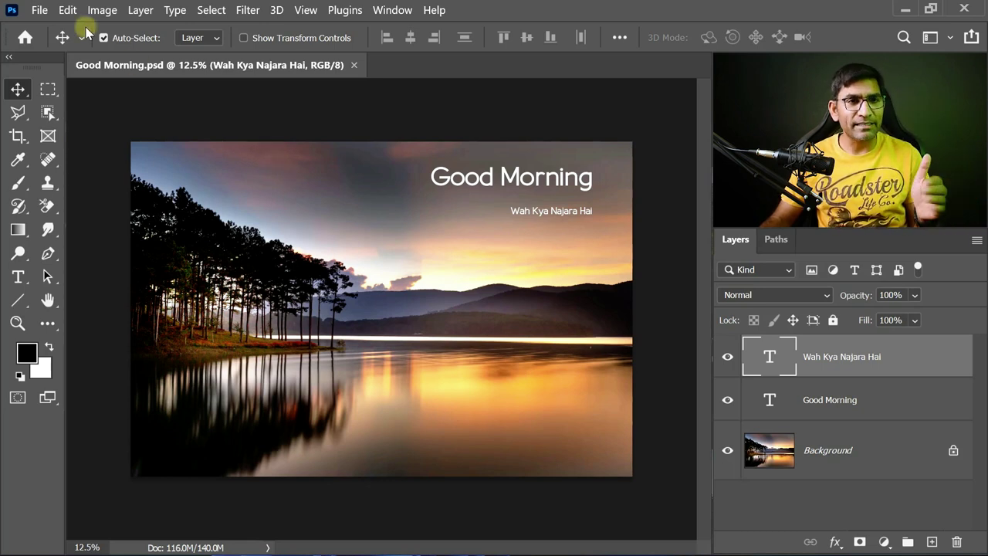
{"action": "left_click", "coordinate": [40, 11]}
{"action": "left_click", "coordinate": [55, 39]}
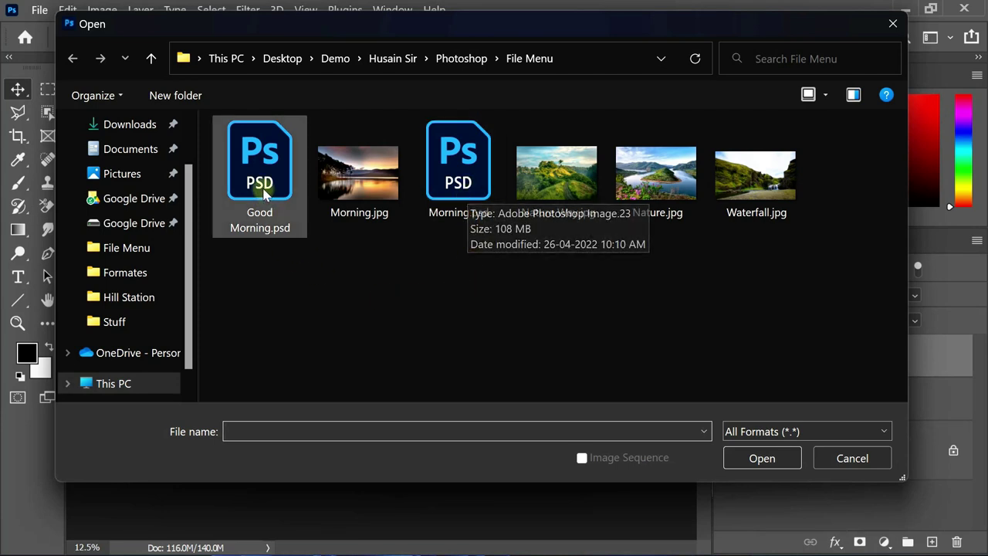
{"action": "left_click", "coordinate": [843, 457]}
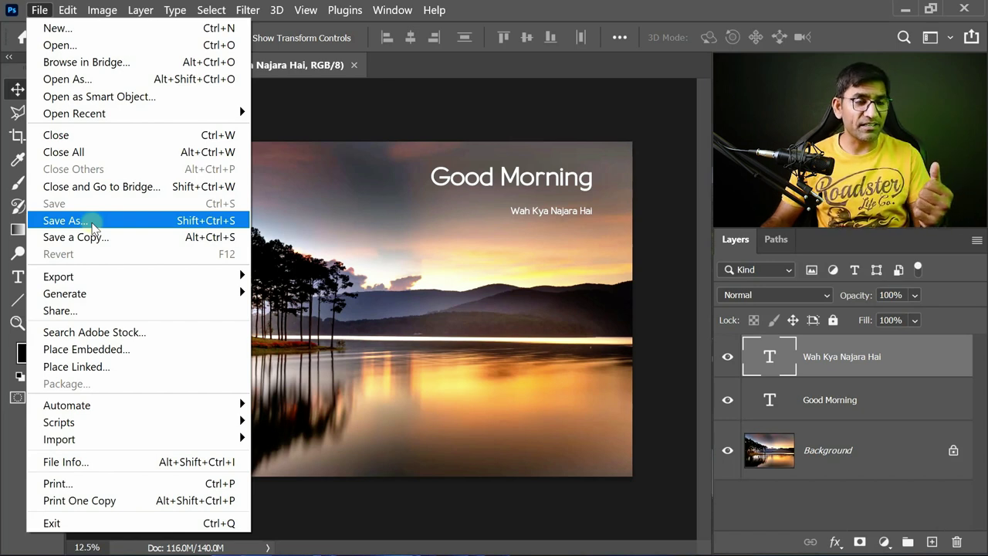
{"action": "left_click", "coordinate": [345, 118]}
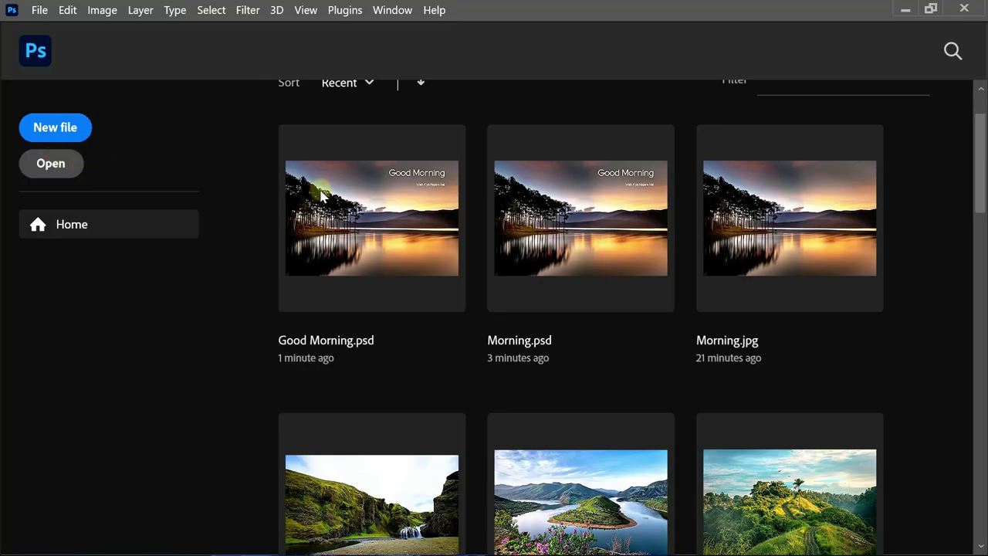
In the Open dialog, delete Good Morning.psd and reopen Morning.psd.
{"action": "key", "text": "ctrl+o"}
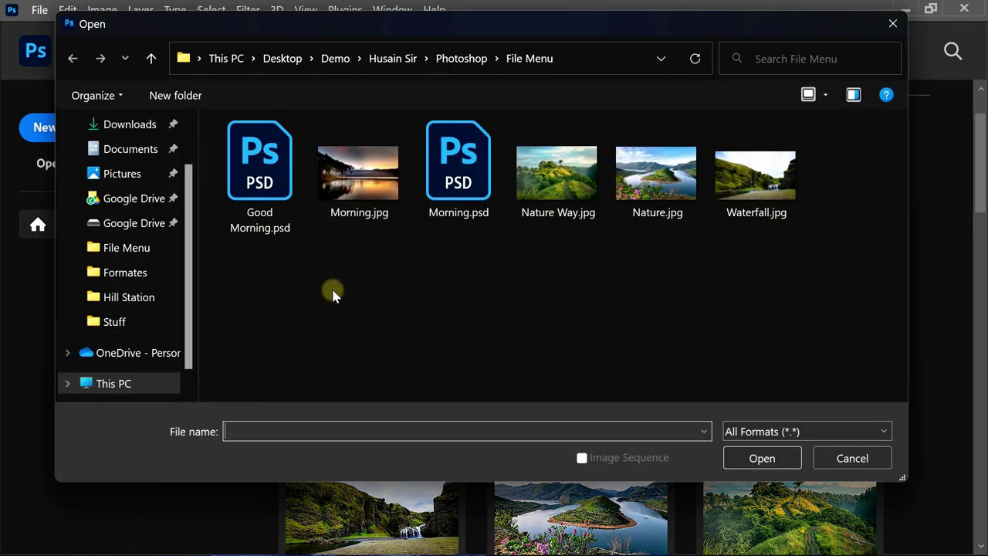
{"action": "left_click", "coordinate": [271, 169]}
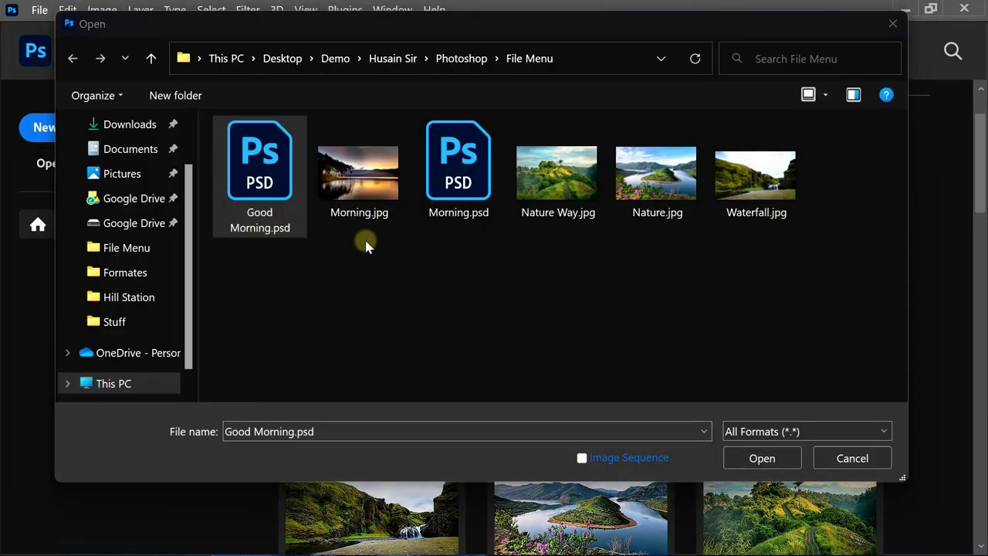
{"action": "key", "text": "Delete"}
{"action": "left_click", "coordinate": [351, 178]}
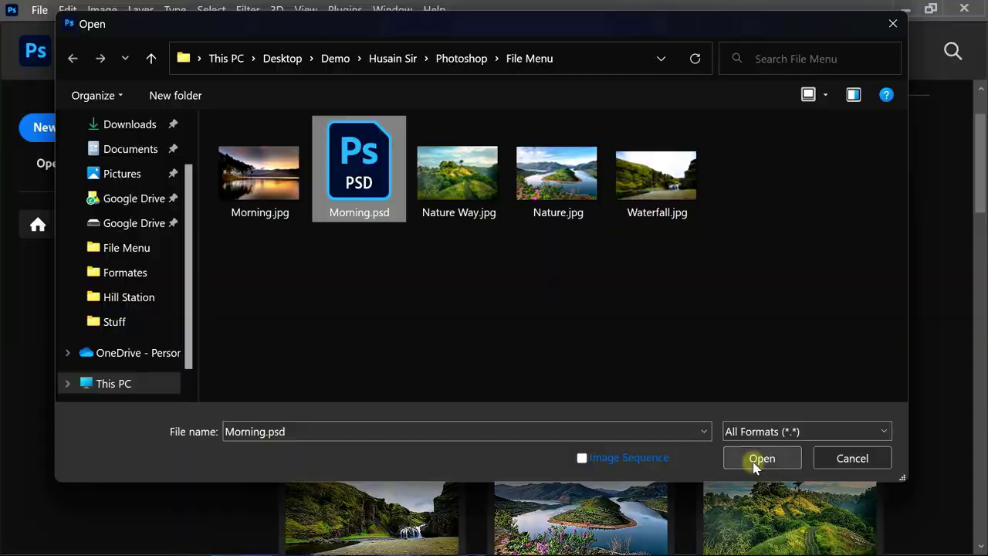
{"action": "left_click", "coordinate": [760, 459]}
{"action": "left_click", "coordinate": [39, 9]}
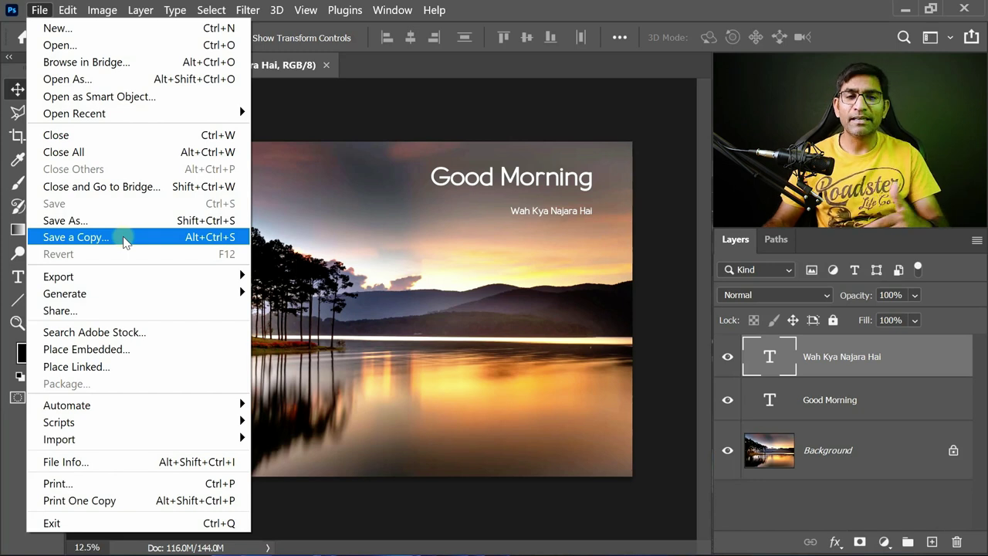
Save a layered copy as Morning 01.psd, then shift the subtitle left under Good Morning.
{"action": "left_click", "coordinate": [125, 240]}
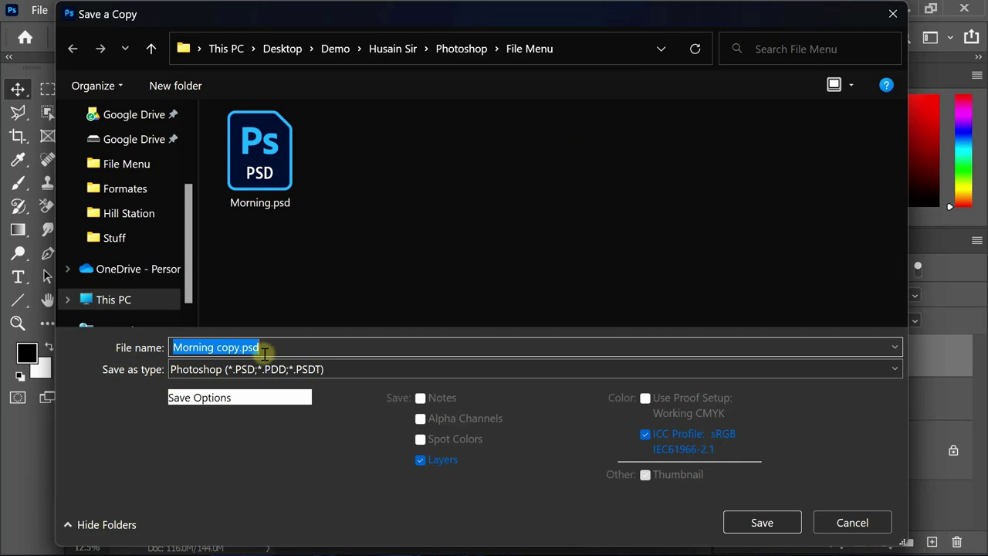
{"action": "left_click", "coordinate": [216, 347]}
{"action": "type", "text": "01"}
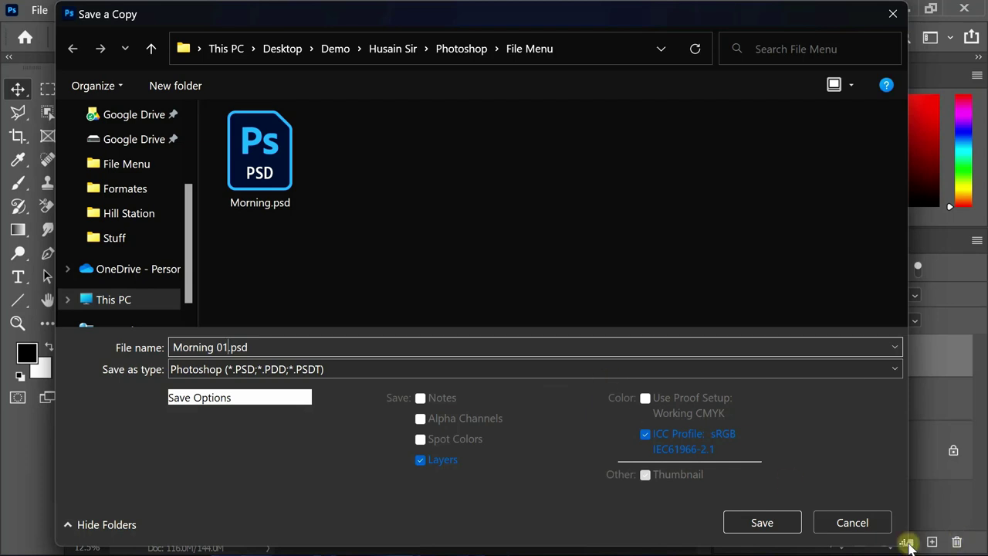
{"action": "left_click", "coordinate": [774, 521]}
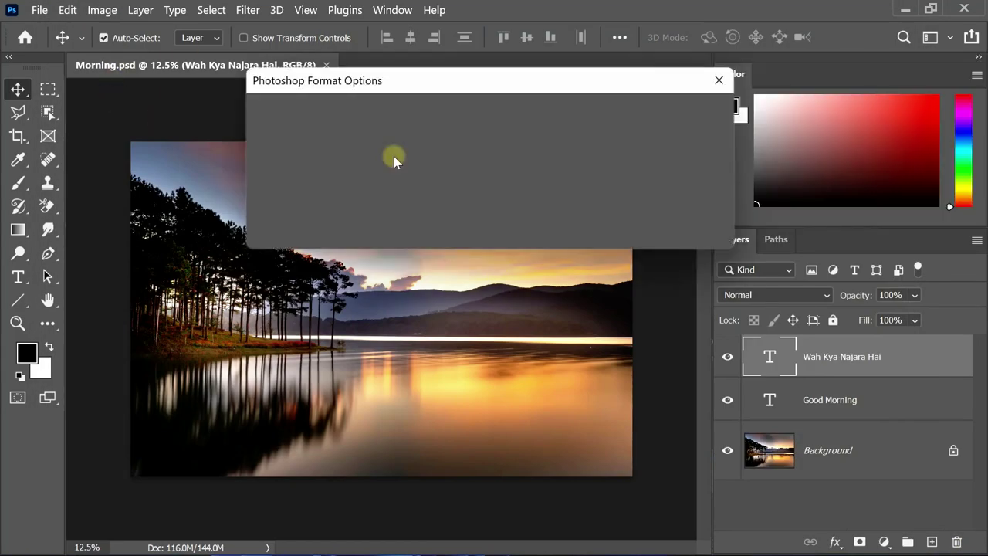
{"action": "left_click", "coordinate": [690, 114]}
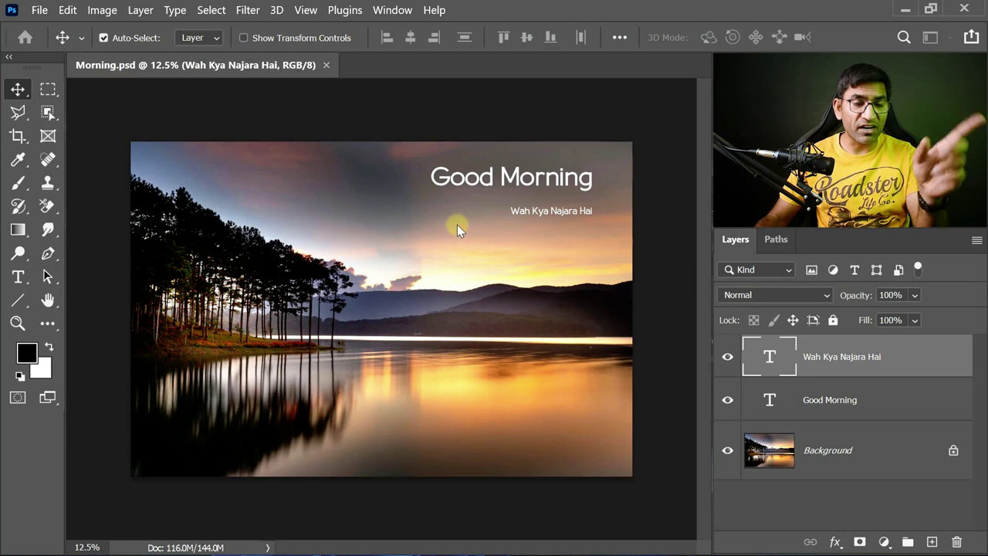
{"action": "left_click", "coordinate": [523, 211]}
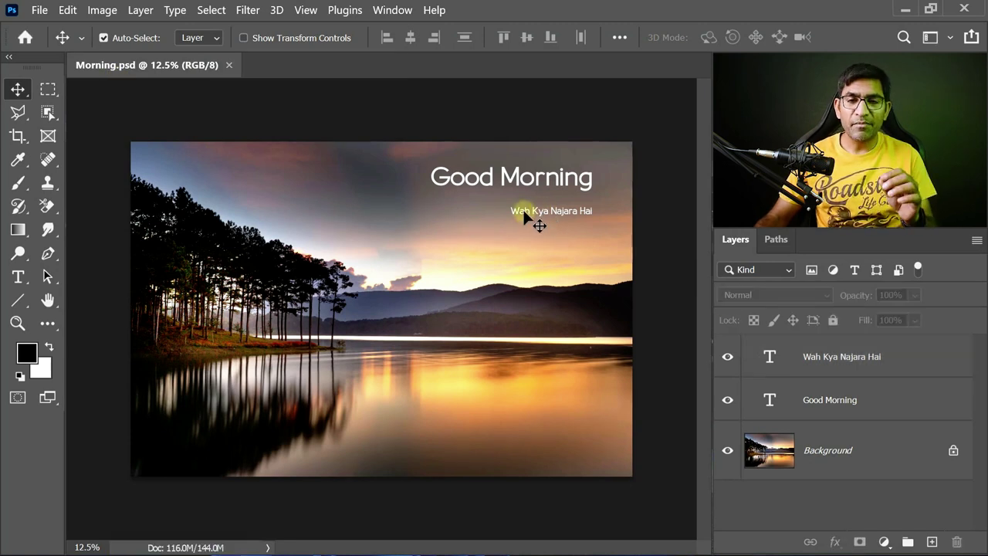
{"action": "left_click_drag", "start_coordinate": [524, 213], "coordinate": [448, 198]}
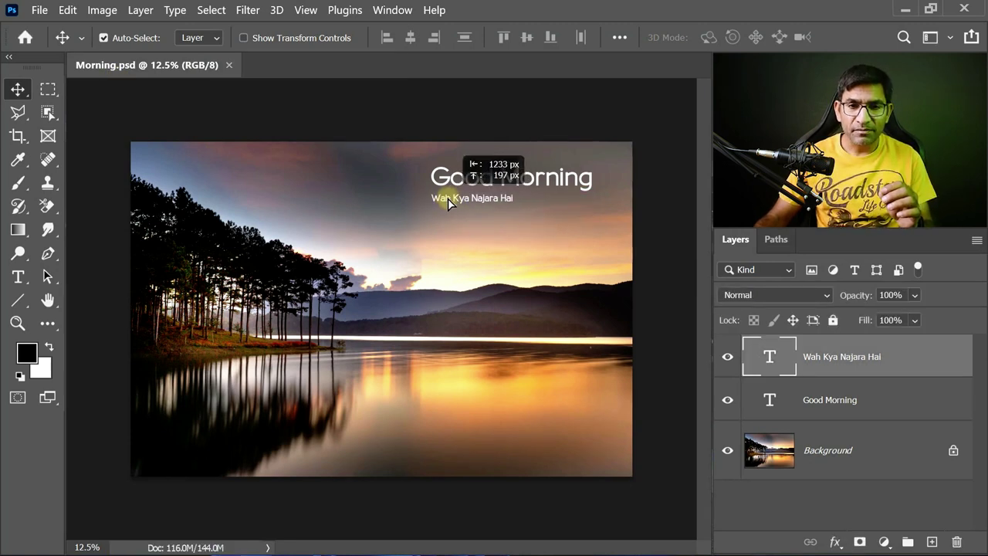
Save a layered copy named Morning 02.psd, then bring up the Open dialog.
{"action": "left_click", "coordinate": [39, 10]}
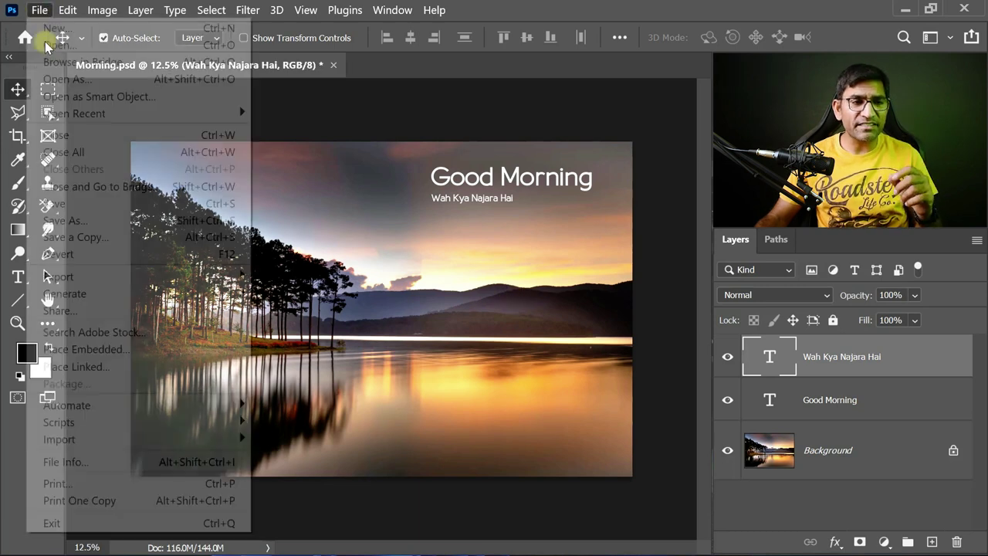
{"action": "left_click", "coordinate": [127, 236]}
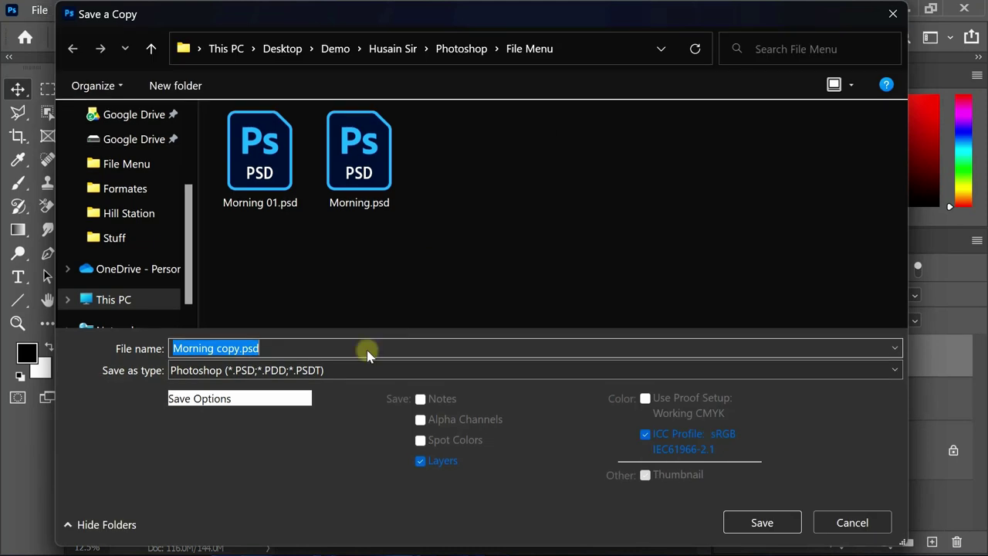
{"action": "left_click_drag", "start_coordinate": [367, 353], "coordinate": [328, 362]}
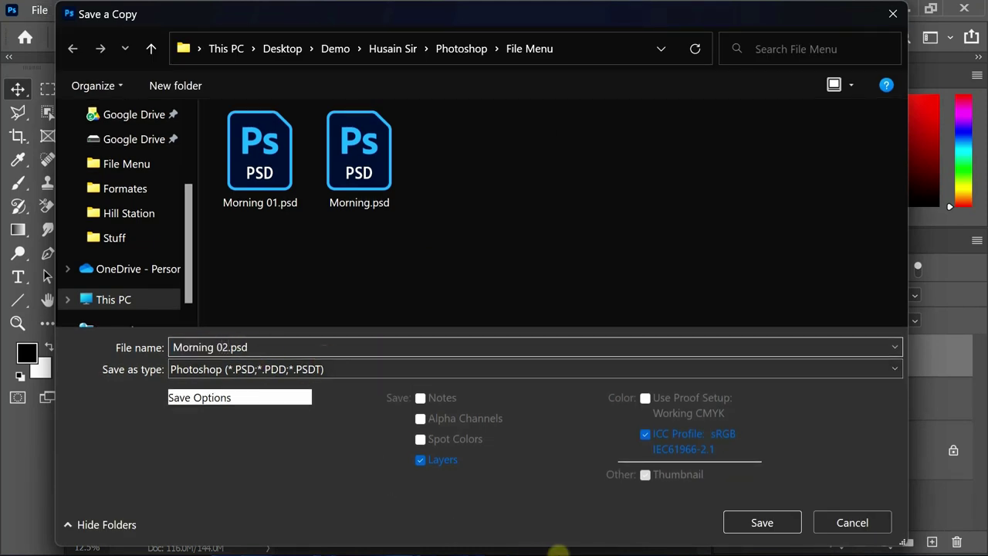
{"action": "left_click", "coordinate": [781, 521]}
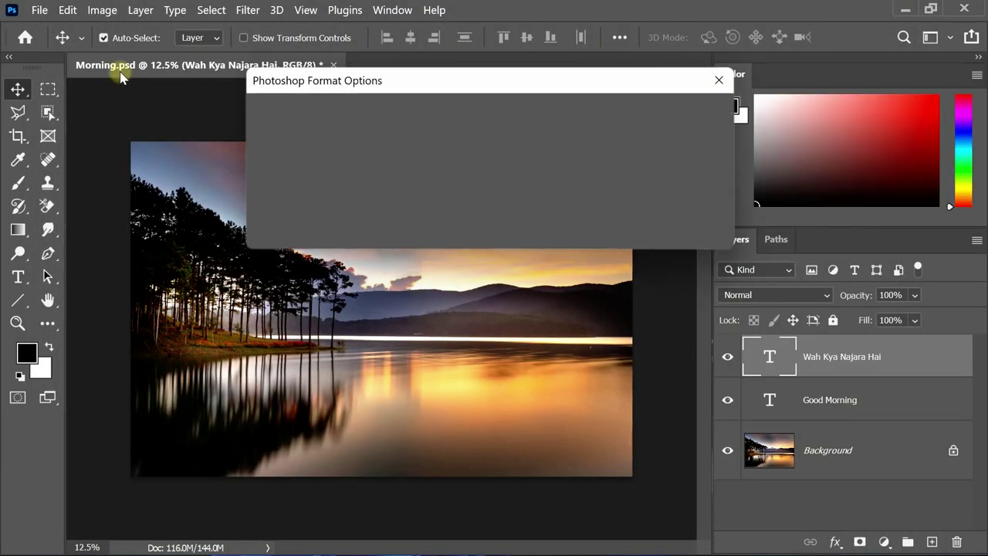
{"action": "left_click", "coordinate": [696, 114]}
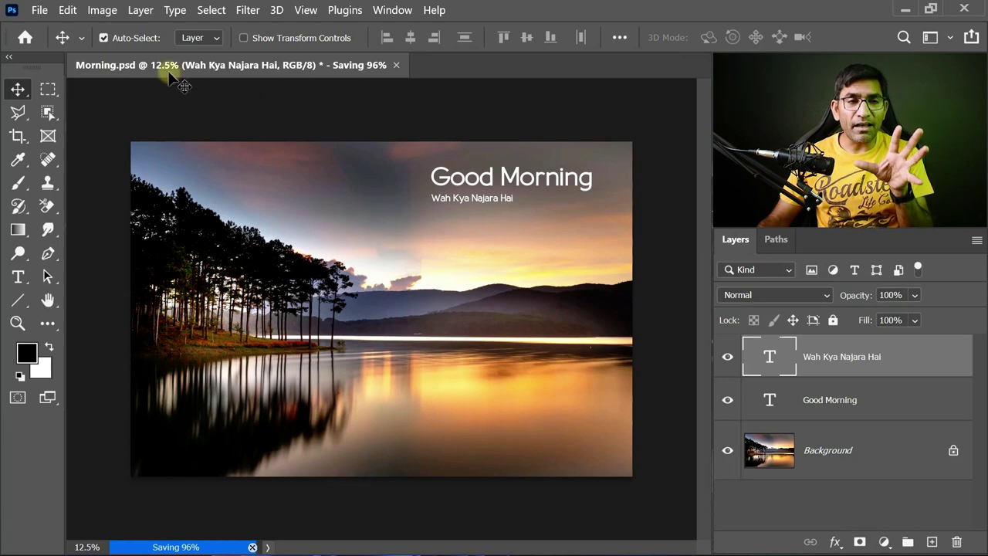
{"action": "left_click", "coordinate": [39, 9]}
{"action": "left_click", "coordinate": [68, 43]}
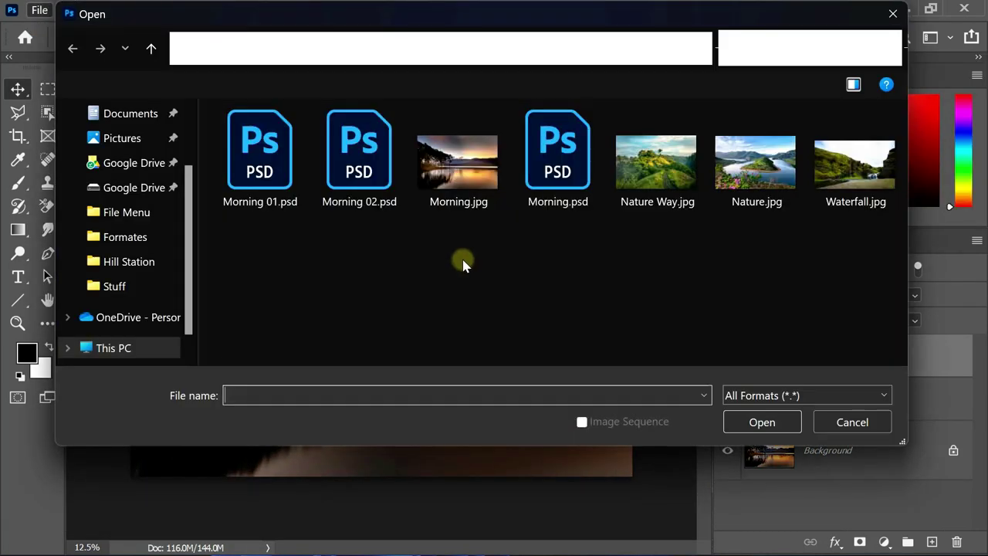
Open Morning 01.psd and Morning 02.psd together, view them, then close both tabs.
{"action": "left_click", "coordinate": [266, 173]}
{"action": "left_click", "coordinate": [360, 153], "text": "ctrl"}
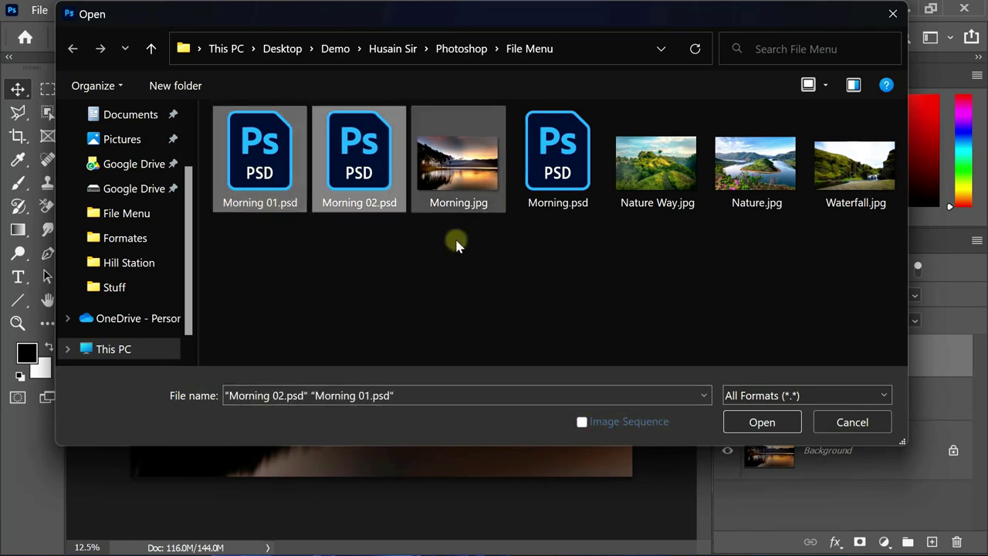
{"action": "left_click", "coordinate": [753, 421]}
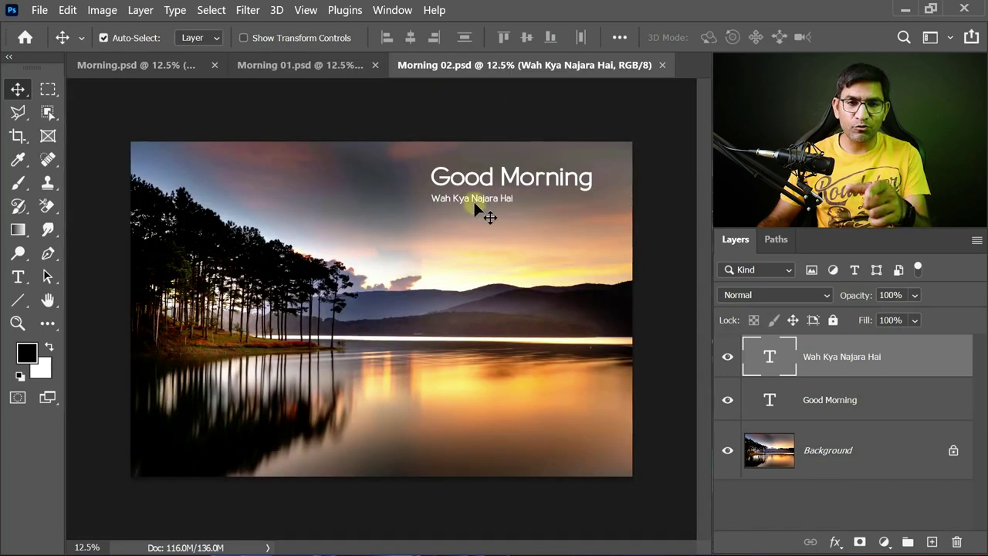
{"action": "left_click", "coordinate": [298, 67]}
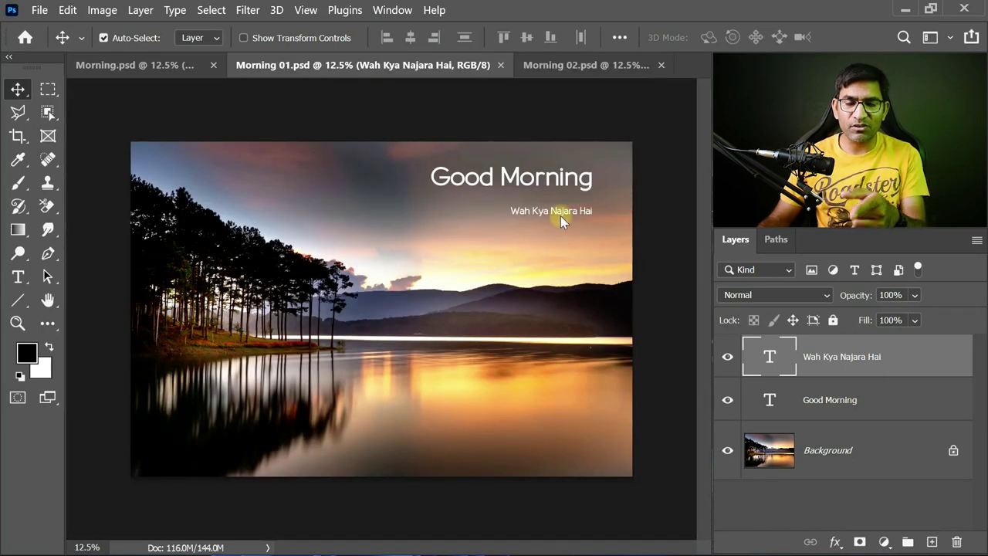
{"action": "left_click", "coordinate": [501, 66]}
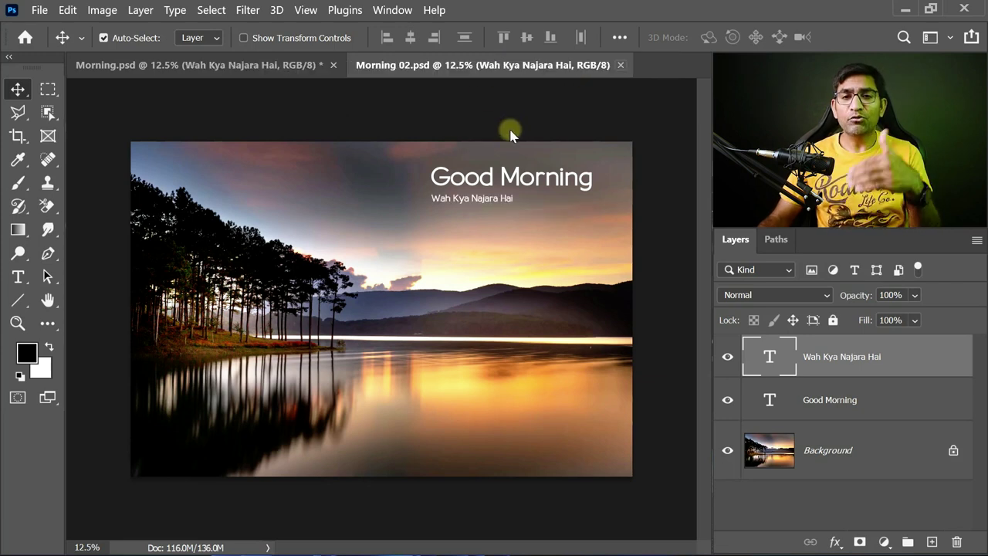
{"action": "left_click", "coordinate": [621, 66]}
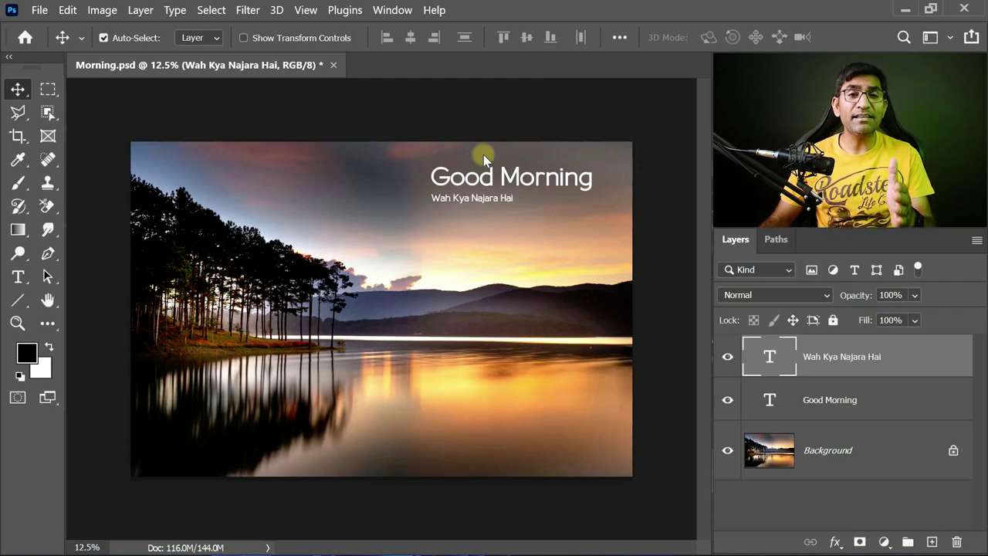
Move the Good Morning title and subtitle down to the lower right over the lake.
{"action": "left_click", "coordinate": [40, 9]}
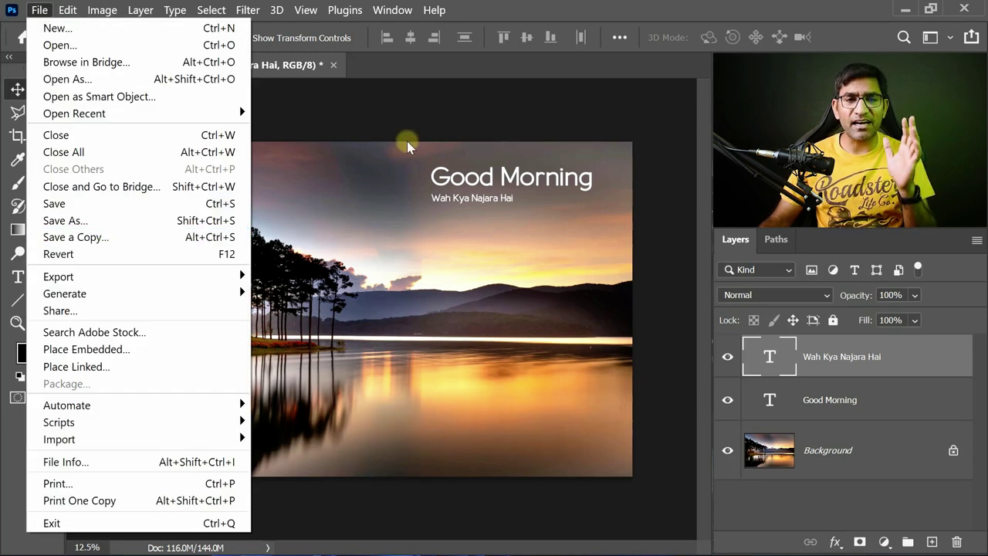
{"action": "left_click", "coordinate": [401, 120]}
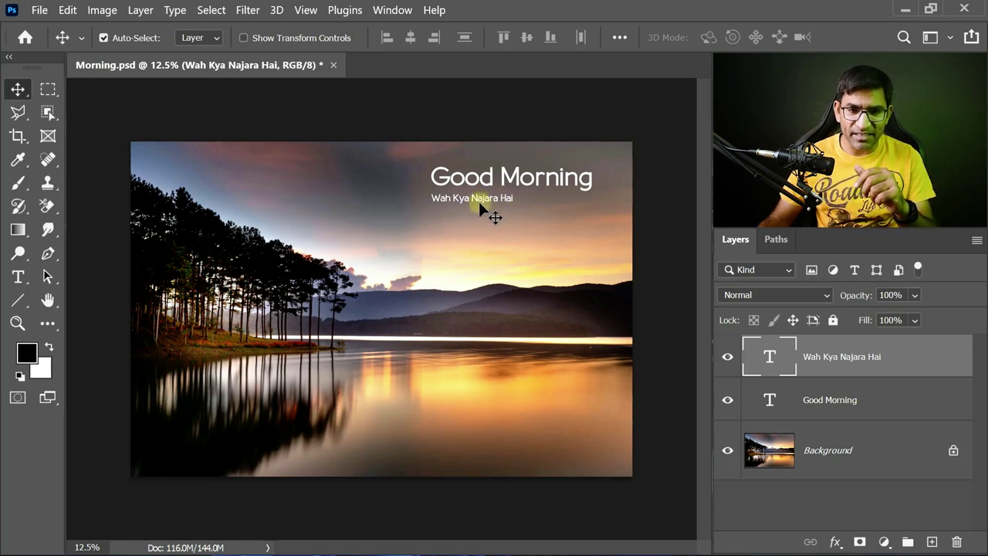
{"action": "left_click_drag", "start_coordinate": [477, 200], "coordinate": [309, 392]}
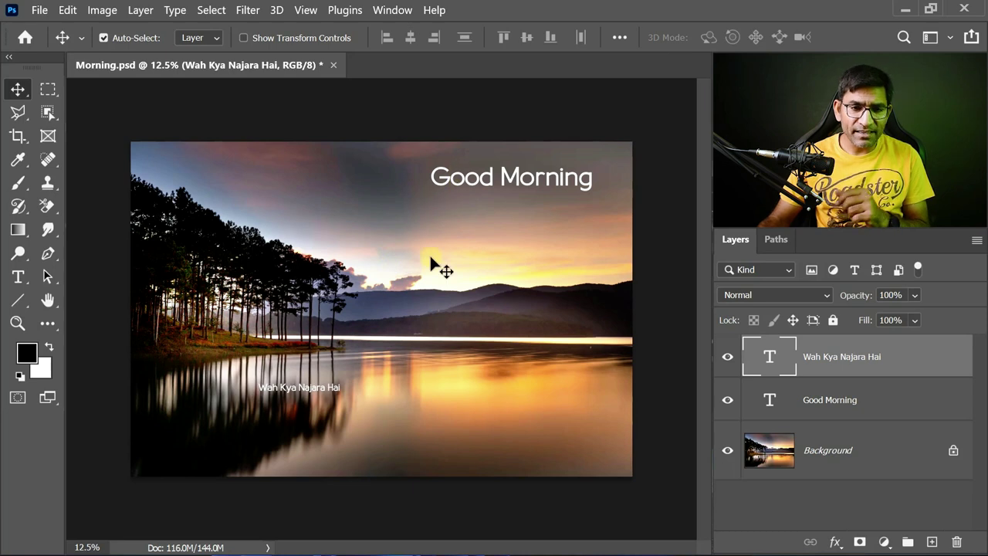
{"action": "mouse_move", "coordinate": [476, 198]}
{"action": "left_mouse_down"}
{"action": "mouse_move", "coordinate": [275, 392]}
{"action": "mouse_move", "coordinate": [250, 392]}
{"action": "left_mouse_up"}
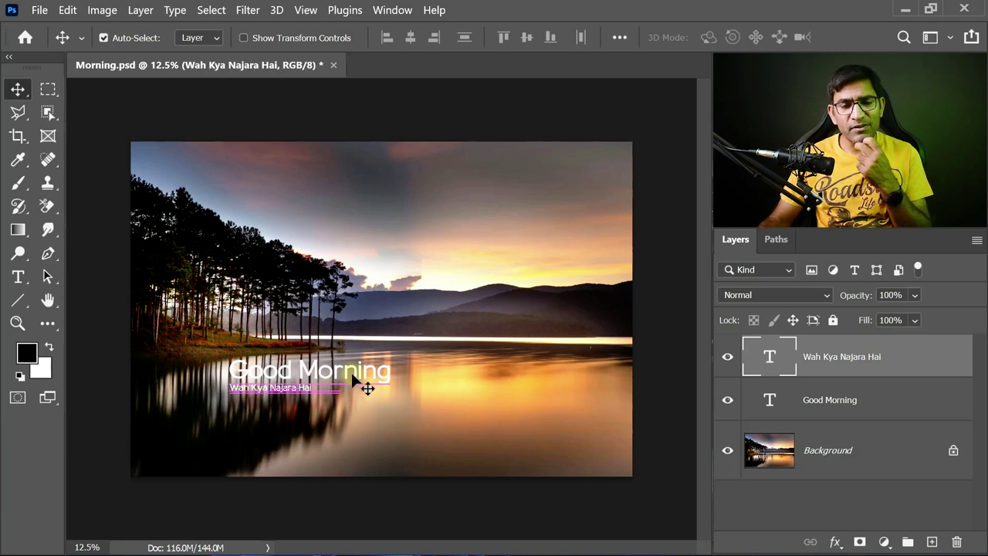
{"action": "left_click_drag", "start_coordinate": [344, 378], "coordinate": [547, 401]}
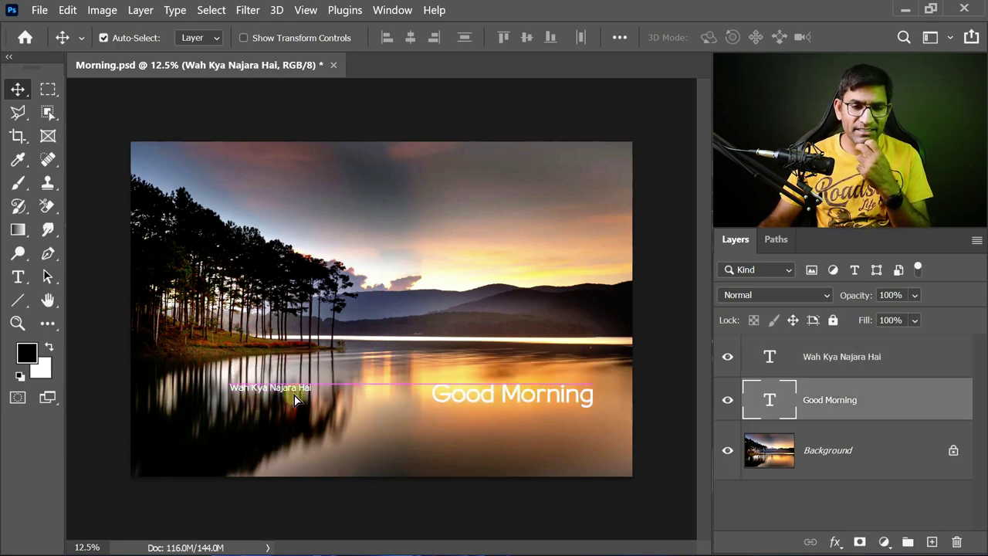
{"action": "left_click_drag", "start_coordinate": [271, 388], "coordinate": [521, 417]}
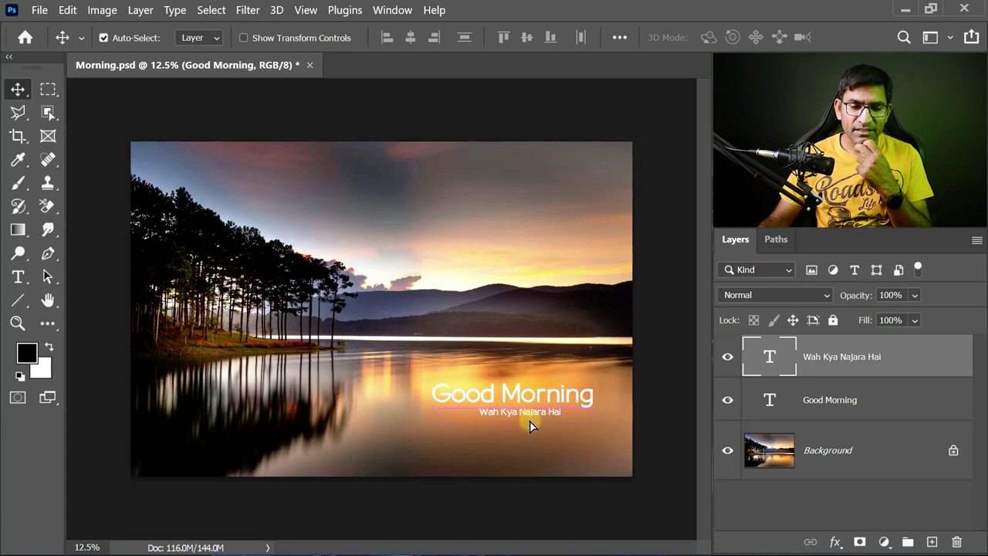
Edit the heading text from Good Morning to Good Evening.
{"action": "left_click", "coordinate": [520, 398]}
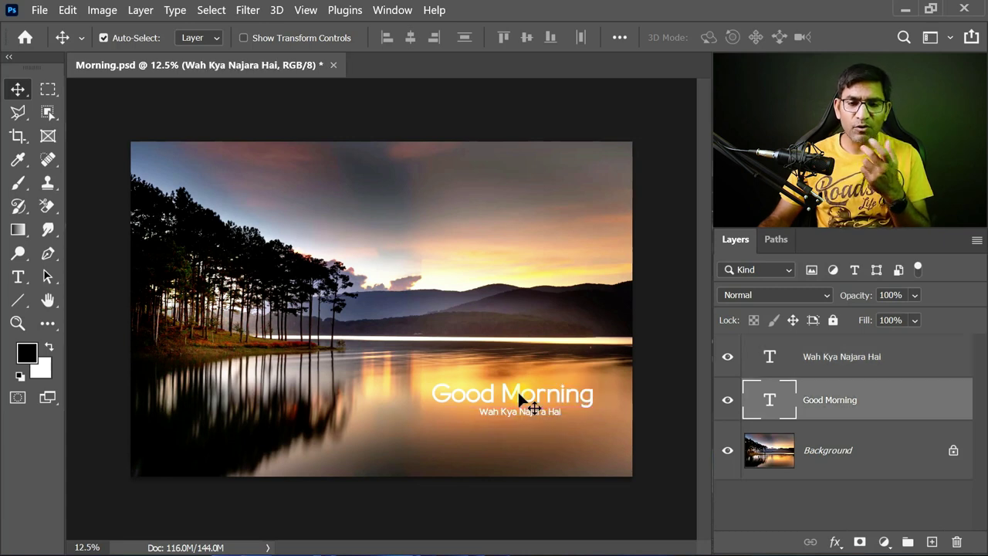
{"action": "double_click", "coordinate": [536, 393]}
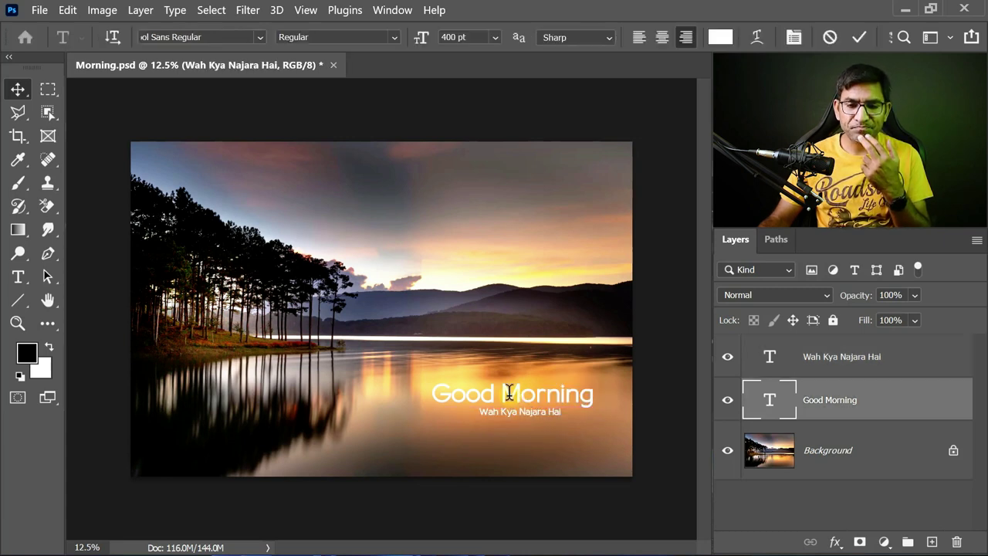
{"action": "key", "text": "BackSpace"}
{"action": "type", "text": "Evening"}
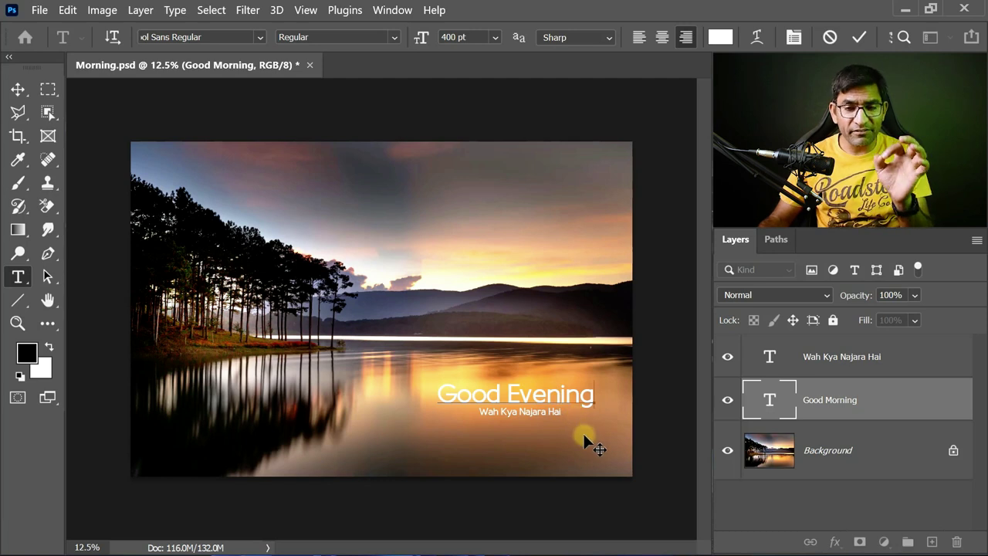
{"action": "key", "text": "ctrl+Return"}
Reposition Good Evening and its subtitle together in the lower right.
{"action": "mouse_move", "coordinate": [542, 409]}
{"action": "left_mouse_down"}
{"action": "mouse_move", "coordinate": [469, 293]}
{"action": "mouse_move", "coordinate": [468, 309]}
{"action": "left_mouse_up"}
{"action": "mouse_move", "coordinate": [516, 412]}
{"action": "left_mouse_down"}
{"action": "mouse_move", "coordinate": [470, 330]}
{"action": "mouse_move", "coordinate": [480, 331]}
{"action": "left_mouse_up"}
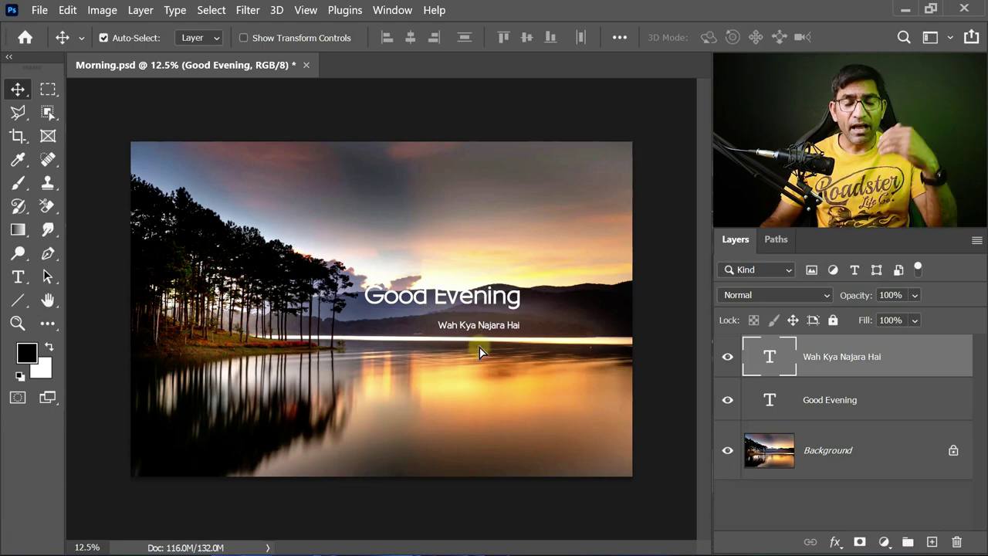
{"action": "key", "text": "ctrl"}
{"action": "mouse_move", "coordinate": [484, 346]}
{"action": "left_mouse_down"}
{"action": "mouse_move", "coordinate": [486, 418]}
{"action": "mouse_move", "coordinate": [525, 432]}
{"action": "left_mouse_up"}
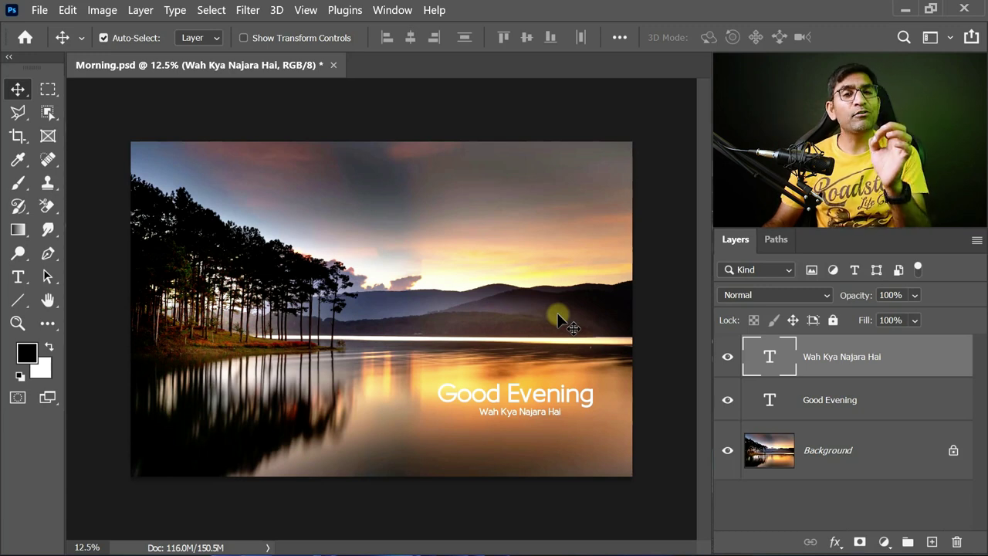
Revert Morning.psd to its last saved state and check that Revert is greyed out.
{"action": "left_click", "coordinate": [40, 11]}
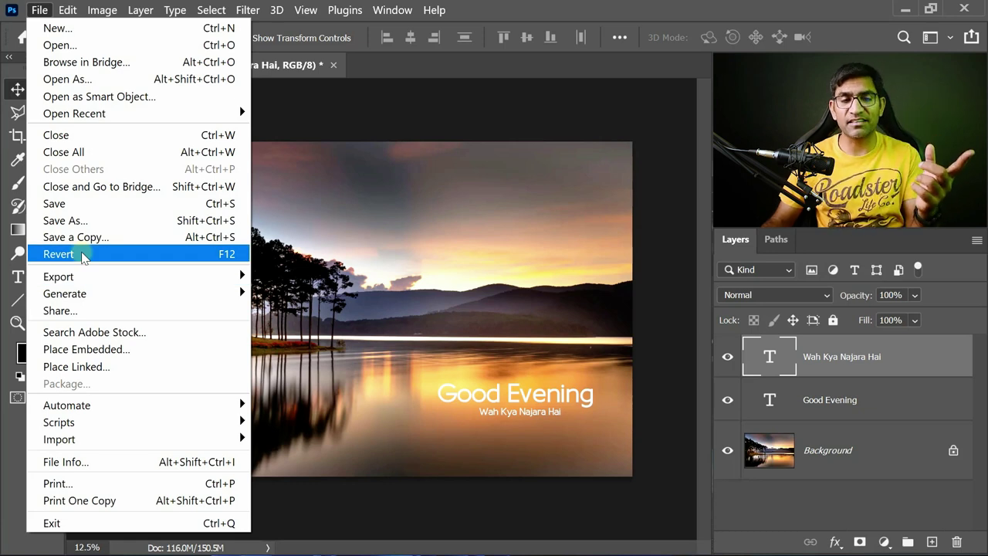
{"action": "left_click", "coordinate": [83, 257]}
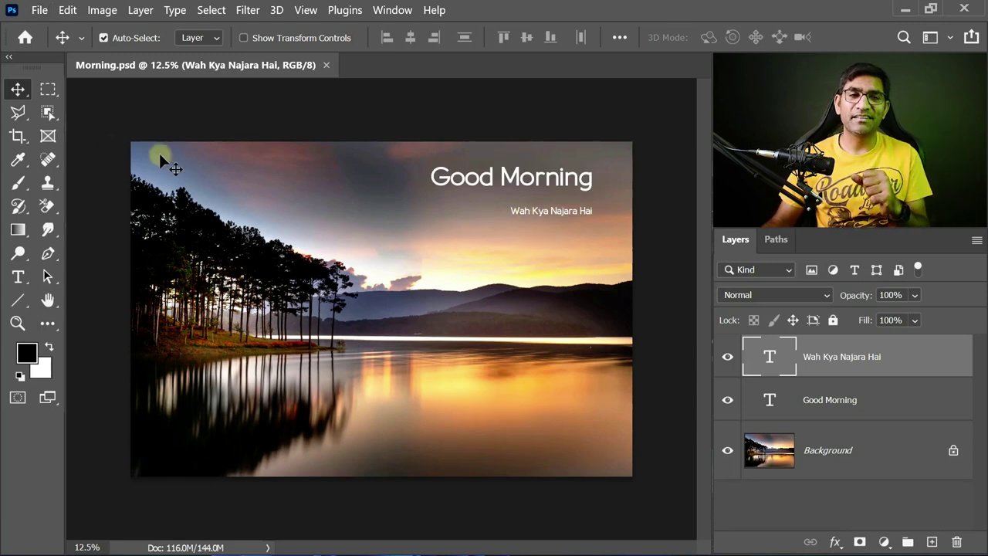
{"action": "left_click", "coordinate": [37, 9]}
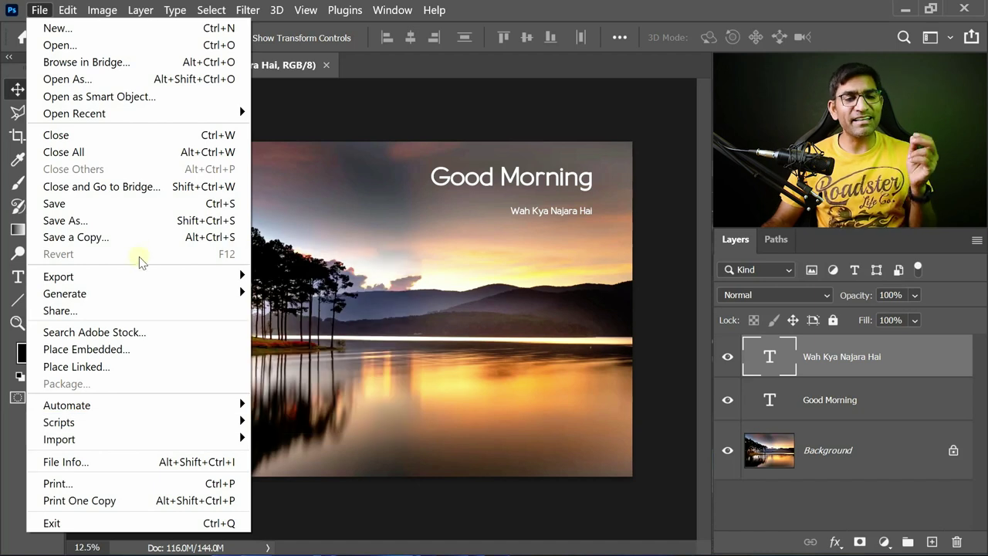
{"action": "left_click", "coordinate": [375, 189]}
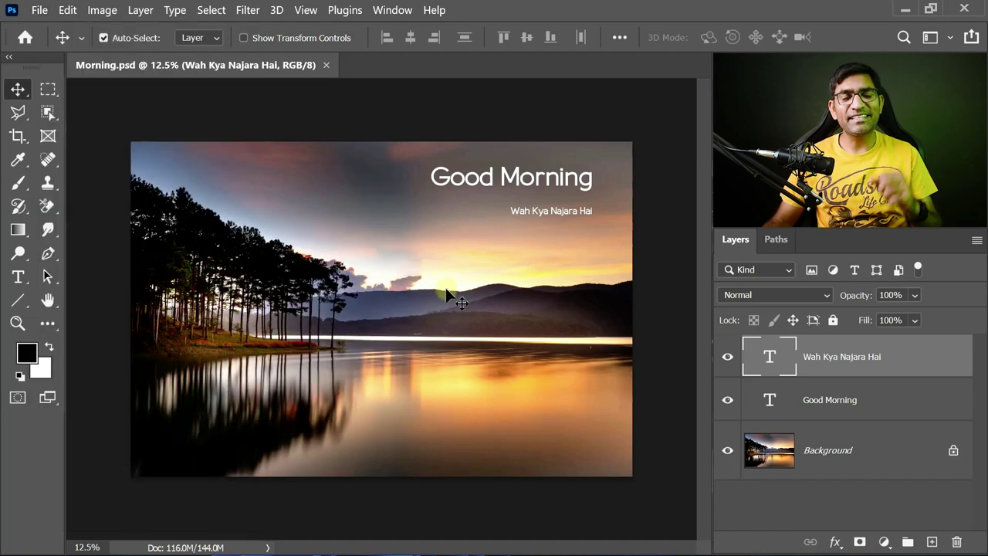